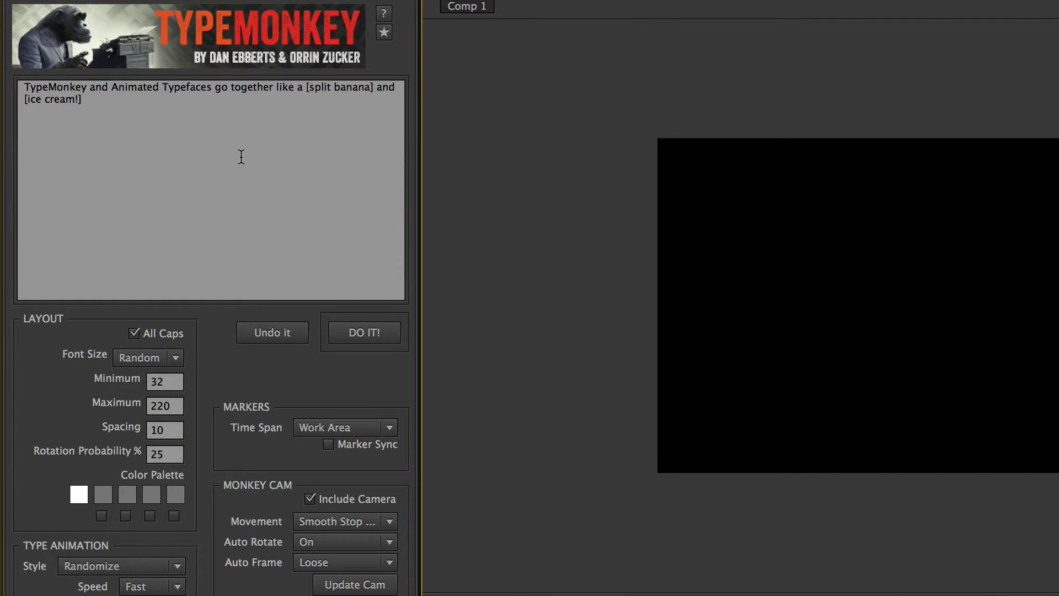
# - View the list of text box keyboard commands, close it and return to the bracketed words in the text
pyautogui.click(241, 157)
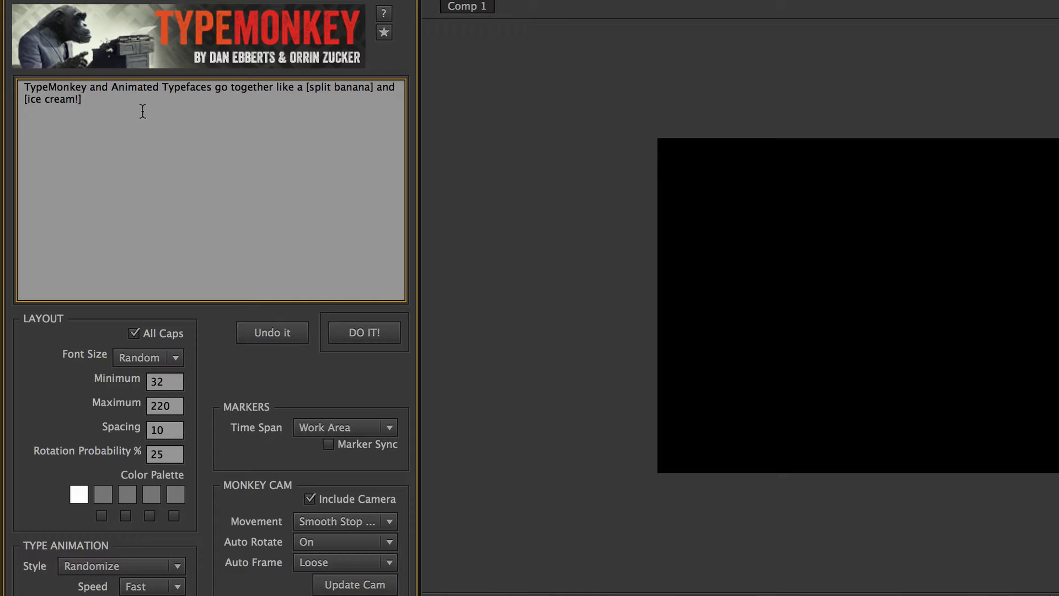
pyautogui.click(385, 32)
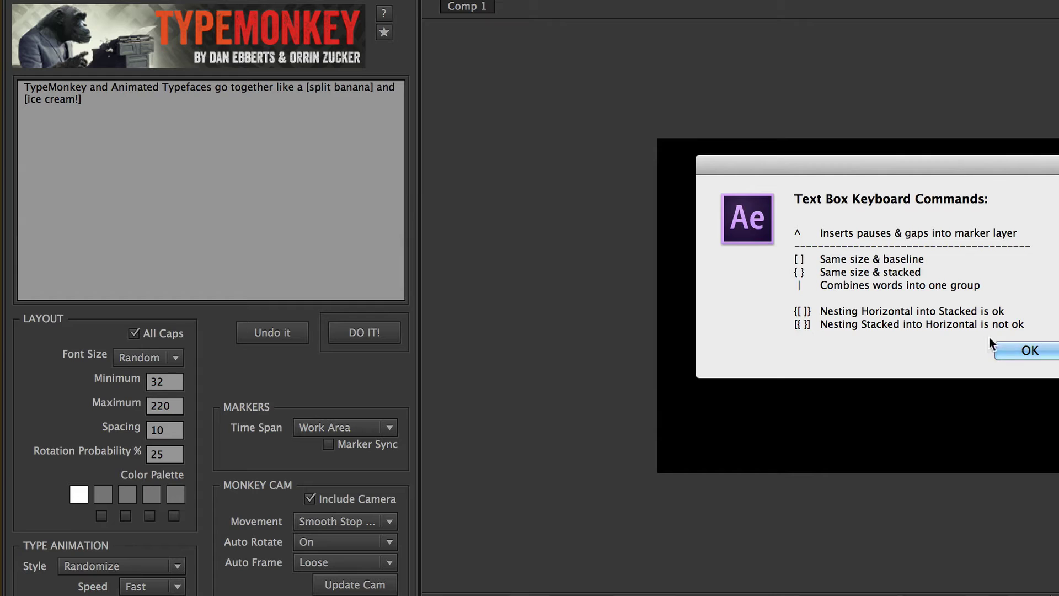
pyautogui.click(1016, 348)
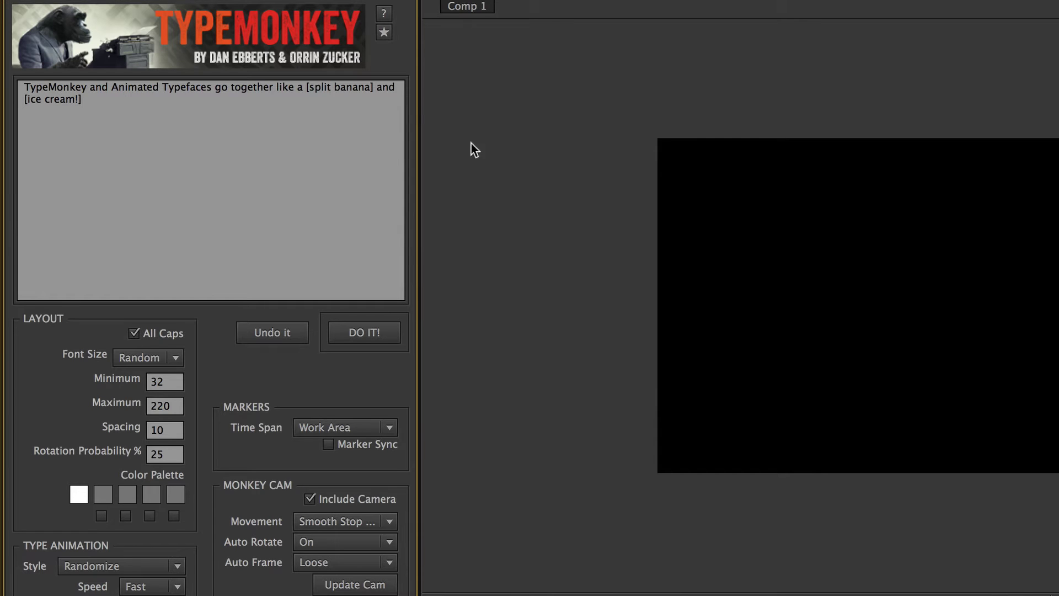
pyautogui.click(307, 87)
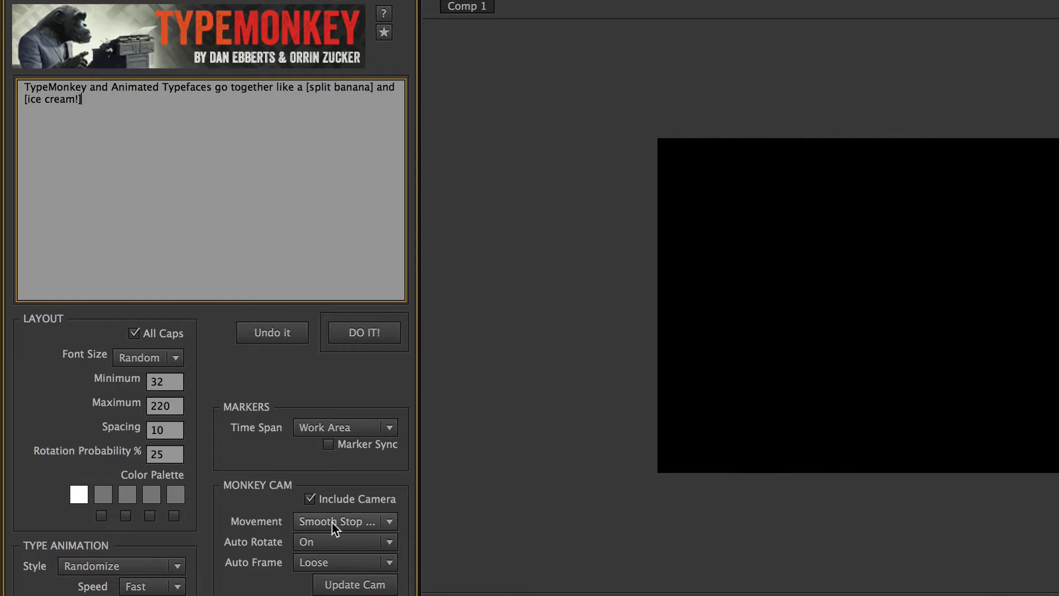
# - Look through the Monkey Cam's Movement and Auto Frame options without changing the current choices
pyautogui.click(369, 521)
pyautogui.click(388, 540)
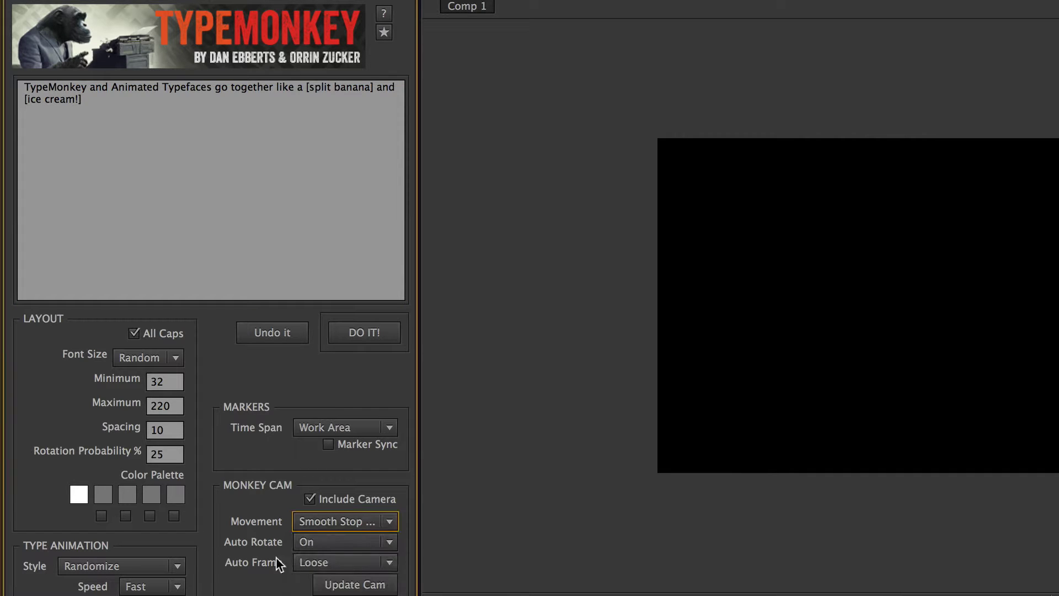
pyautogui.click(342, 560)
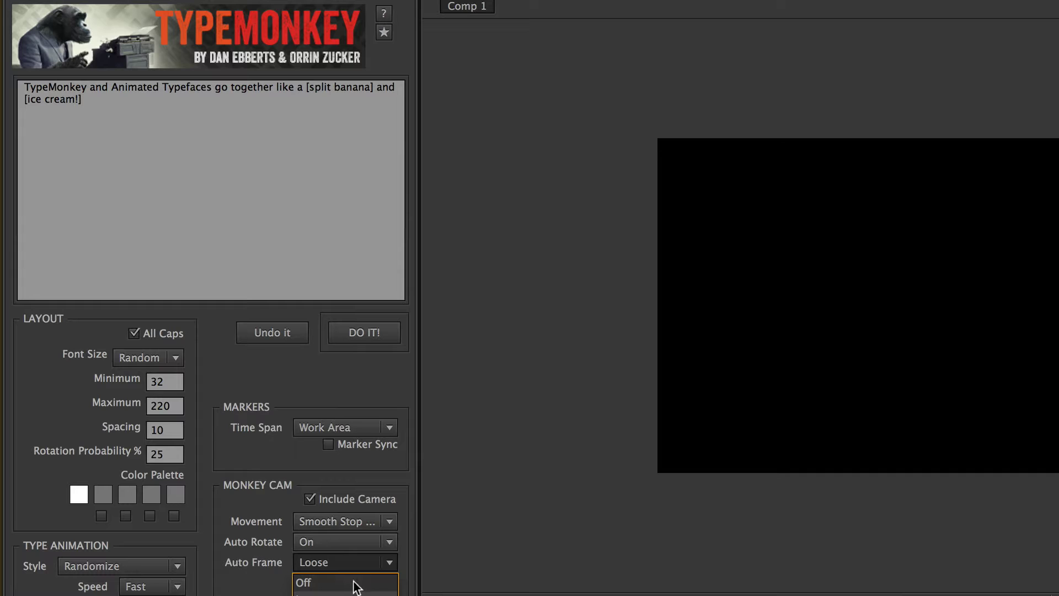
pyautogui.click(325, 592)
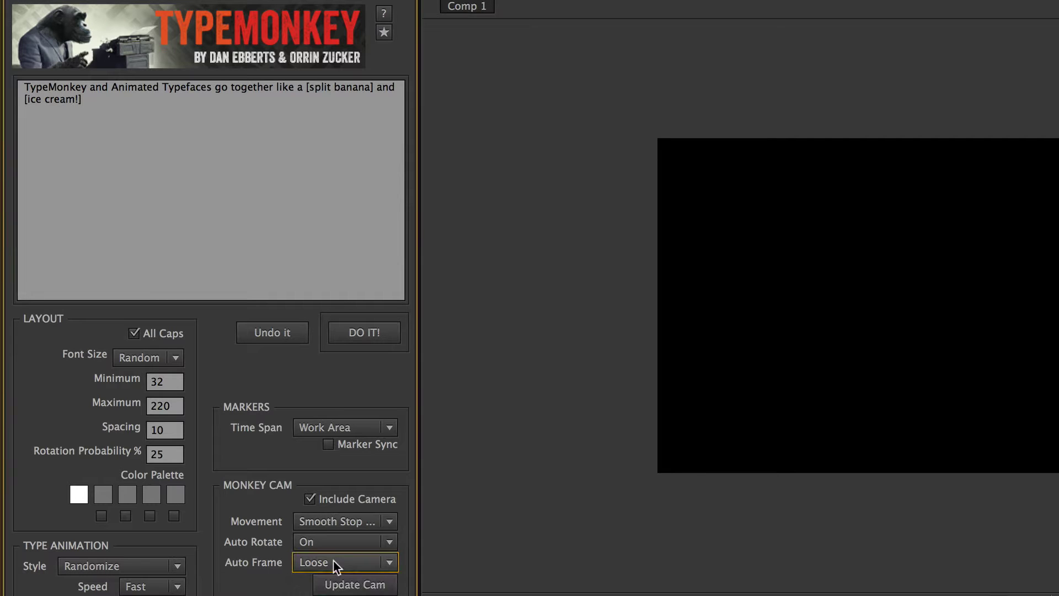
pyautogui.click(349, 558)
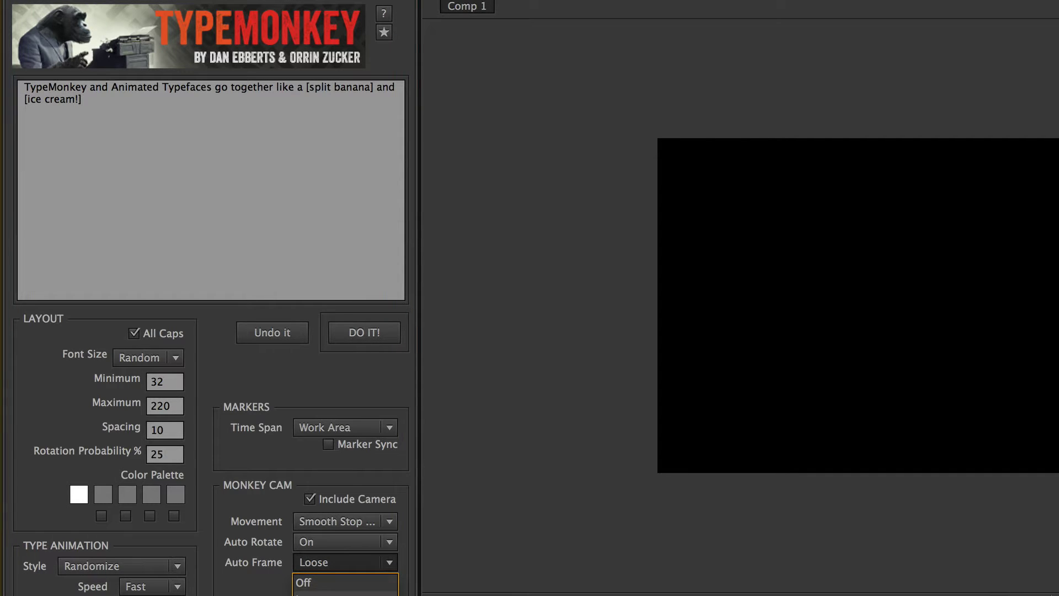
pyautogui.click(338, 553)
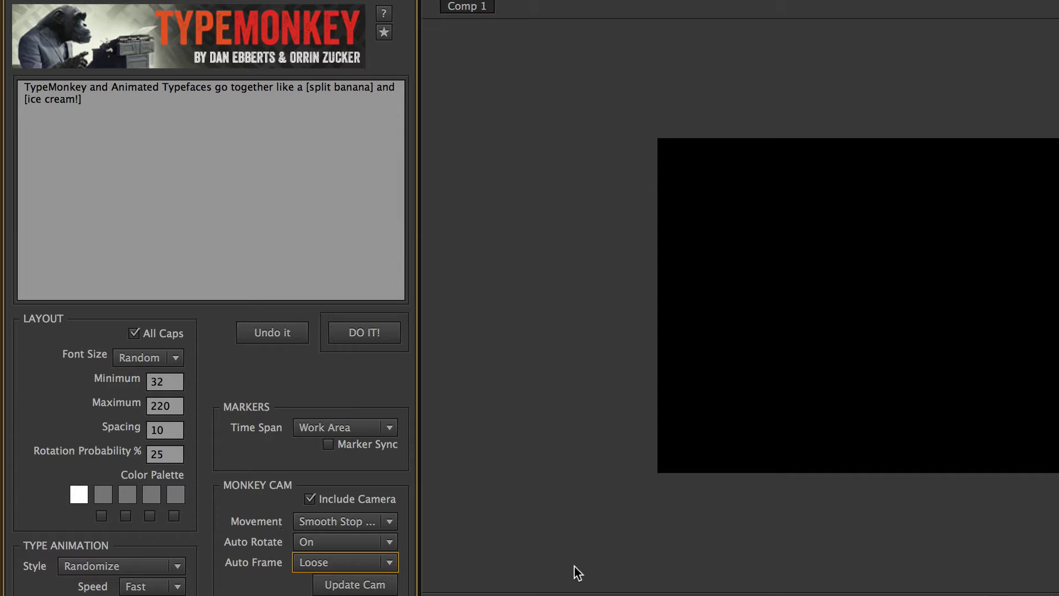
# - Add 12_short_funky-monkey_0020.mp3 from the project to the Comp 1 timeline and reveal its audio waveform
pyautogui.click(29, 1)
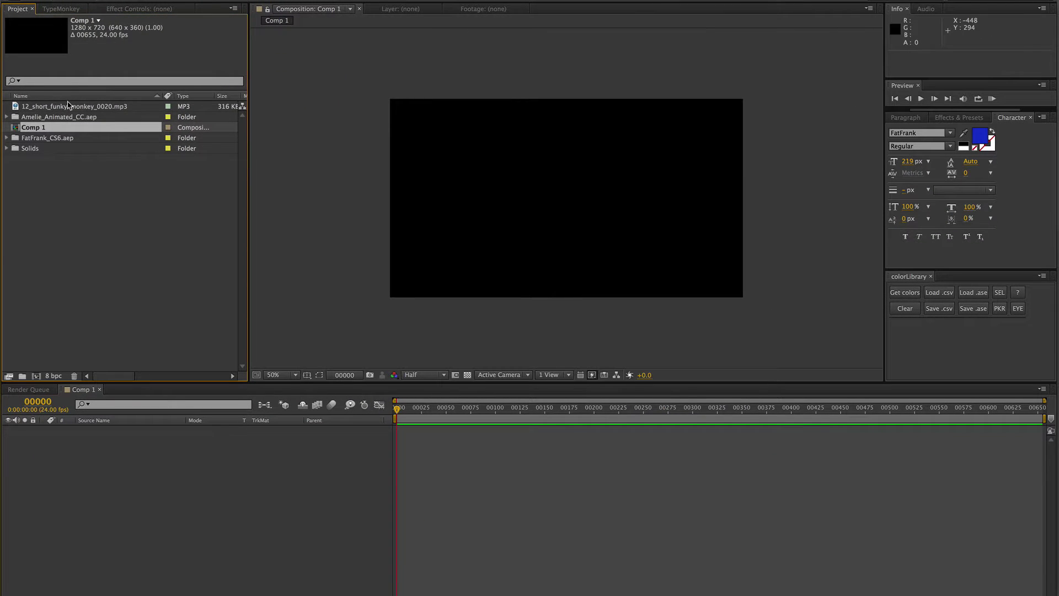
pyautogui.moveTo(71, 106); pyautogui.dragTo(107, 462)
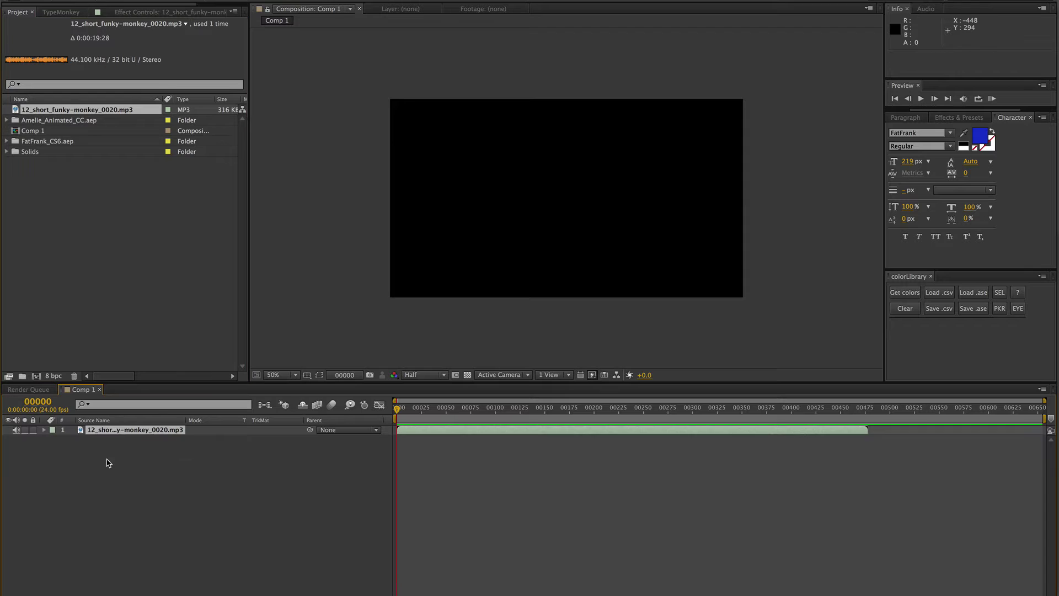
pyautogui.press('l')
pyautogui.press('l')
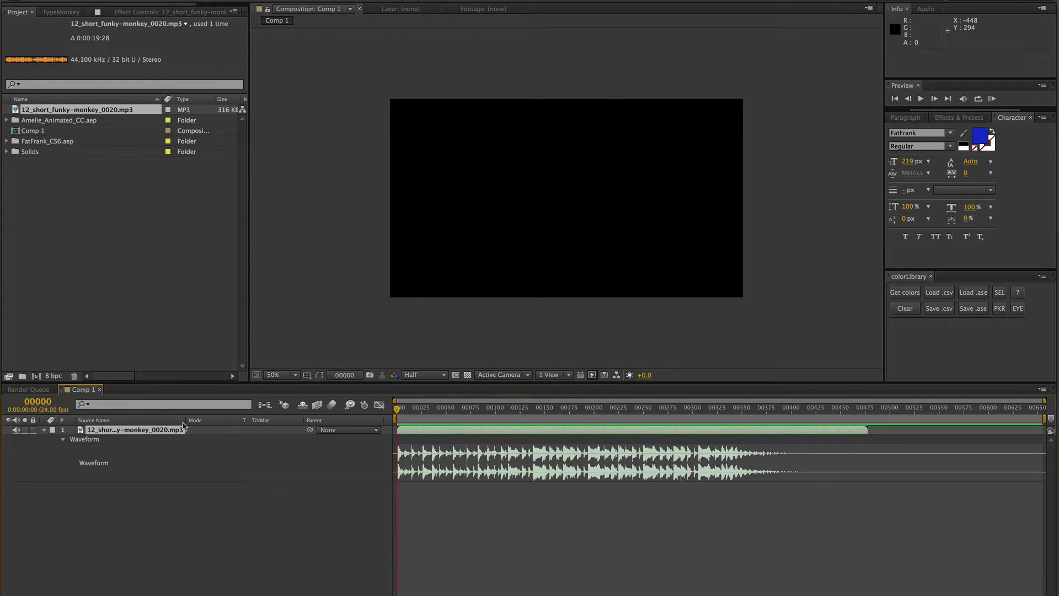
# - End the work area at frame 430, past the music's fade-out, and return to the TypeMonkey settings
pyautogui.moveTo(576, 409); pyautogui.dragTo(821, 414)
pyautogui.press('n')
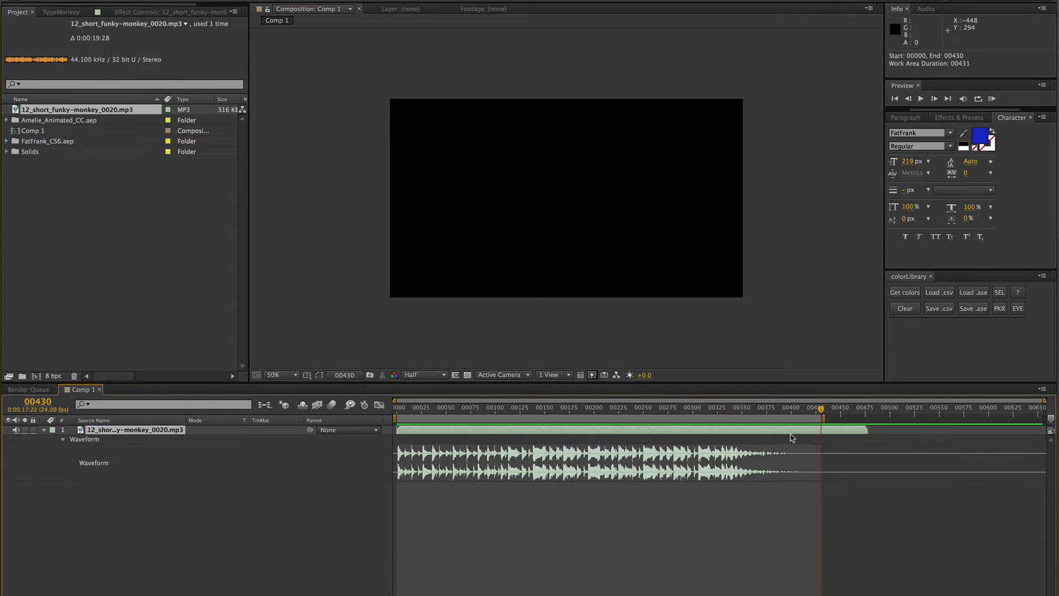
pyautogui.click(61, 12)
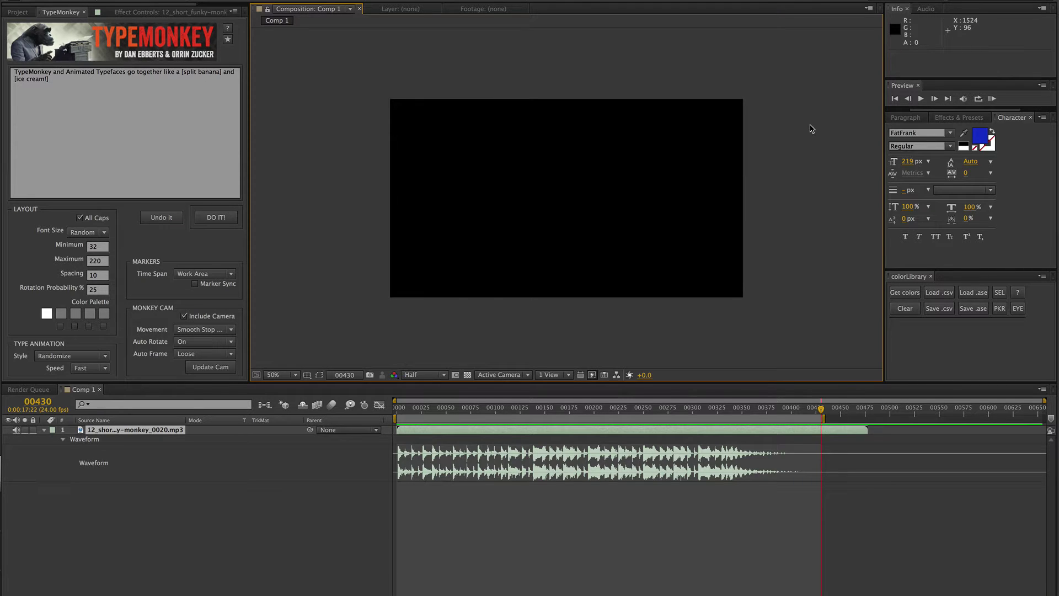
# - Check the font choices for the text while keeping FatFrank, and slightly enlarge the Character panel
pyautogui.click(918, 132)
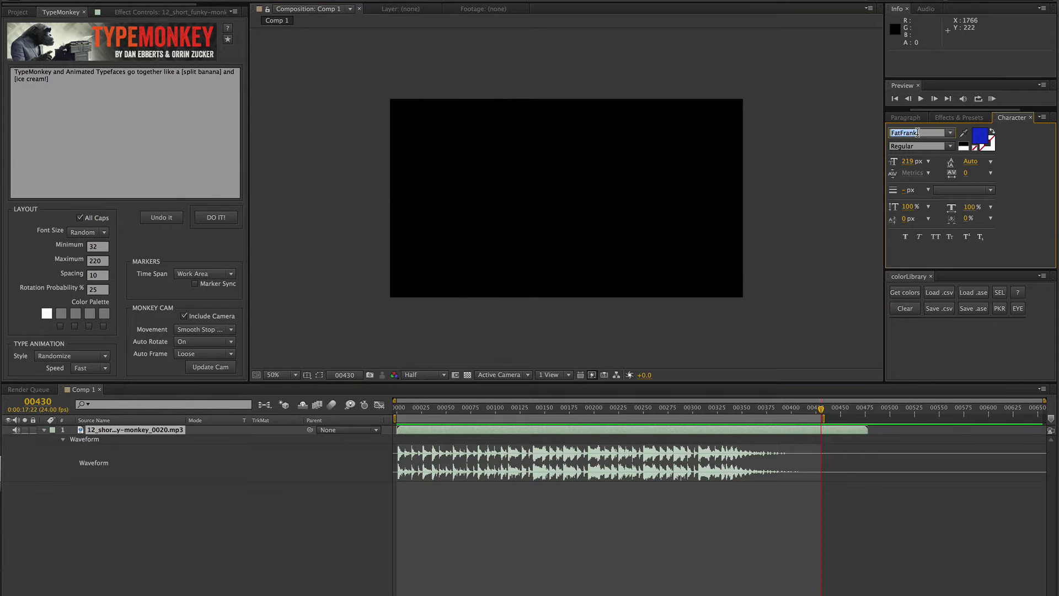
pyautogui.click(950, 133)
pyautogui.press('Escape')
pyautogui.moveTo(919, 272); pyautogui.dragTo(921, 283)
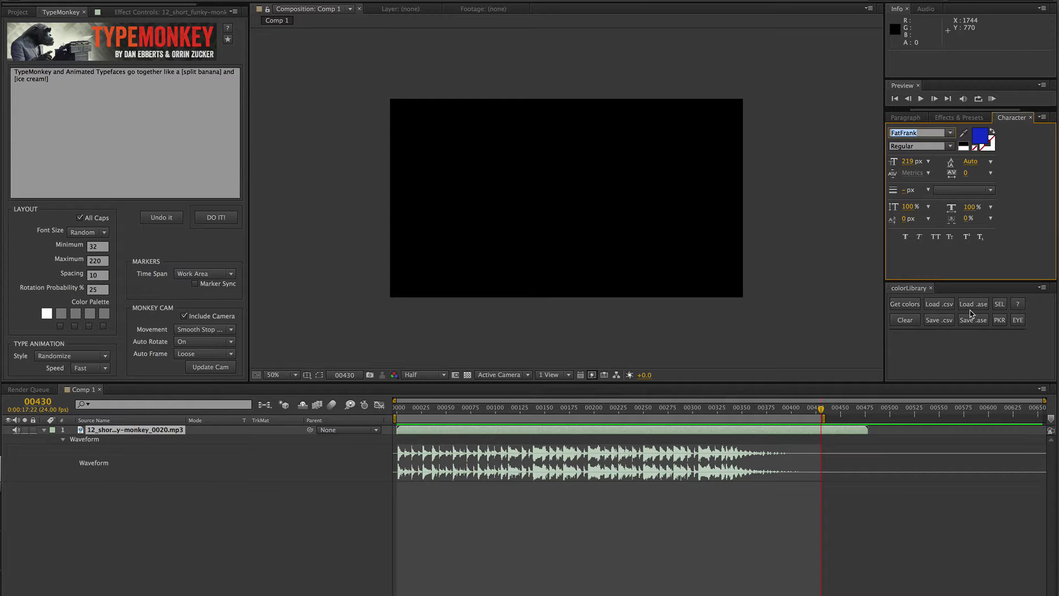
# - Switch to the browser, explore the Adobe Kuler themes and search them for "banana"
pyautogui.press('super+Tab')
pyautogui.press('super+Tab')
pyautogui.press('super+Tab')
pyautogui.press('super+Tab')
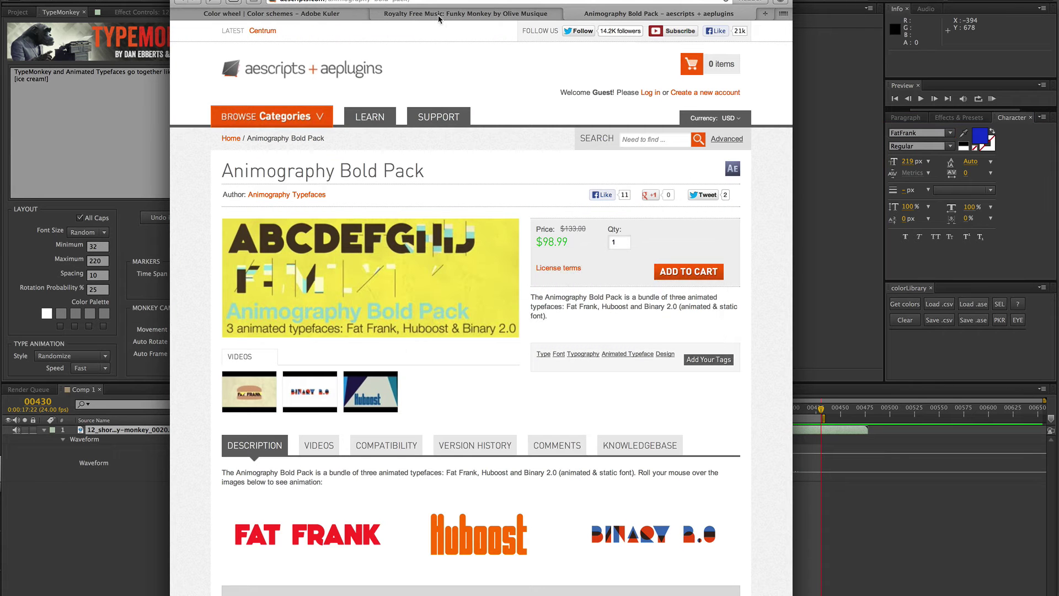
pyautogui.click(258, 14)
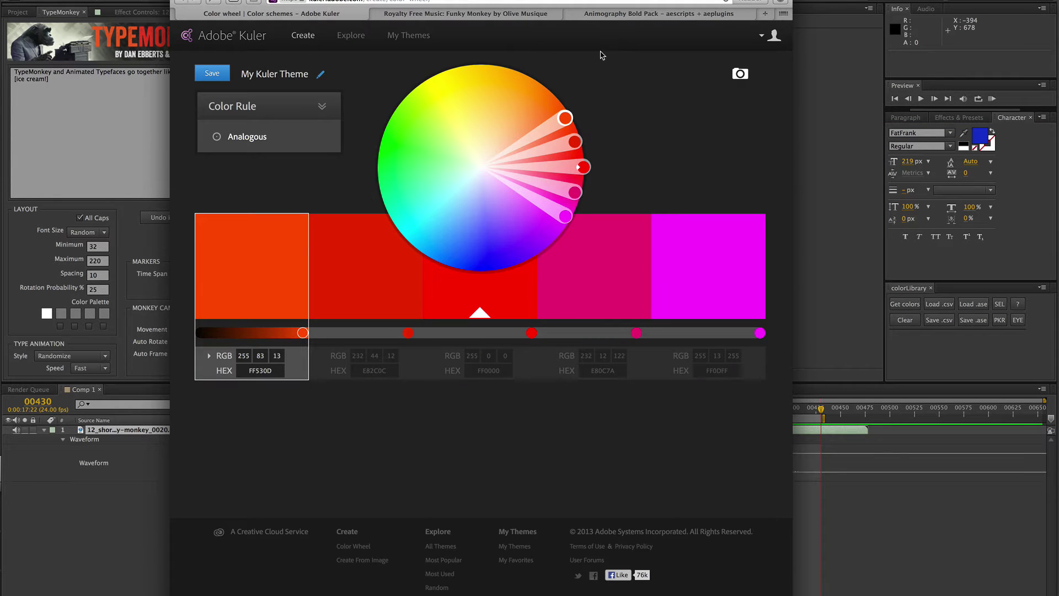
pyautogui.click(348, 39)
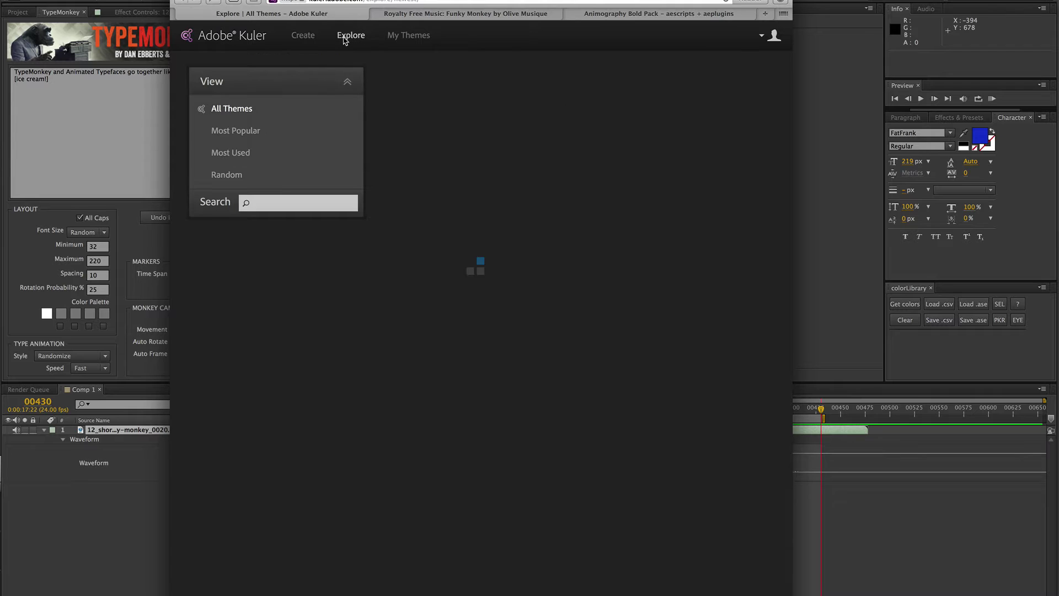
pyautogui.click(289, 201)
pyautogui.write('banana')
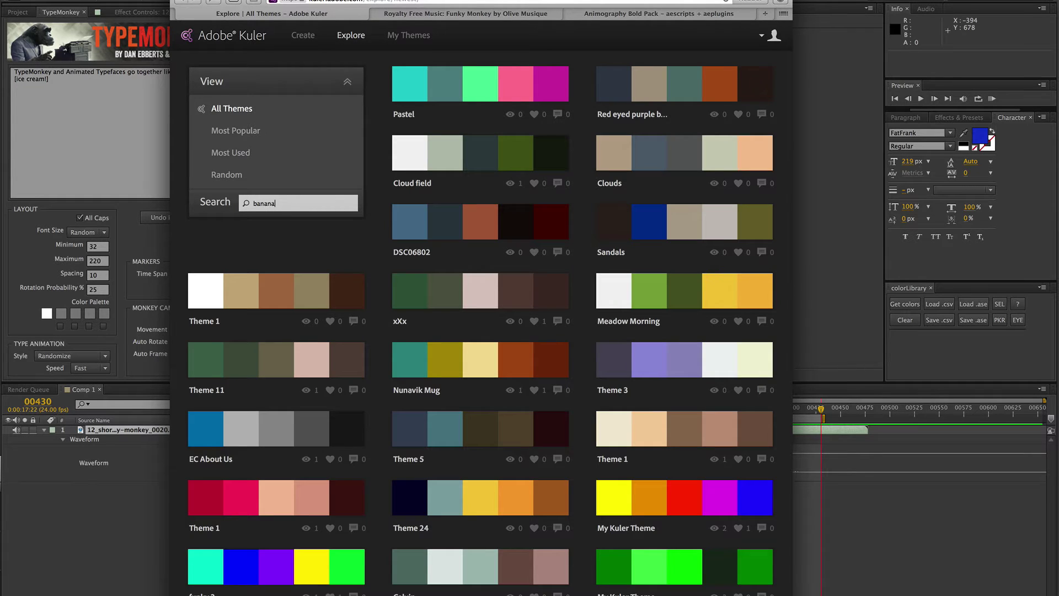
pyautogui.press('Return')
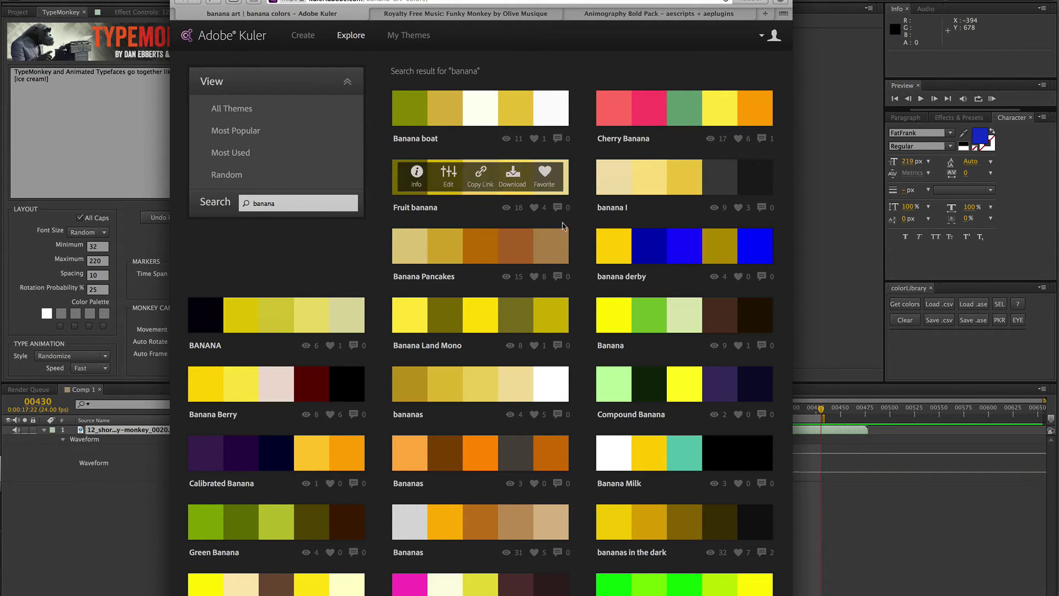
pyautogui.moveTo(431, 401)
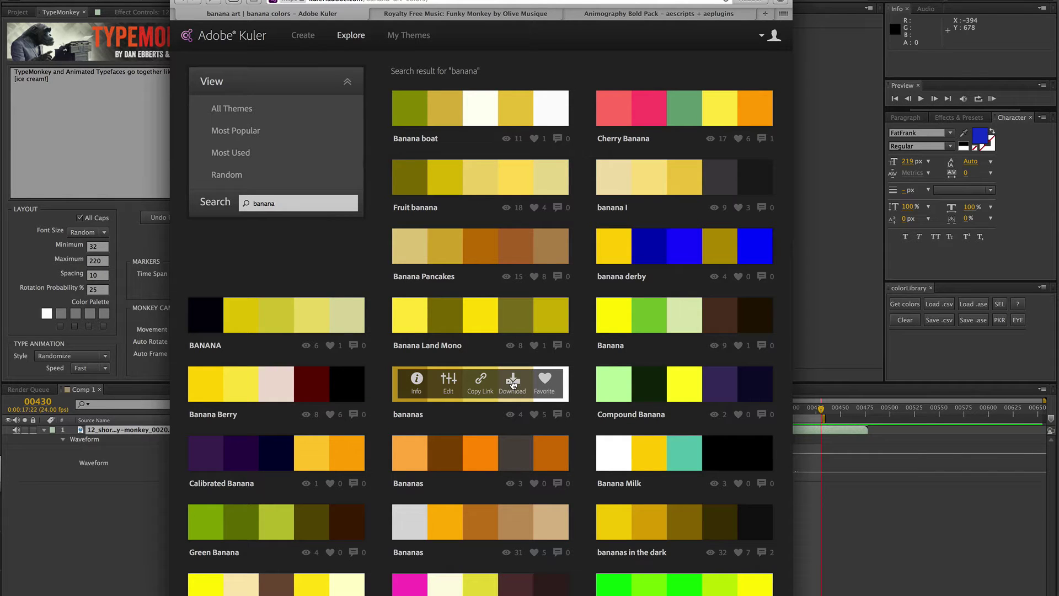
# - Switch back to After Effects and load the Bananas.ase swatch file into colorLibrary
pyautogui.click(867, 300)
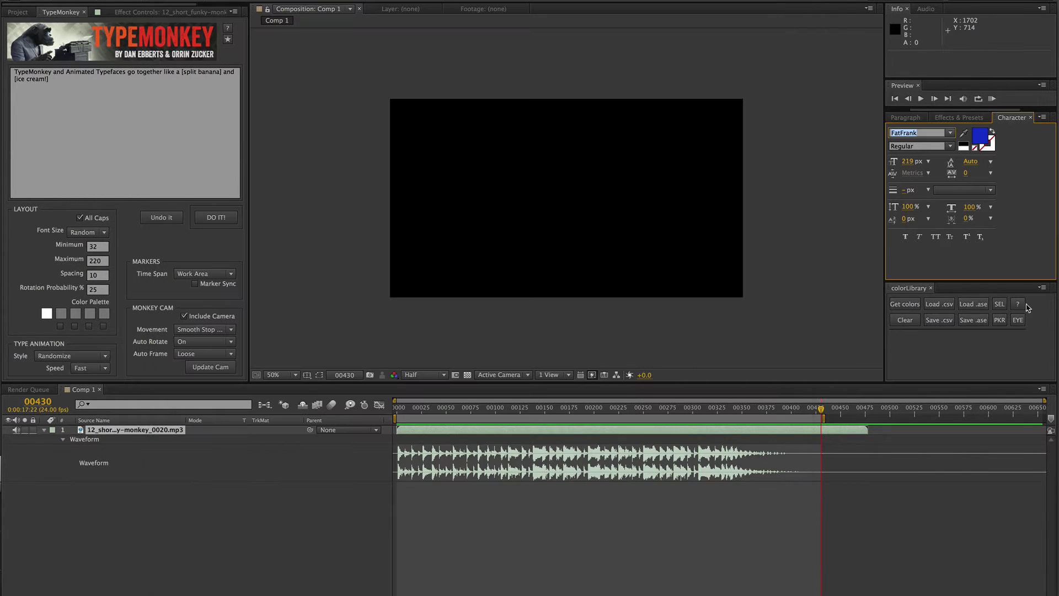
pyautogui.click(976, 305)
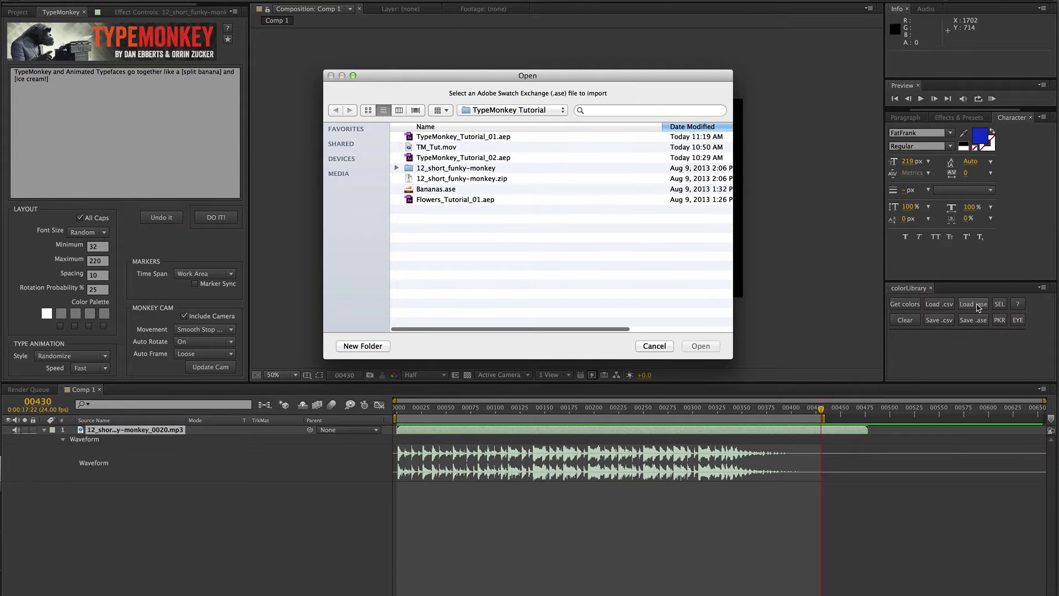
pyautogui.click(439, 189)
pyautogui.click(700, 345)
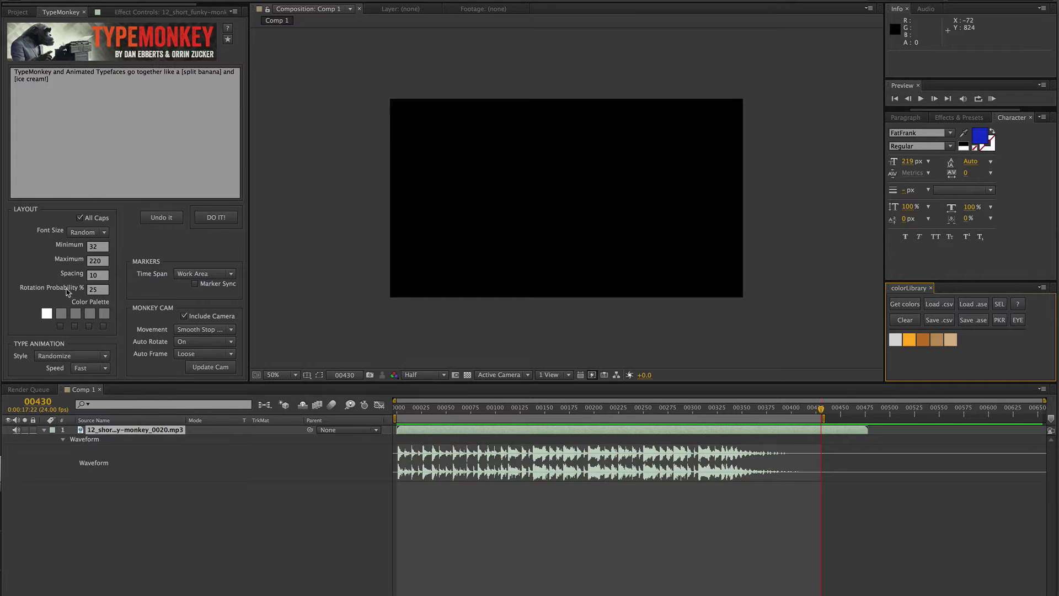
# - Sample the loaded swatches into TypeMonkey's five-color palette: light grey, orange, dark brown, medium brown and tan
pyautogui.click(62, 316)
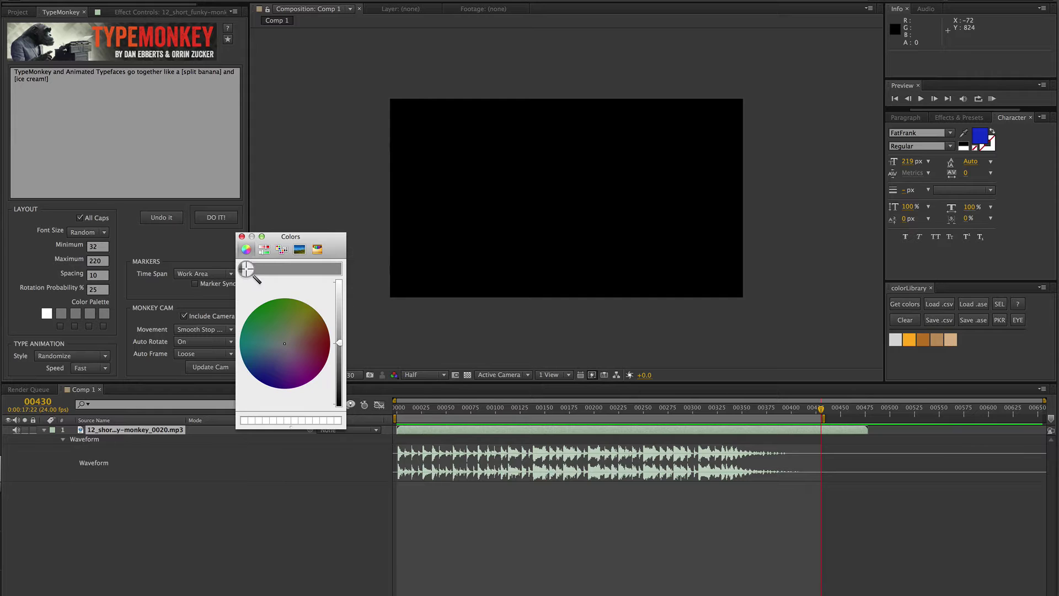
pyautogui.click(910, 339)
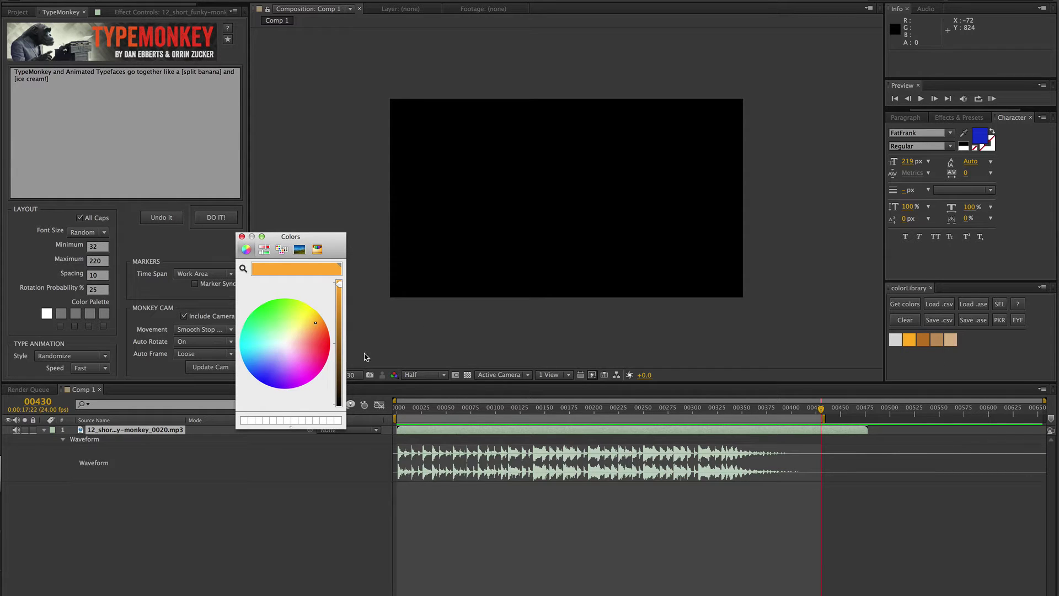
pyautogui.click(242, 236)
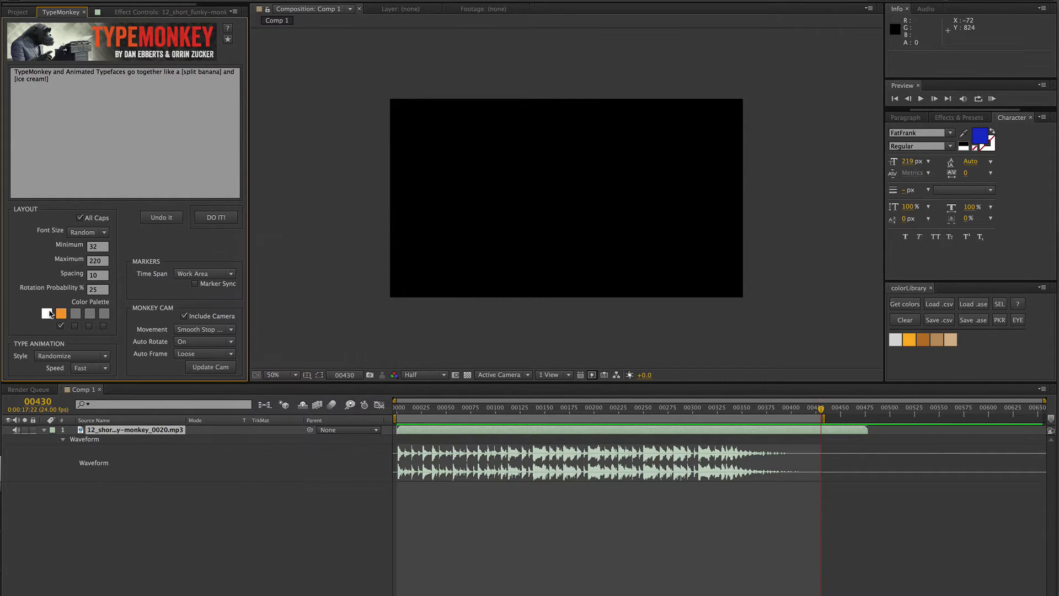
pyautogui.click(76, 314)
pyautogui.click(243, 268)
pyautogui.click(921, 340)
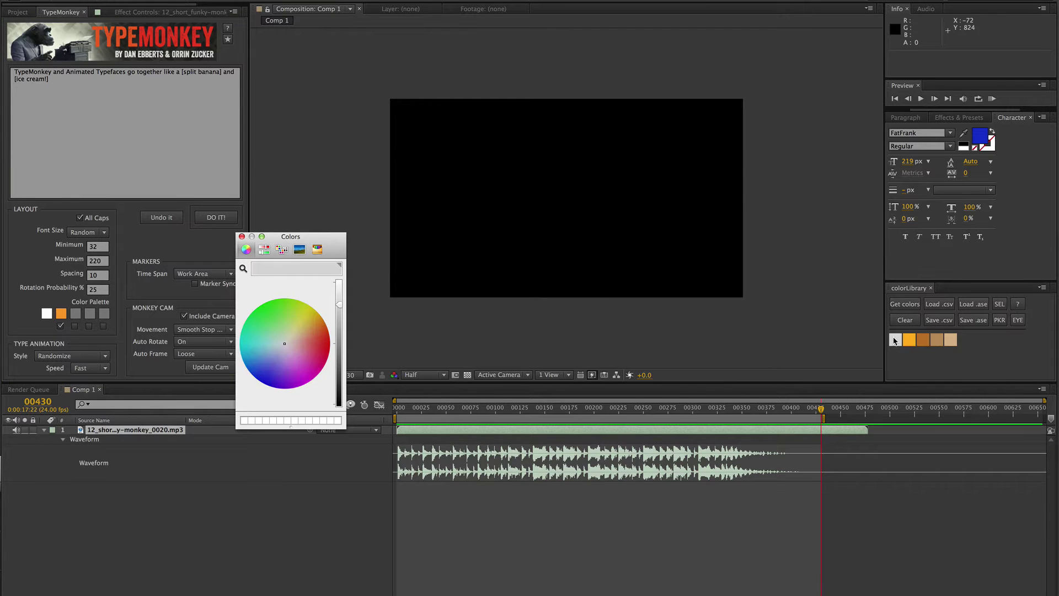
pyautogui.click(242, 236)
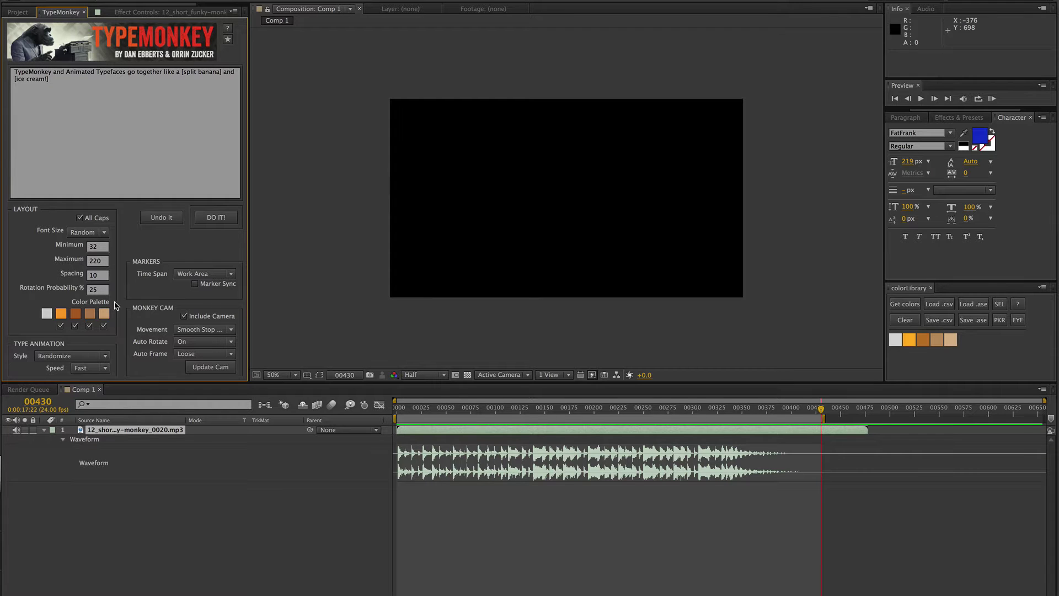
# - Generate the TypeMonkey text animation in Comp 1, viewing the banana themes in the browser while it builds
pyautogui.click(216, 218)
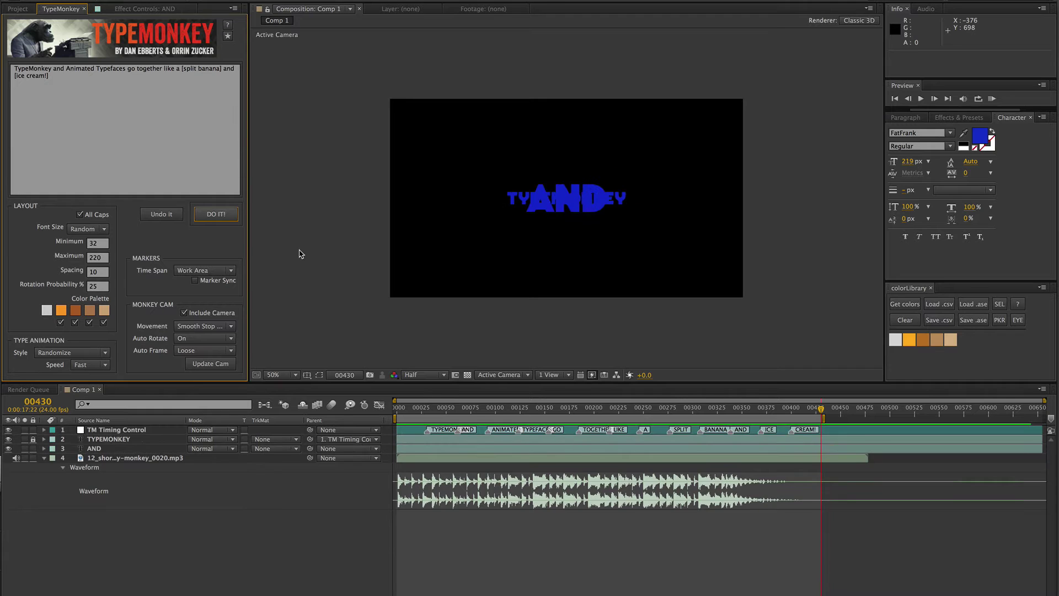
pyautogui.press('super+Tab')
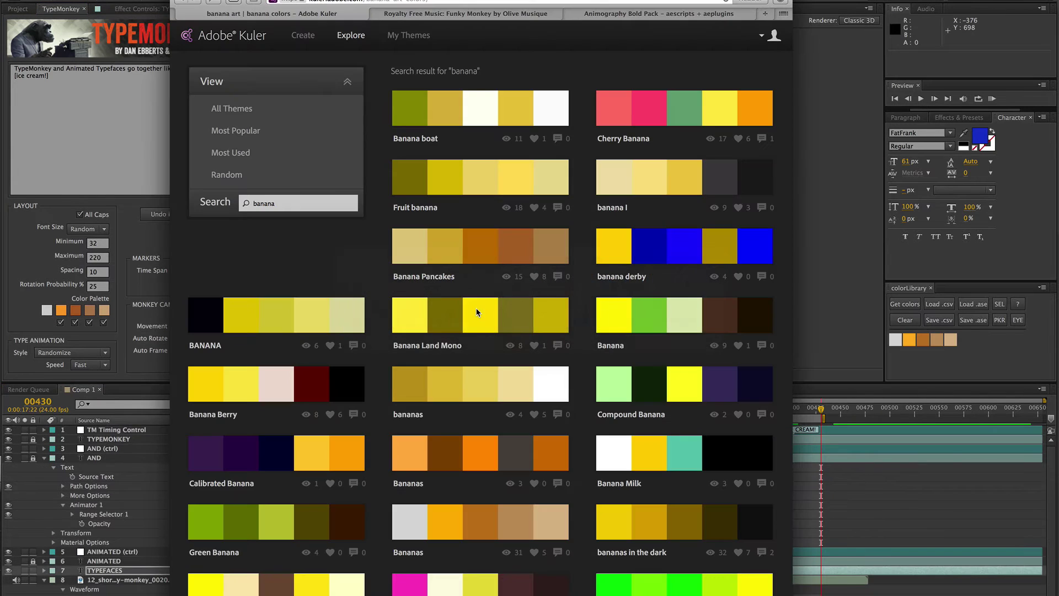
pyautogui.moveTo(472, 309)
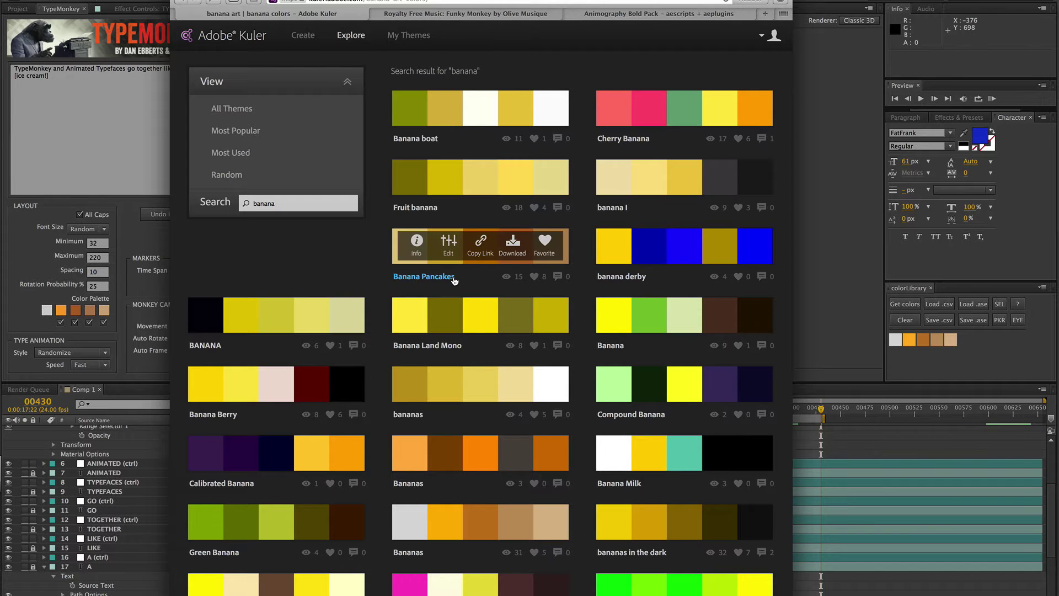
pyautogui.press('super+Tab')
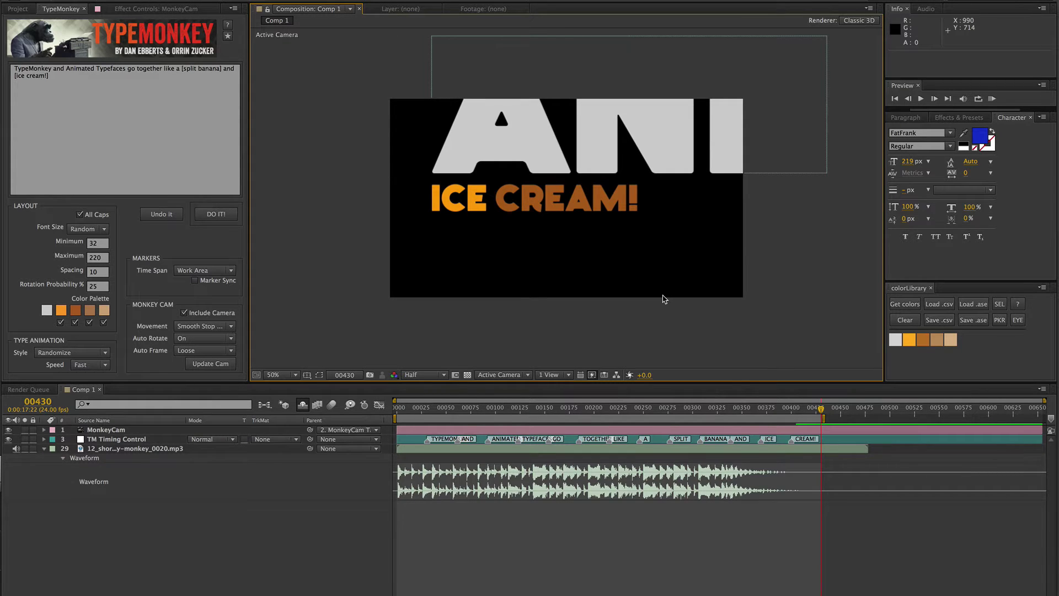
# - Move the TYPEMONKEY, AND and TYPEFACES markers of TM Timing Control onto music beats at frames 26, 57 and 127
pyautogui.moveTo(809, 408); pyautogui.dragTo(422, 401)
pyautogui.press('=')
pyautogui.press('=')
pyautogui.press('=')
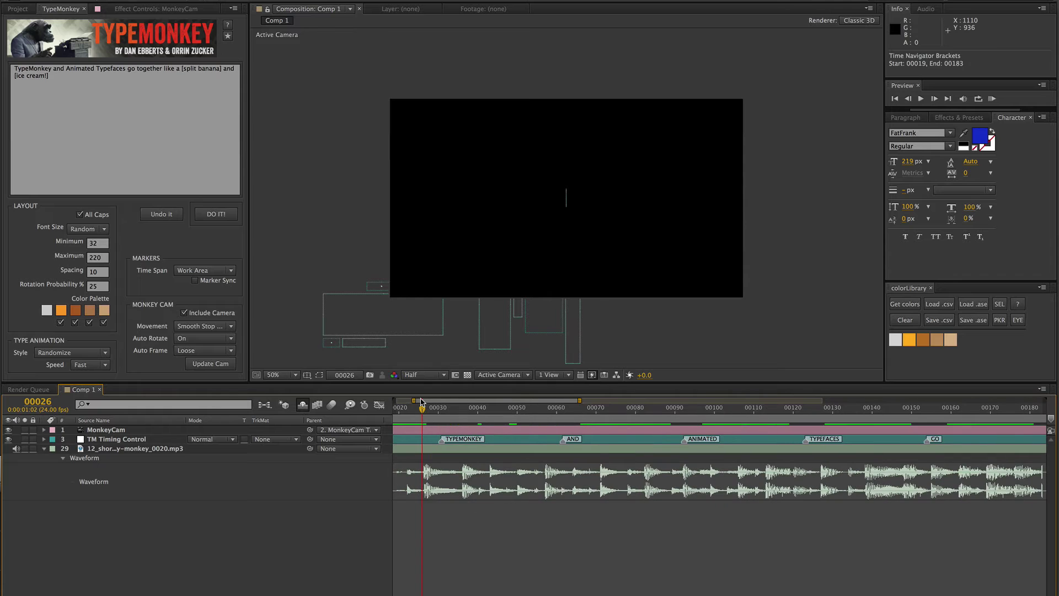
pyautogui.moveTo(414, 400); pyautogui.dragTo(351, 396)
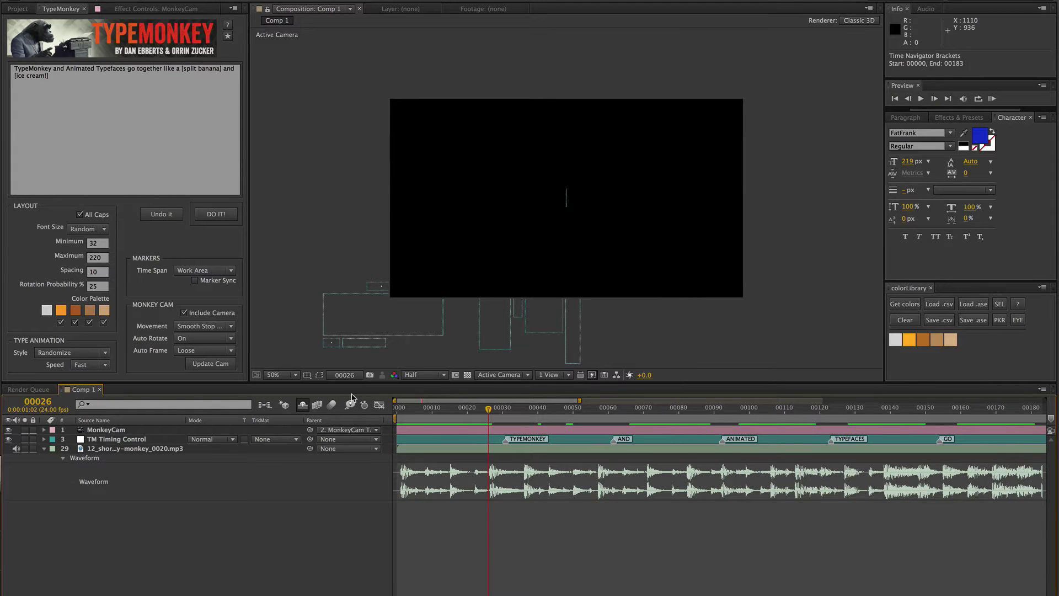
pyautogui.moveTo(506, 443); pyautogui.dragTo(489, 444)
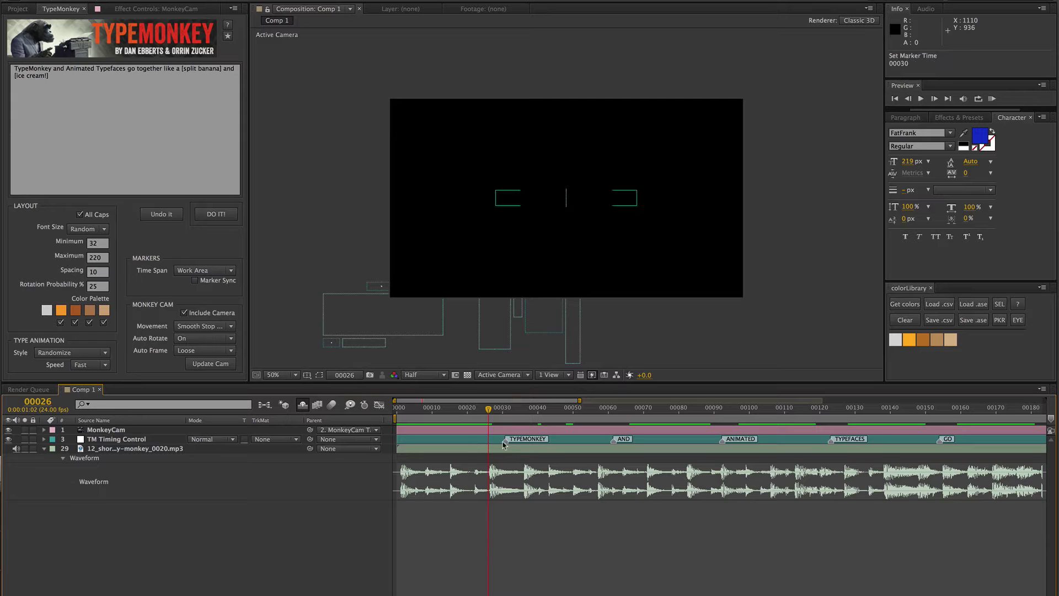
pyautogui.moveTo(614, 441); pyautogui.dragTo(598, 449)
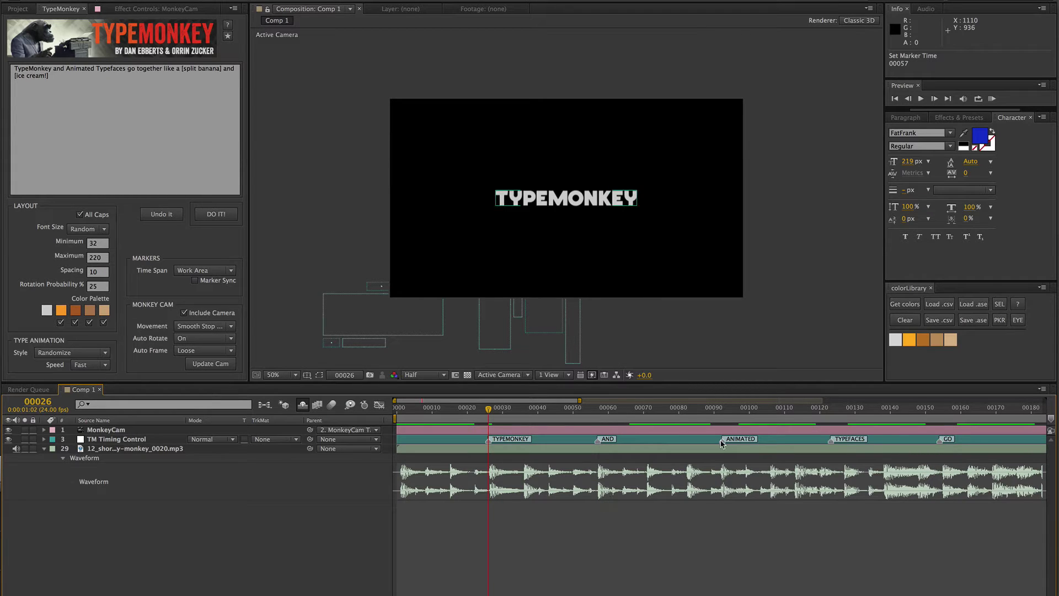
pyautogui.moveTo(831, 443); pyautogui.dragTo(844, 445)
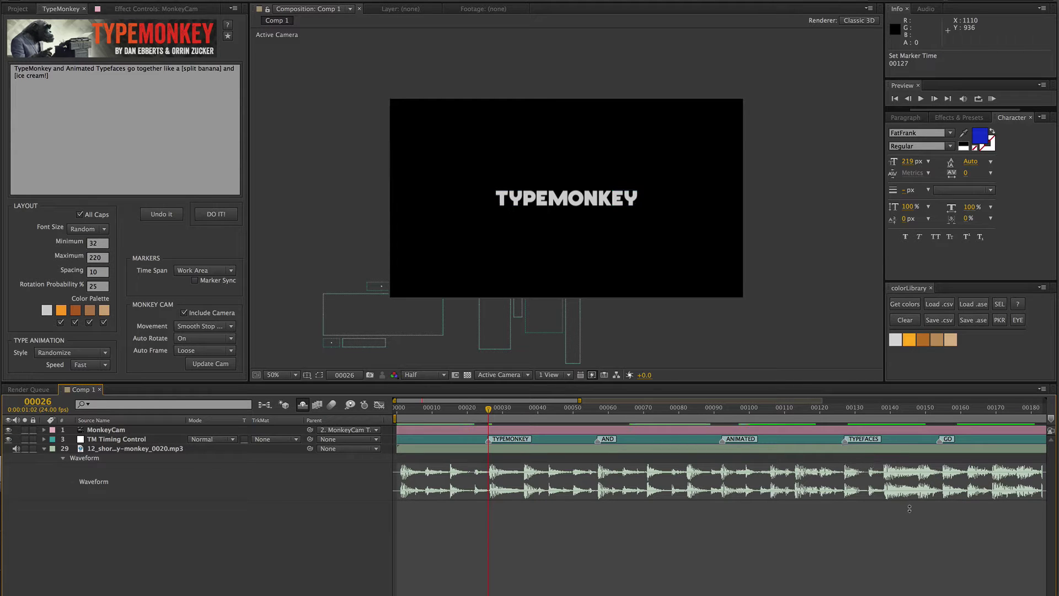
# - Align the GO, TOGETHER, LIKE, A and SPLIT timing markers with the waveform beats, placing SPLIT at frame 250
pyautogui.hscroll(5, 638, 546)
pyautogui.moveTo(634, 443); pyautogui.dragTo(637, 443)
pyautogui.moveTo(738, 443); pyautogui.dragTo(728, 443)
pyautogui.moveTo(845, 443); pyautogui.dragTo(819, 445)
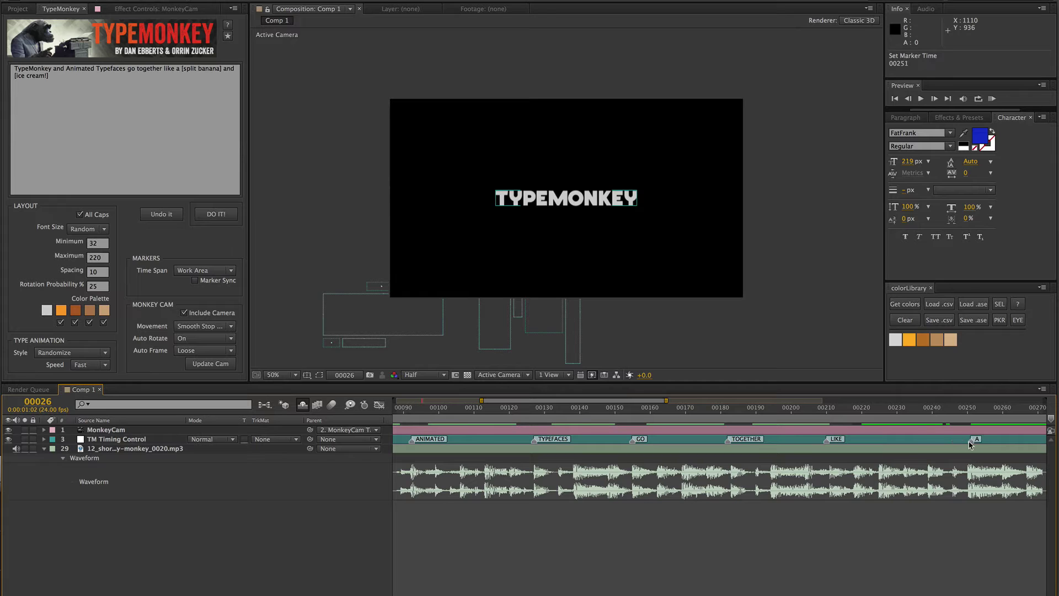
pyautogui.moveTo(954, 442); pyautogui.dragTo(840, 447)
pyautogui.press('-')
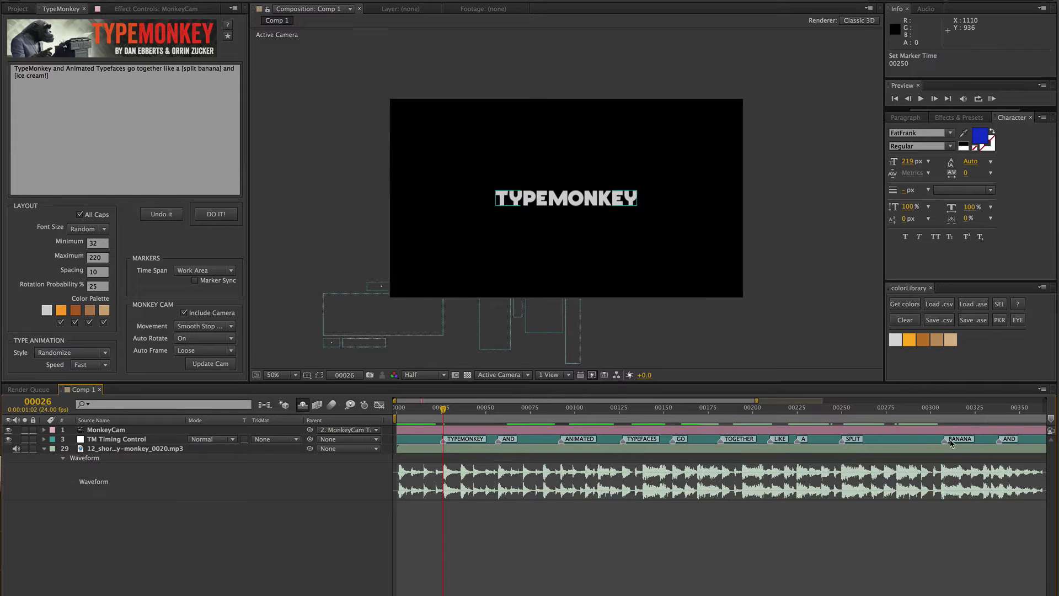
# - Align the BANANA, second AND, ICE and CREAM! timing markers with the closing beats, placing CREAM! at frame 334
pyautogui.moveTo(945, 442); pyautogui.dragTo(872, 443)
pyautogui.hscroll(5, 747, 548)
pyautogui.click(771, 441)
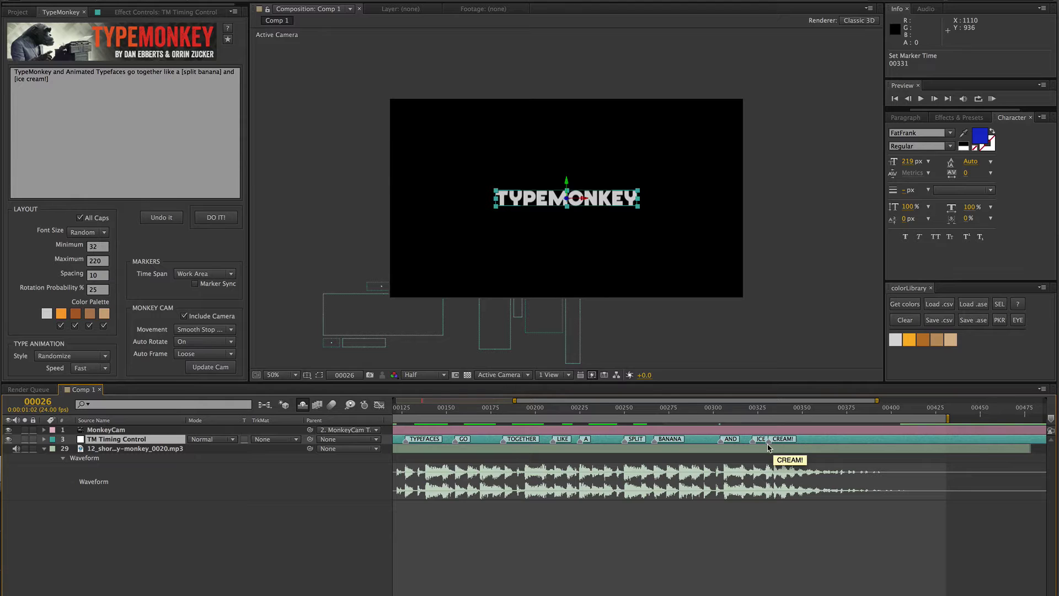
pyautogui.moveTo(771, 446); pyautogui.dragTo(774, 446)
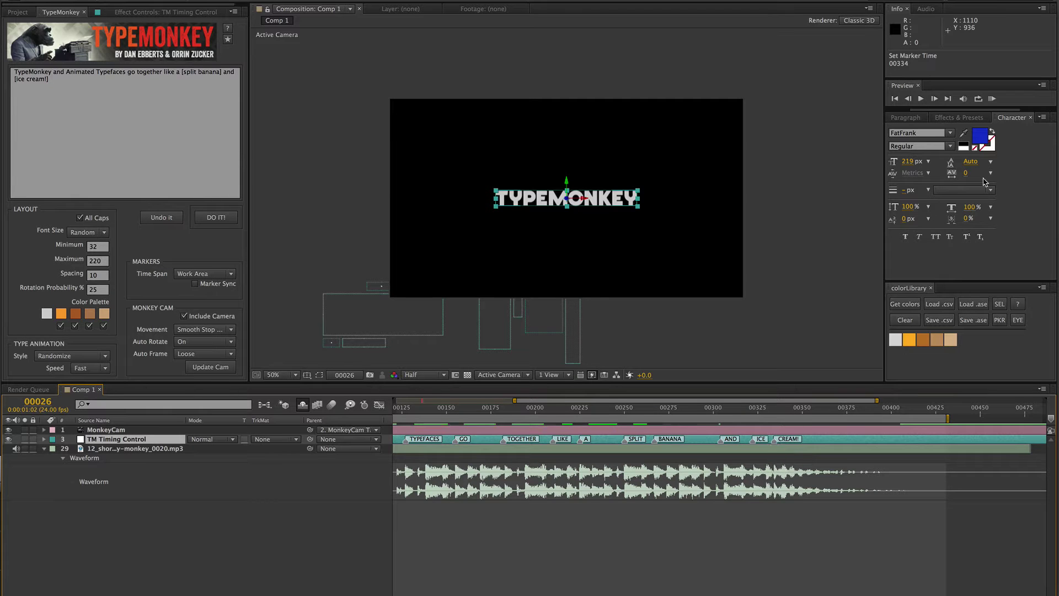
# - RAM preview the retimed animation with its music and scrub back to frame 167
pyautogui.click(992, 99)
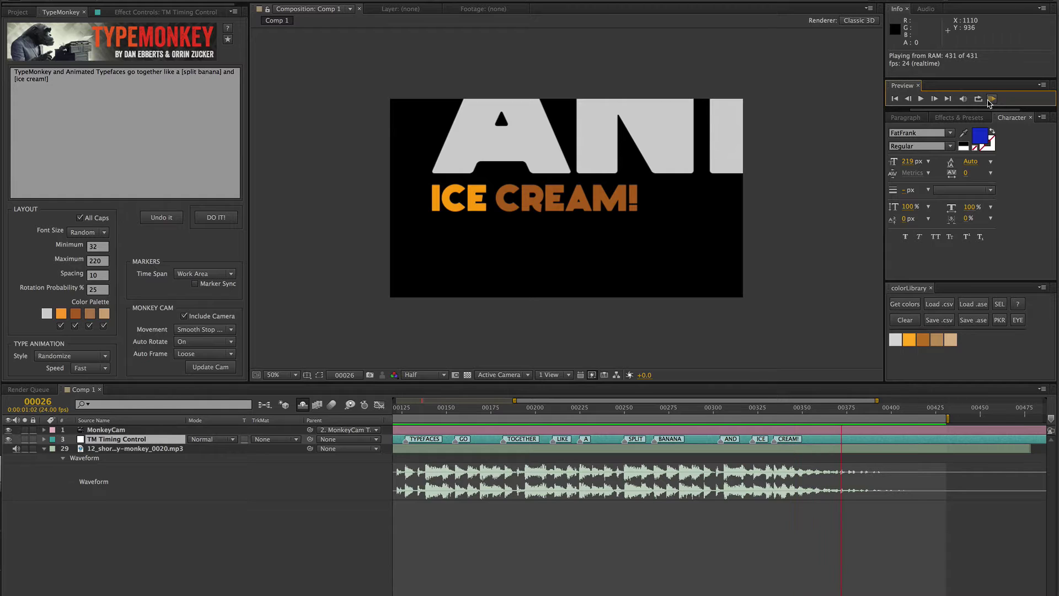
pyautogui.click(751, 445)
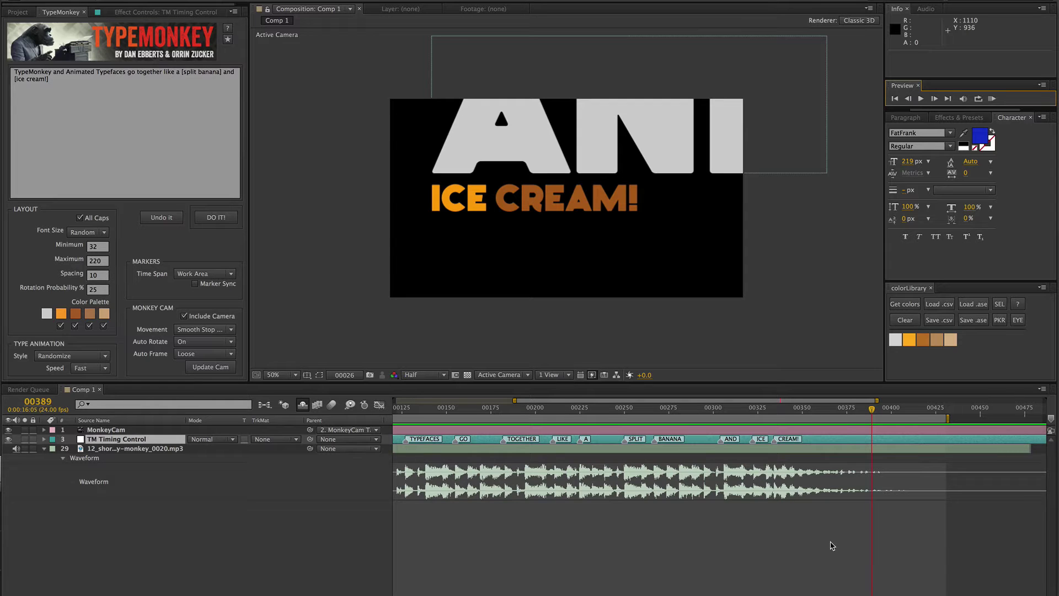
pyautogui.moveTo(822, 410); pyautogui.dragTo(477, 410)
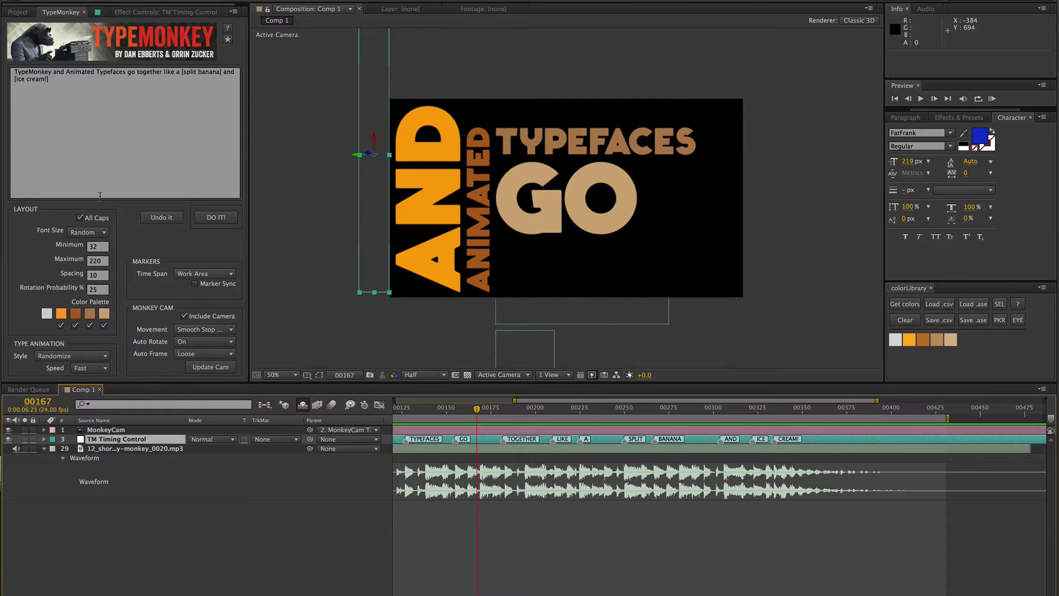
# - Undo the TypeMonkey build while saving its marker layer, and enable Marker Sync with TM Markers (saved) selected as guide layer
pyautogui.click(156, 217)
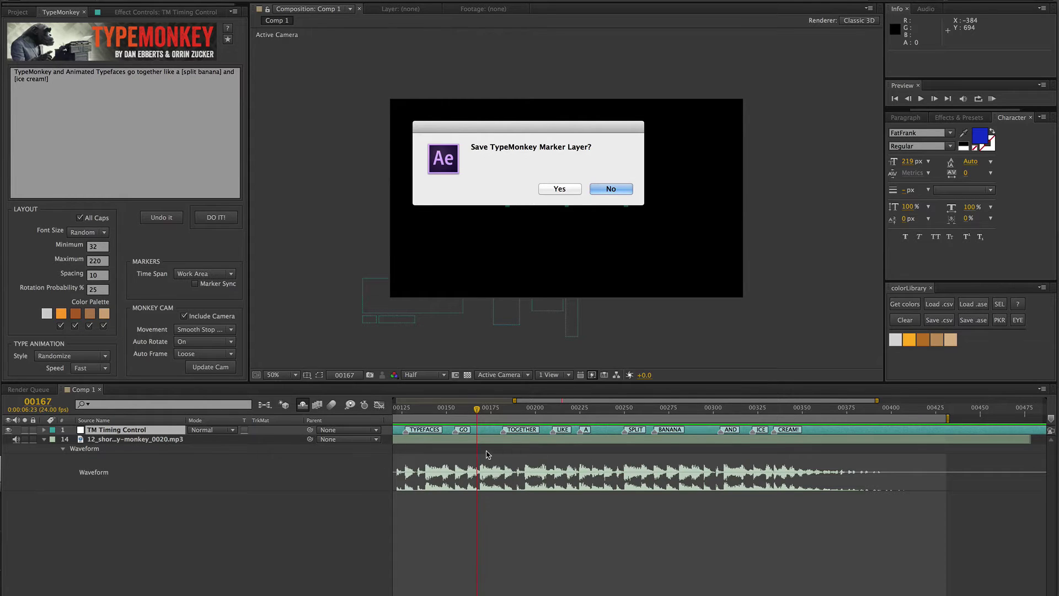
pyautogui.click(559, 189)
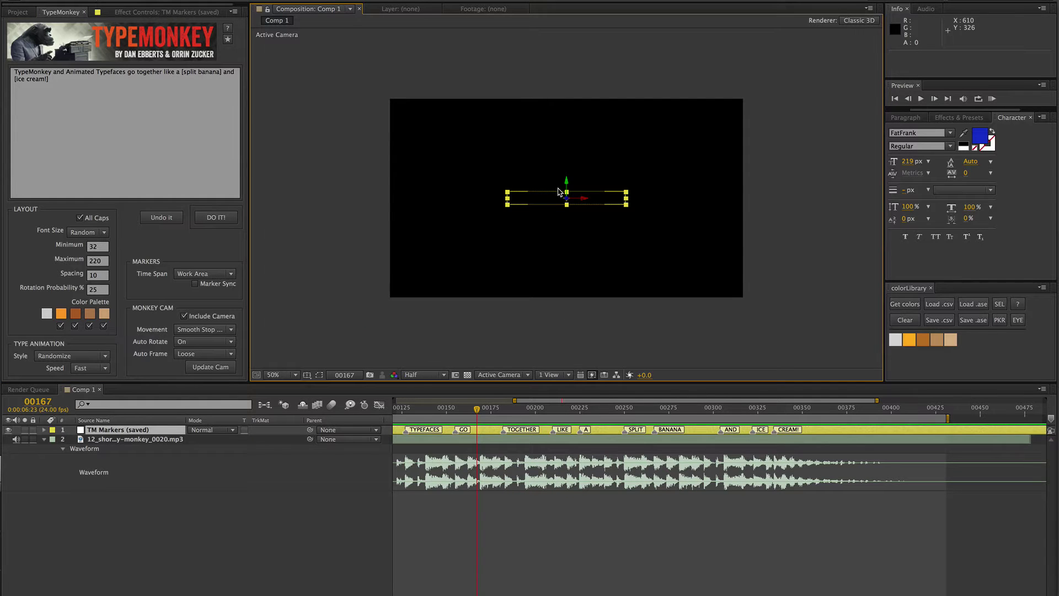
pyautogui.click(194, 285)
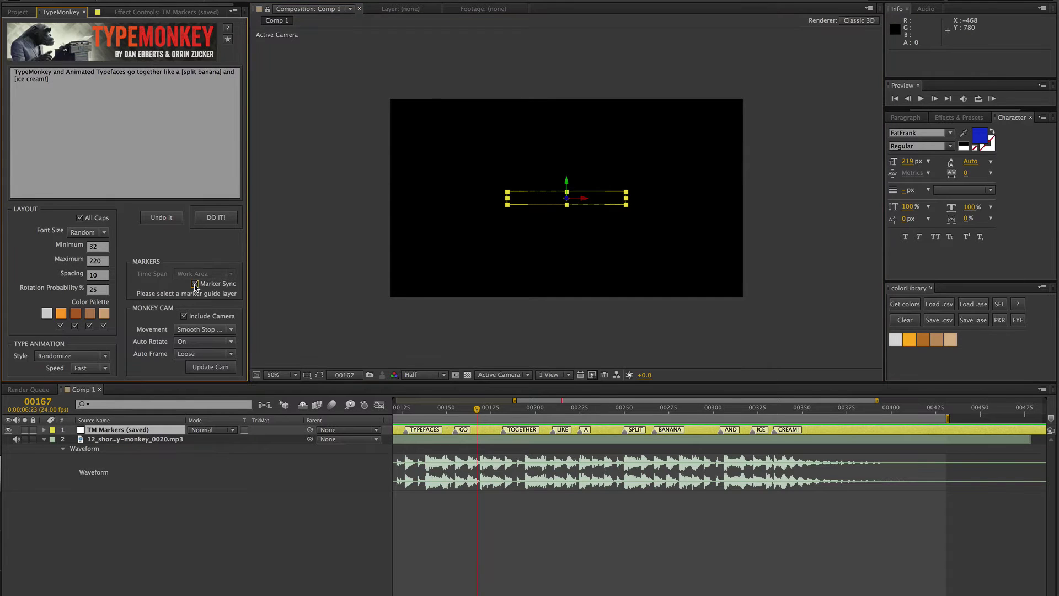
pyautogui.click(121, 437)
pyautogui.click(130, 432)
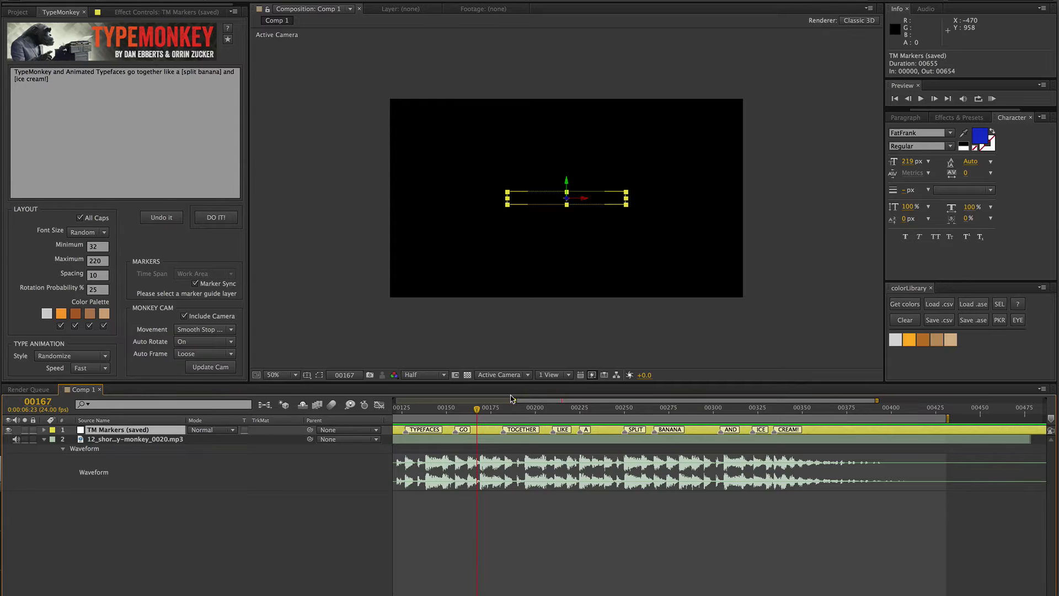
# - Regenerate the TypeMonkey animation from the saved markers and check the new layout at frame 100
pyautogui.moveTo(514, 398); pyautogui.dragTo(395, 399)
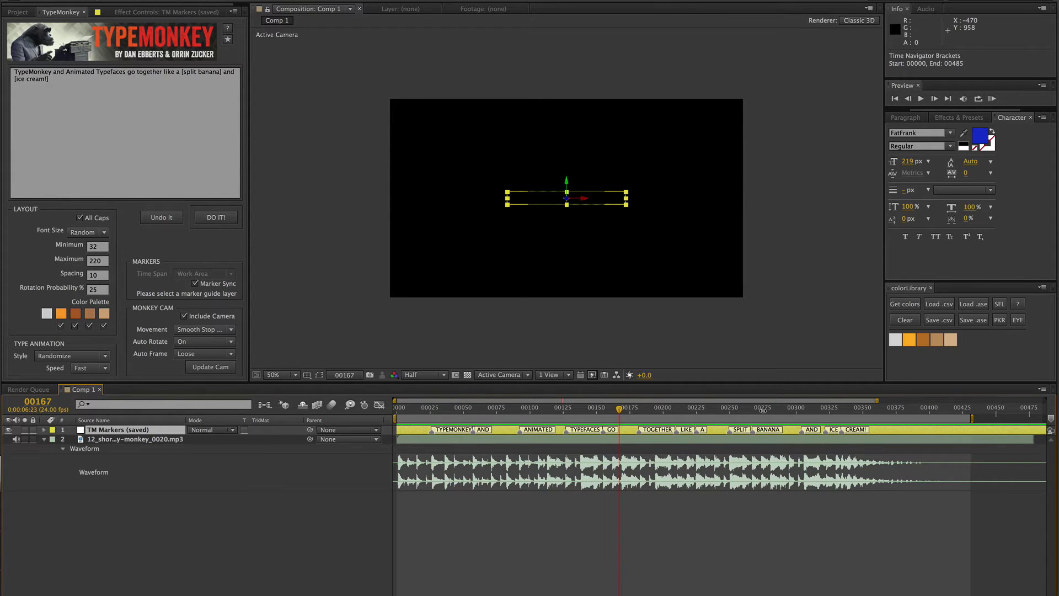
pyautogui.click(225, 218)
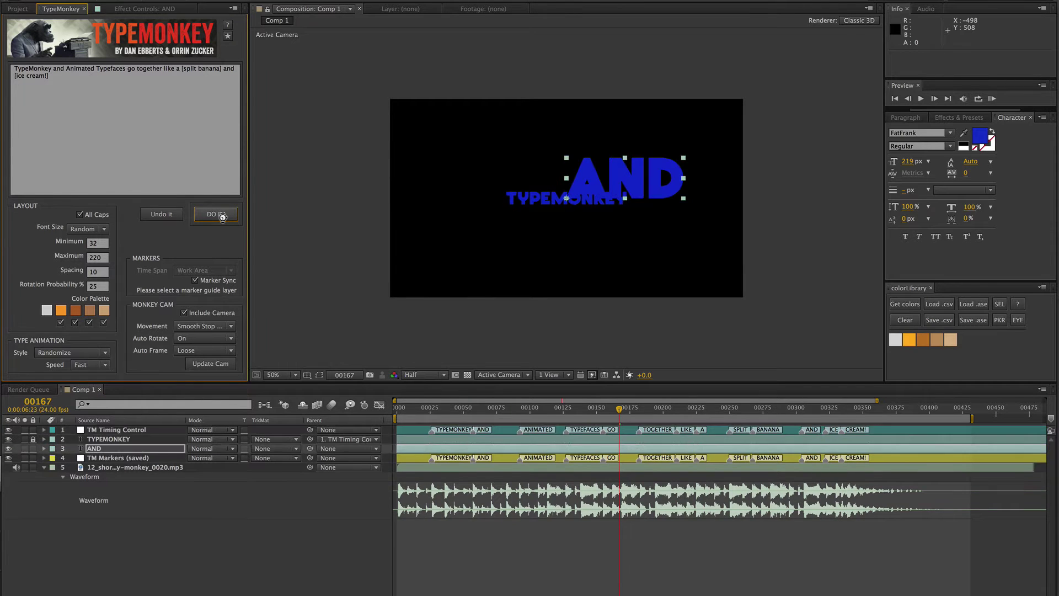
pyautogui.press('super+Tab')
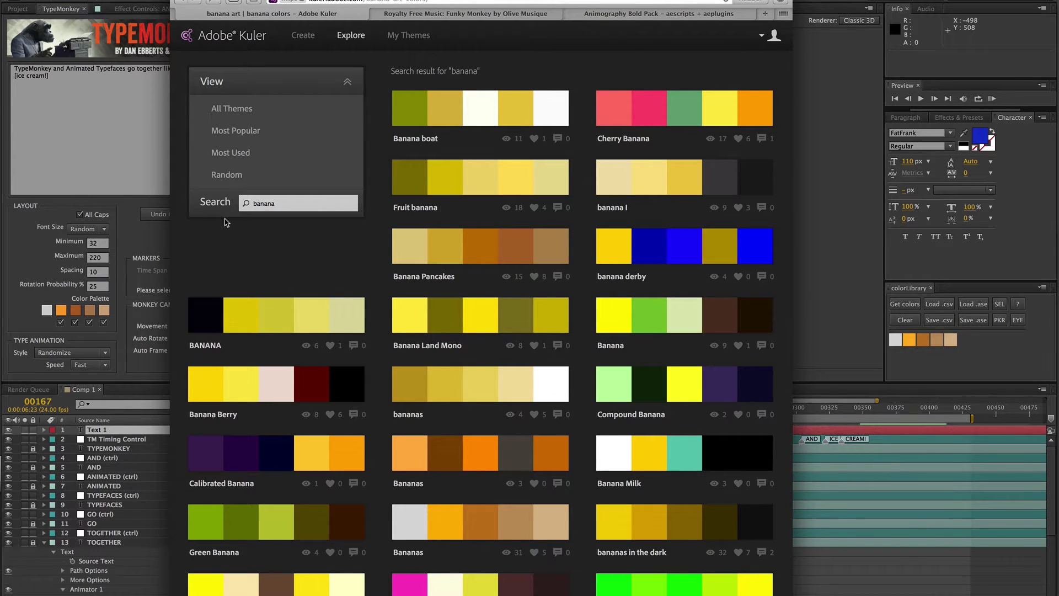
pyautogui.press('super+Tab')
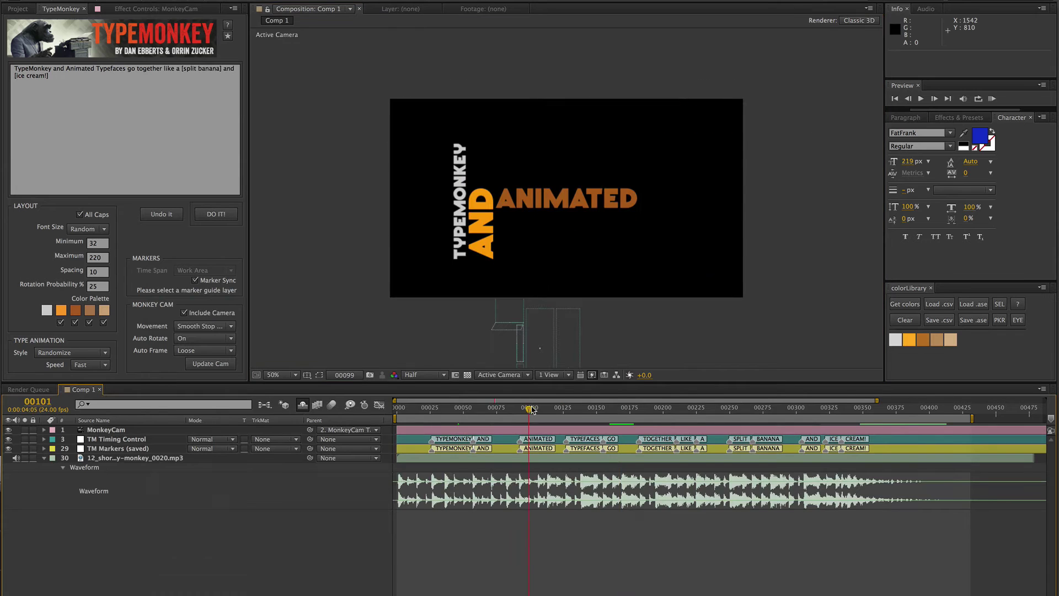
pyautogui.moveTo(527, 409); pyautogui.dragTo(530, 410)
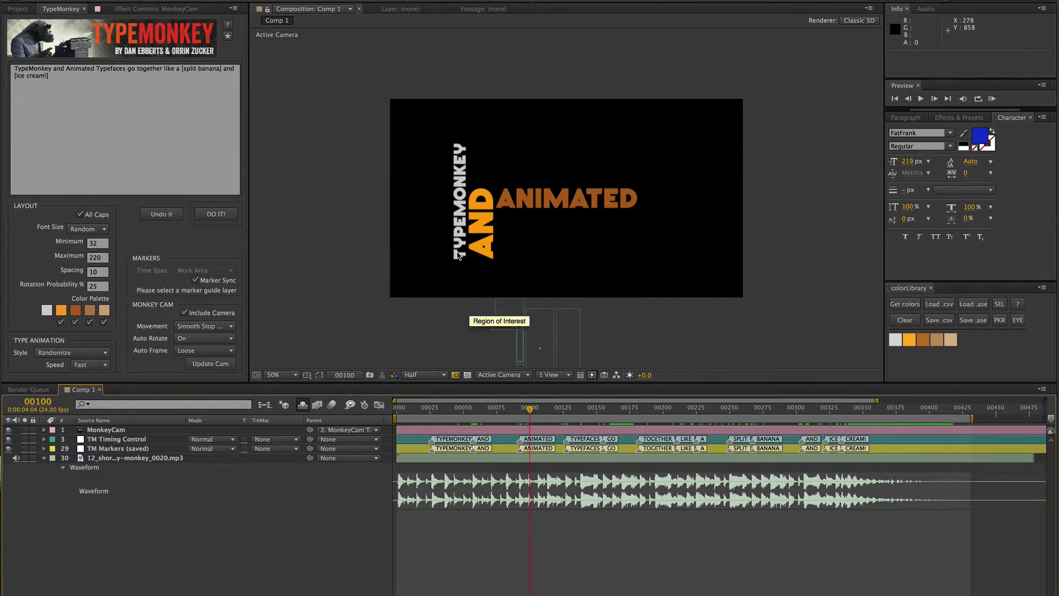
# - Look over the imported FatFrank_CS6.aep and Amelie_Animated_CC.aep typeface folders in the project
pyautogui.click(18, 8)
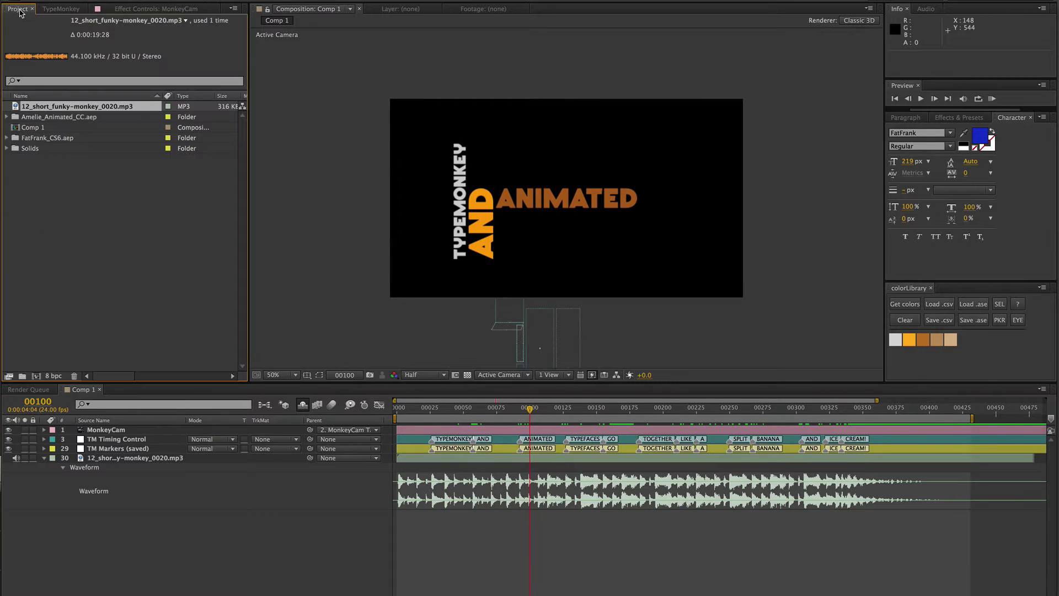
pyautogui.click(50, 141)
pyautogui.click(81, 118)
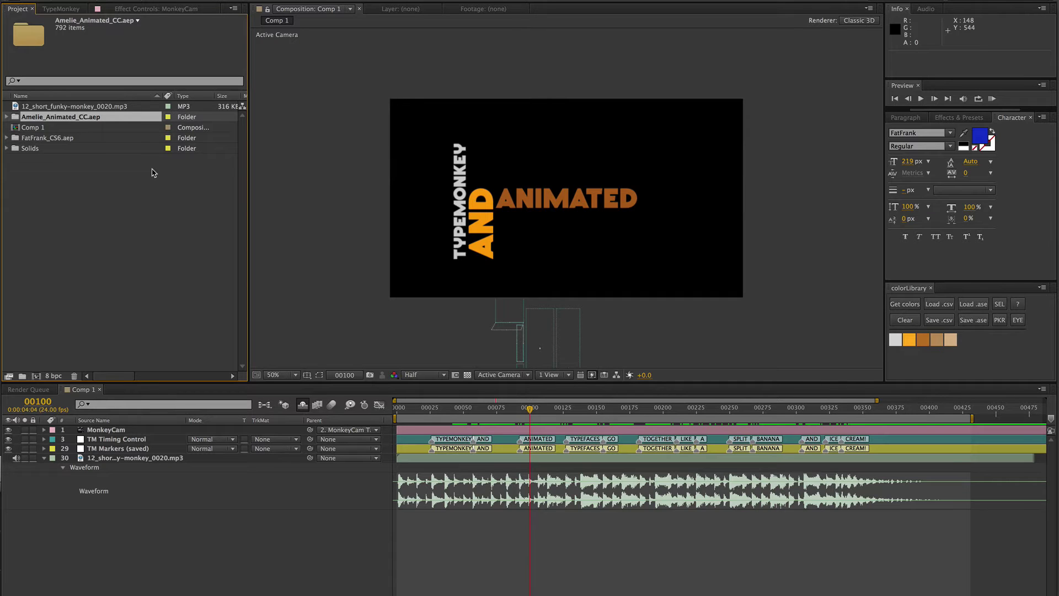
pyautogui.hotkey('ctrl', 'n')
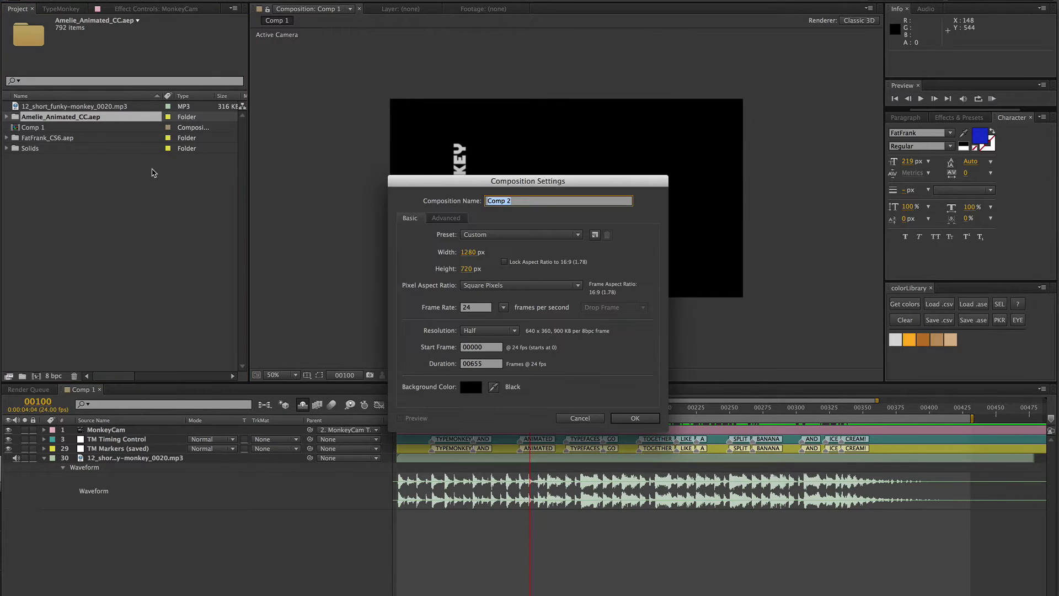
pyautogui.press('Escape')
pyautogui.click(77, 390)
pyautogui.hotkey('ctrl', 'k')
pyautogui.press('Escape')
# - Create a composition named ANIMATED and move it out of the Amelie_Animated_CC.aep folder to the project root
pyautogui.hotkey('ctrl', 'n')
pyautogui.write('ANIMATED')
pyautogui.click(634, 418)
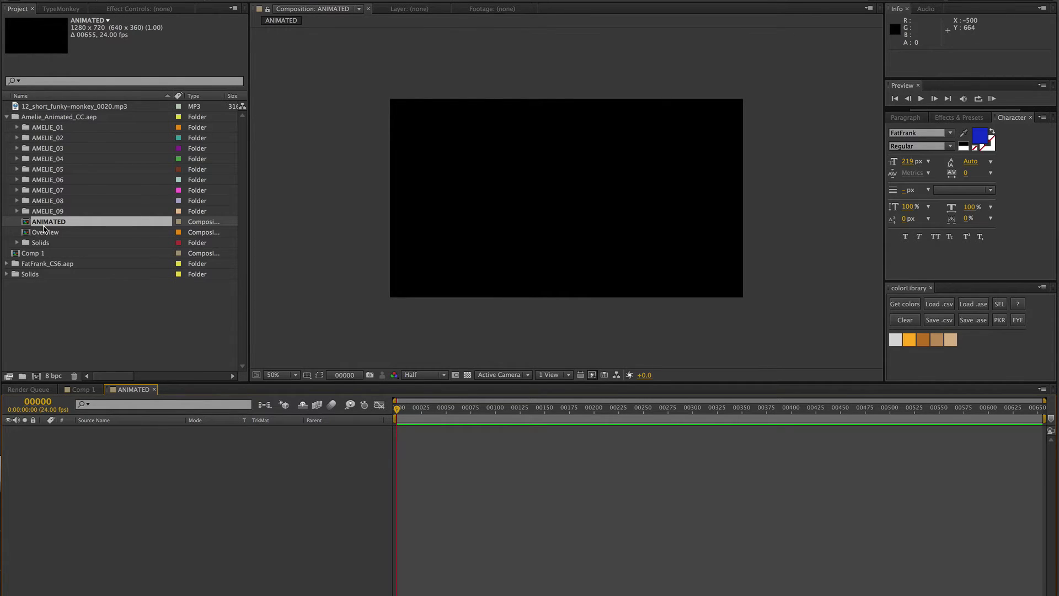
pyautogui.moveTo(48, 226); pyautogui.dragTo(52, 315)
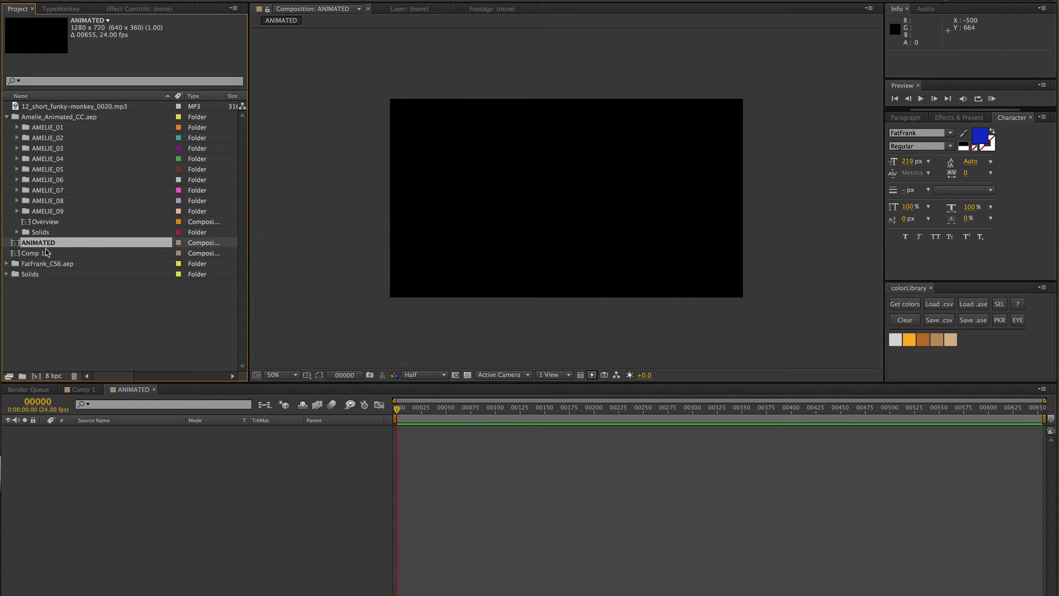
pyautogui.click(7, 117)
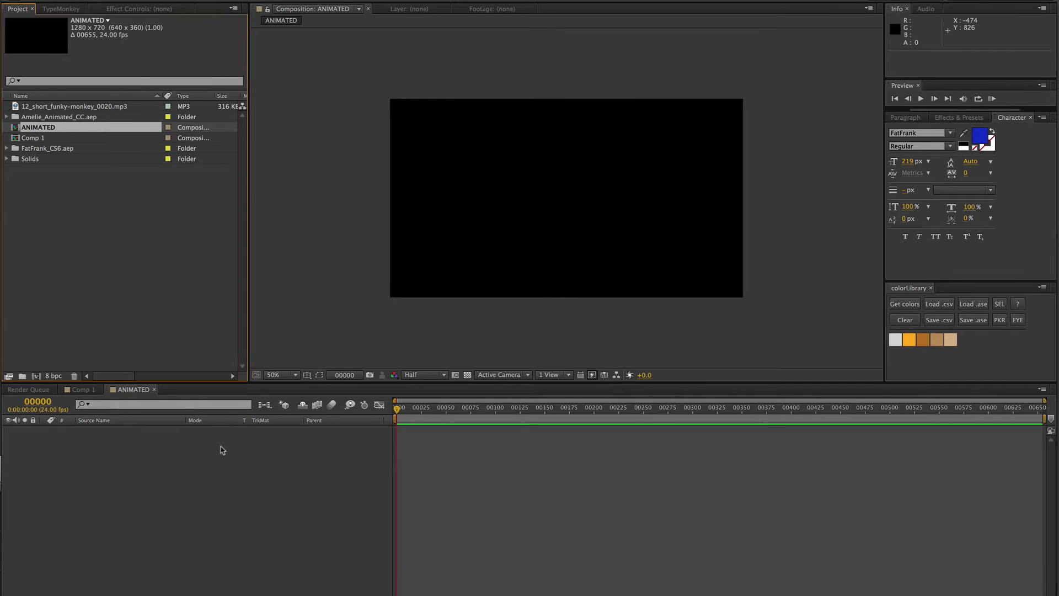
# - Set the Characteristic script's typeface folder to FAT FRANK 01 from the FatFrank_CS6.aep project folder
pyautogui.moveTo(977, 110); pyautogui.dragTo(1013, 111)
pyautogui.click(1005, 118)
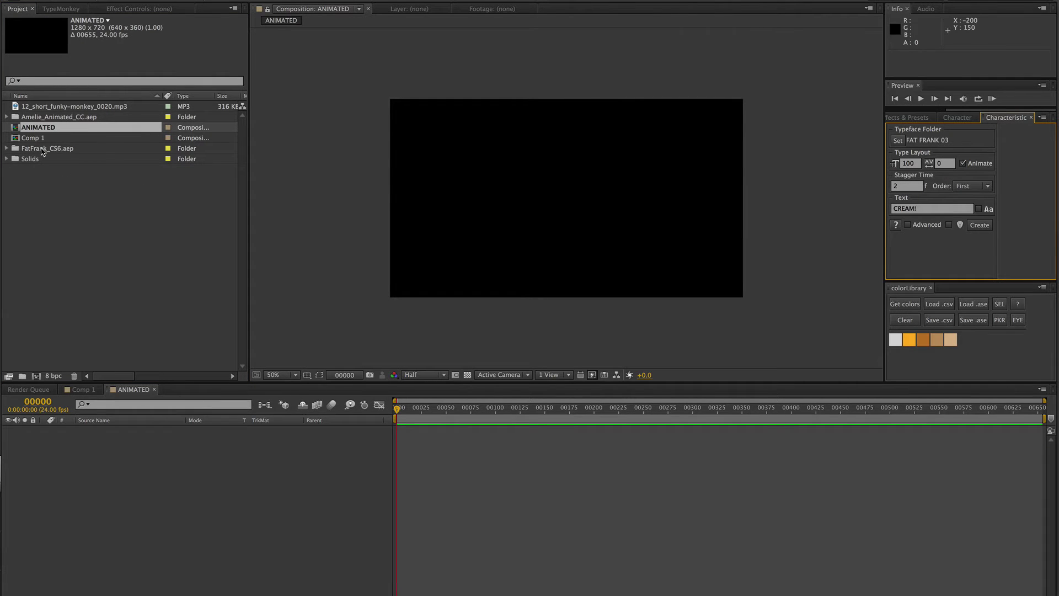
pyautogui.click(7, 148)
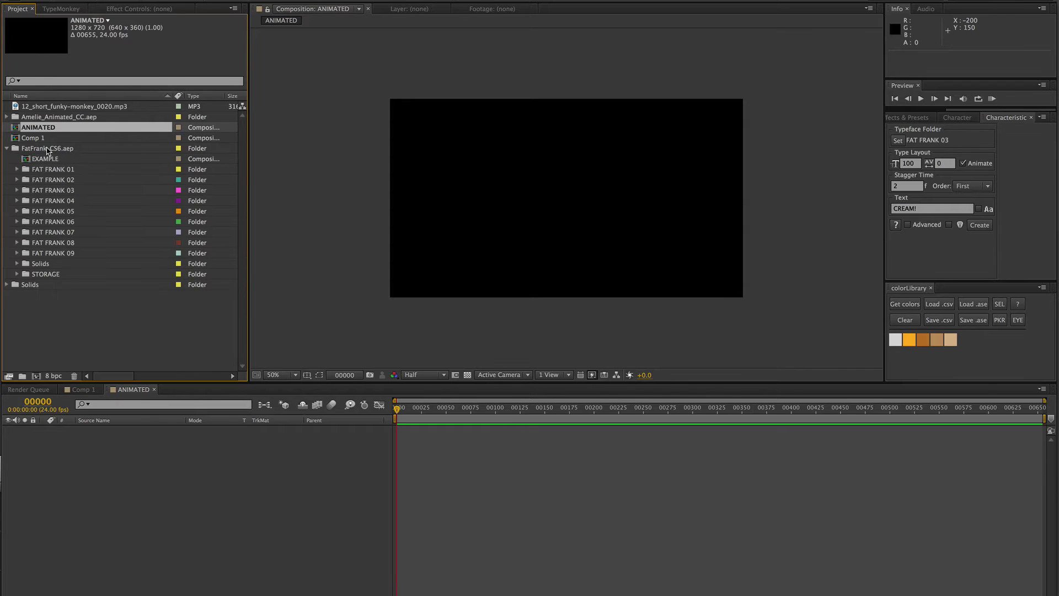
pyautogui.click(62, 172)
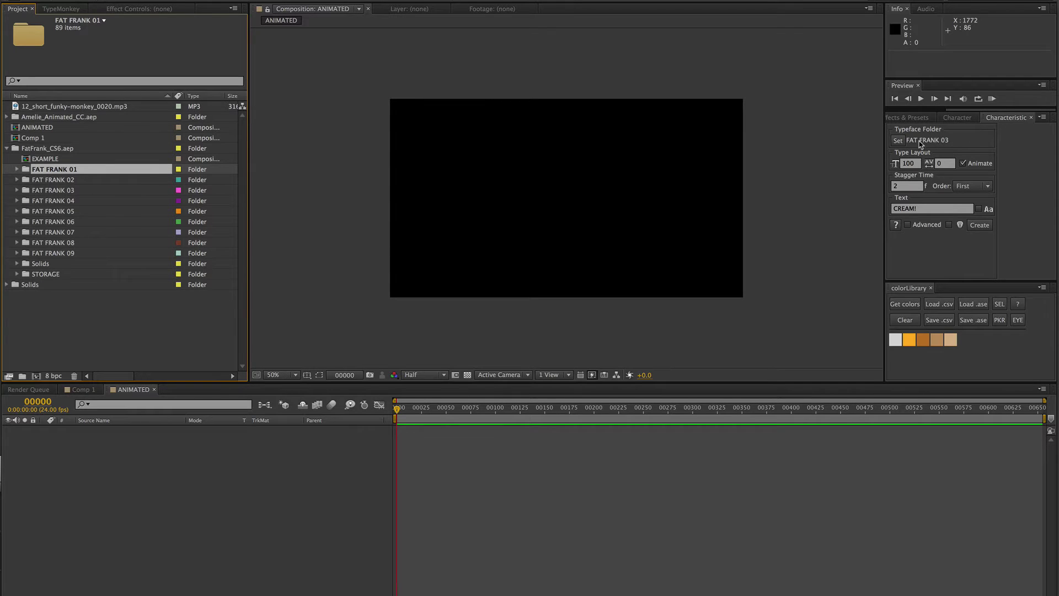
pyautogui.click(897, 141)
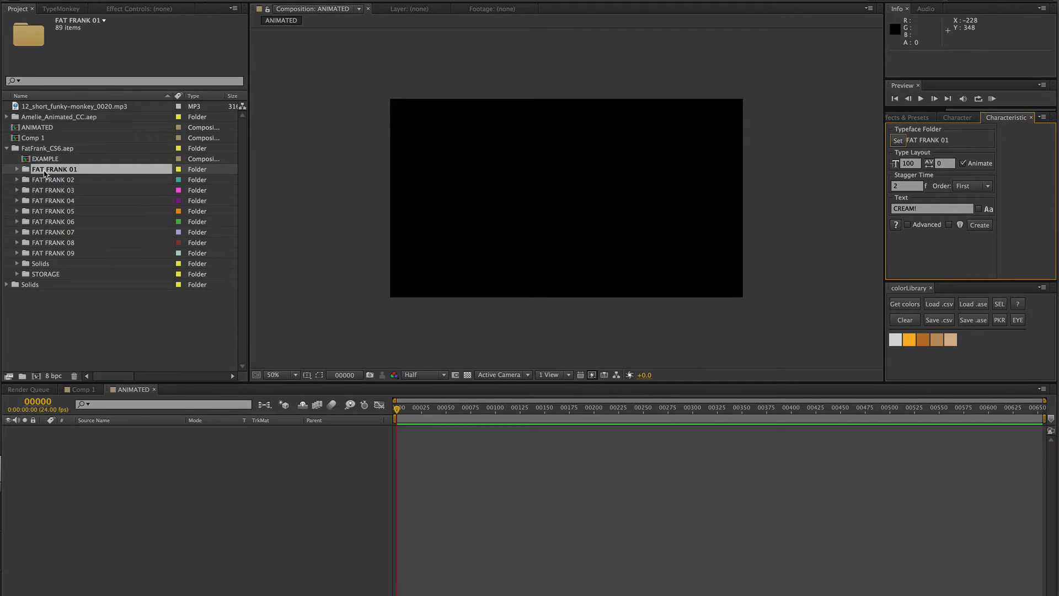
# - Open the FAT FRANK 01 Controller composition at frame 18 and widen its layer name column
pyautogui.click(17, 170)
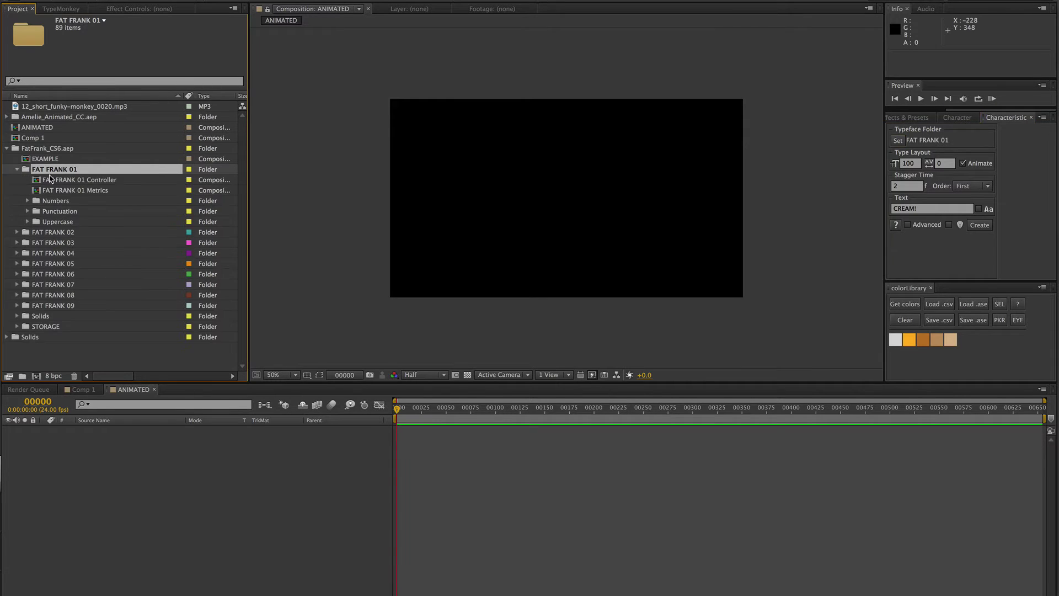
pyautogui.doubleClick(99, 182)
pyautogui.moveTo(308, 414); pyautogui.dragTo(353, 414)
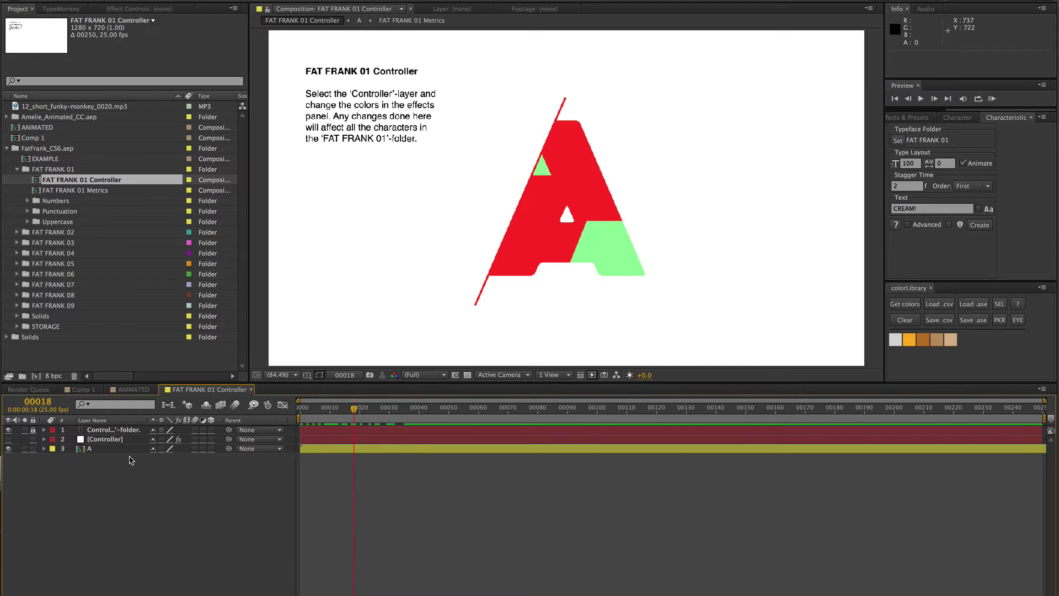
pyautogui.moveTo(148, 420); pyautogui.dragTo(193, 419)
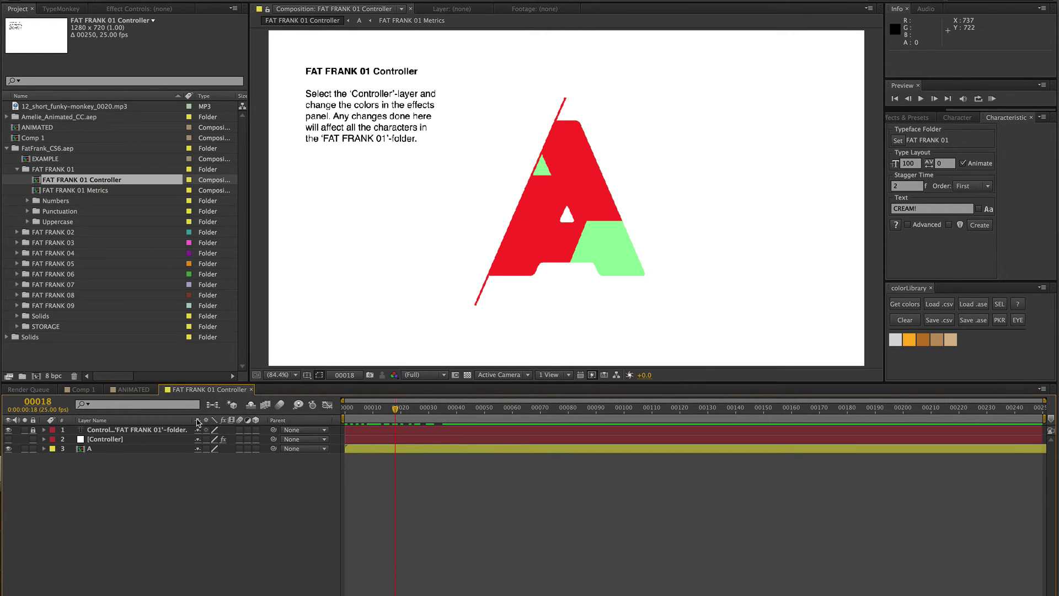
pyautogui.moveTo(189, 417); pyautogui.dragTo(203, 417)
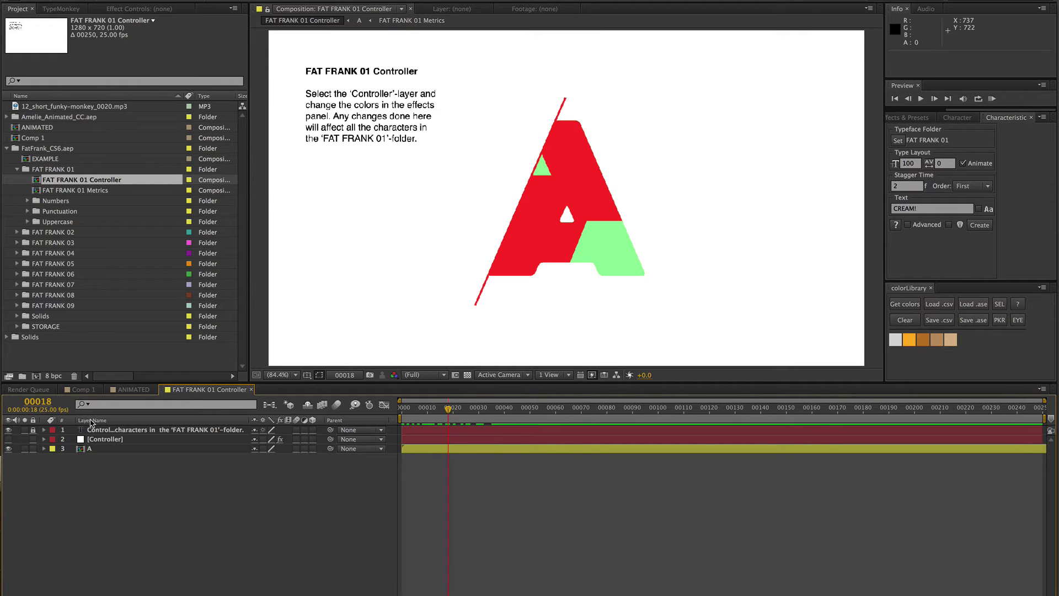
# - Set Color 1 of the Controller layer to the light grey swatch from the colorLibrary palette, checking it at frame 36
pyautogui.click(97, 441)
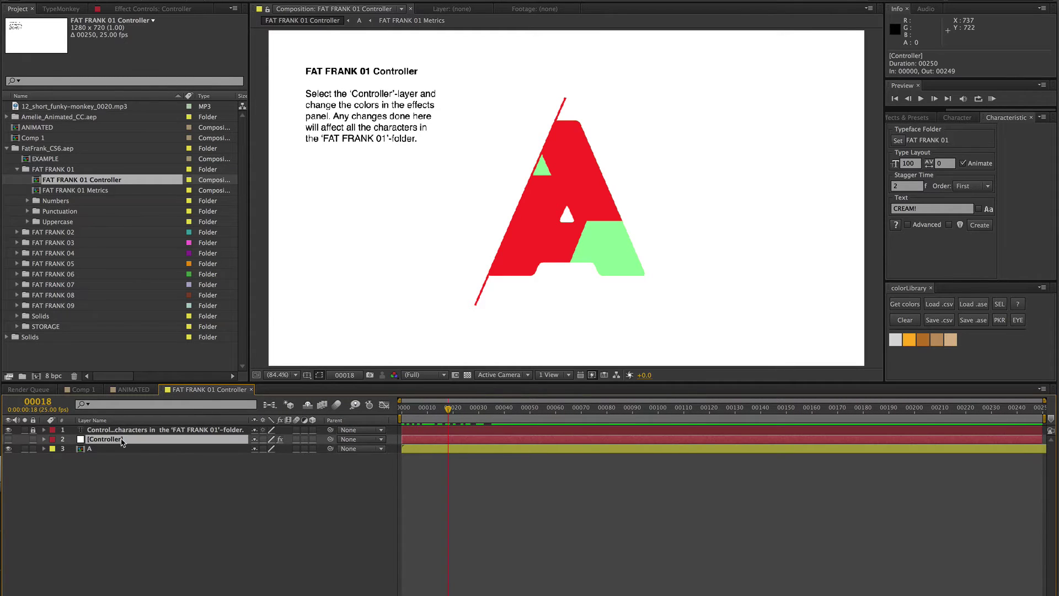
pyautogui.press('F3')
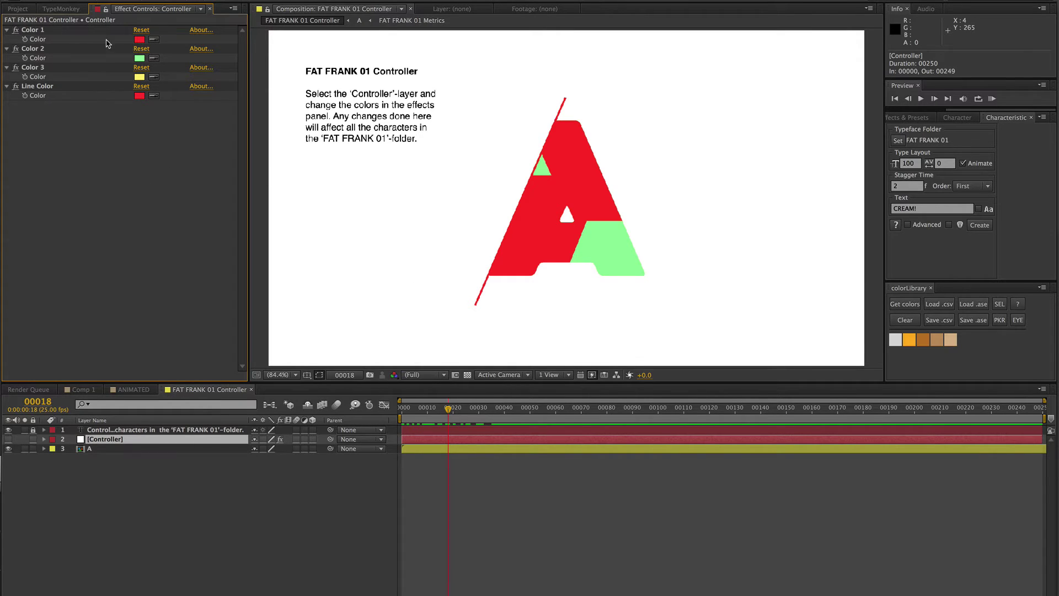
pyautogui.moveTo(448, 409); pyautogui.dragTo(492, 411)
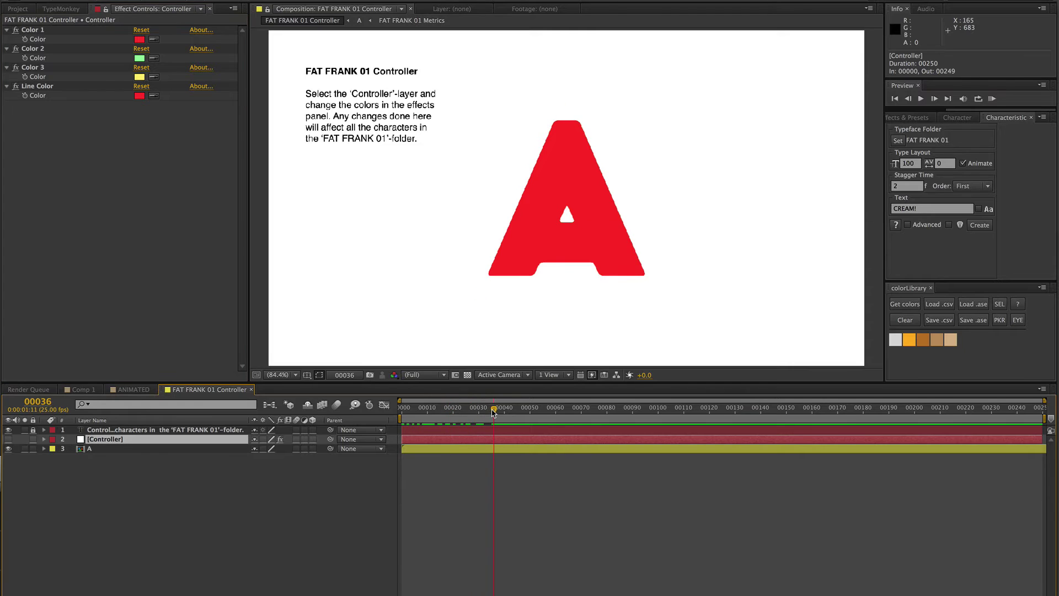
pyautogui.click(154, 39)
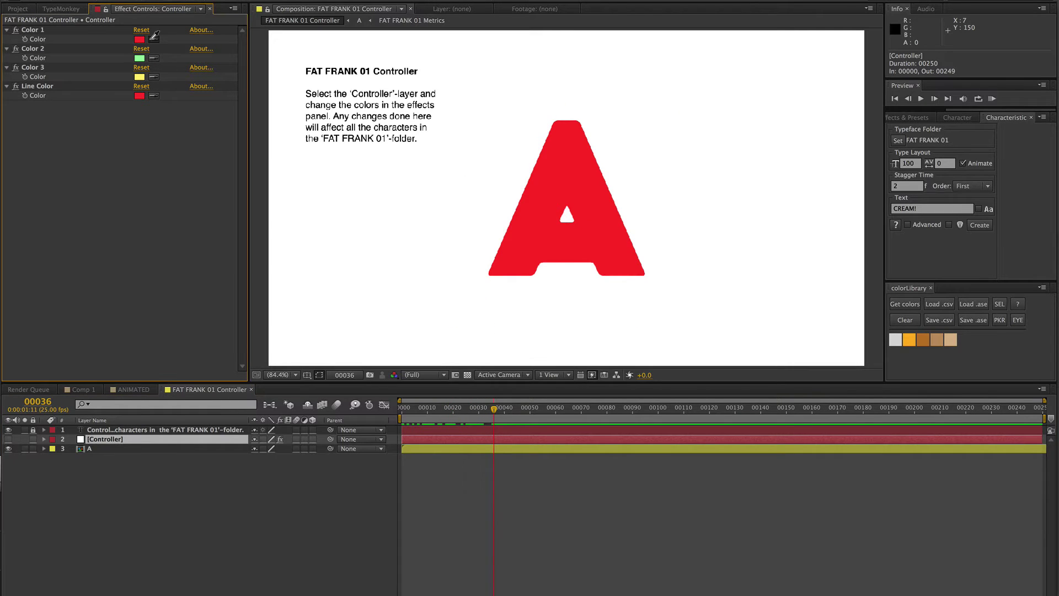
pyautogui.click(895, 340)
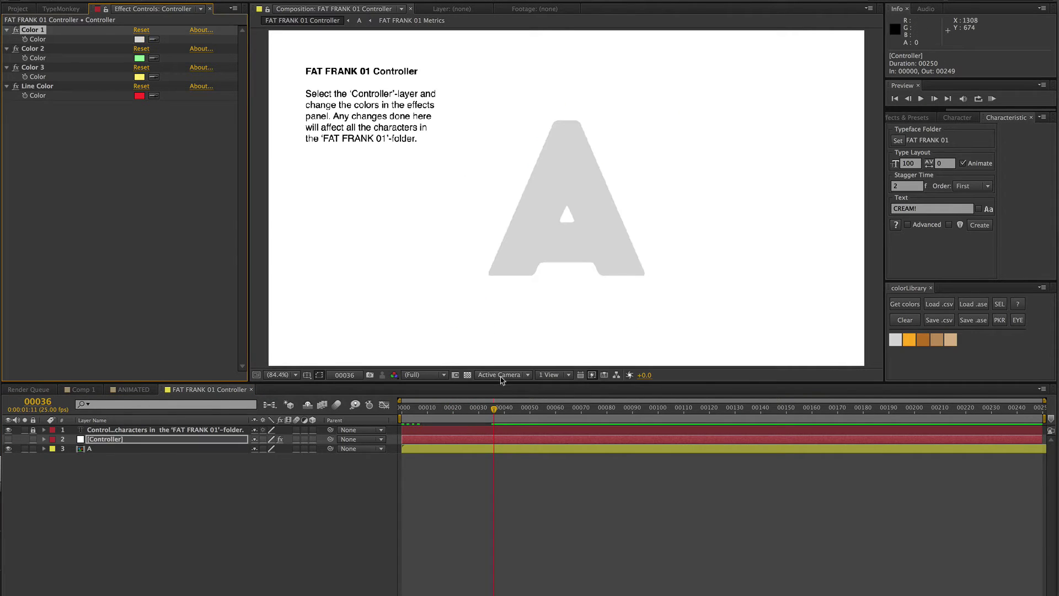
# - Set Color 3 of the Controller layer to the orange colorLibrary swatch and check it around frames 13 and 11
pyautogui.moveTo(495, 414); pyautogui.dragTo(435, 410)
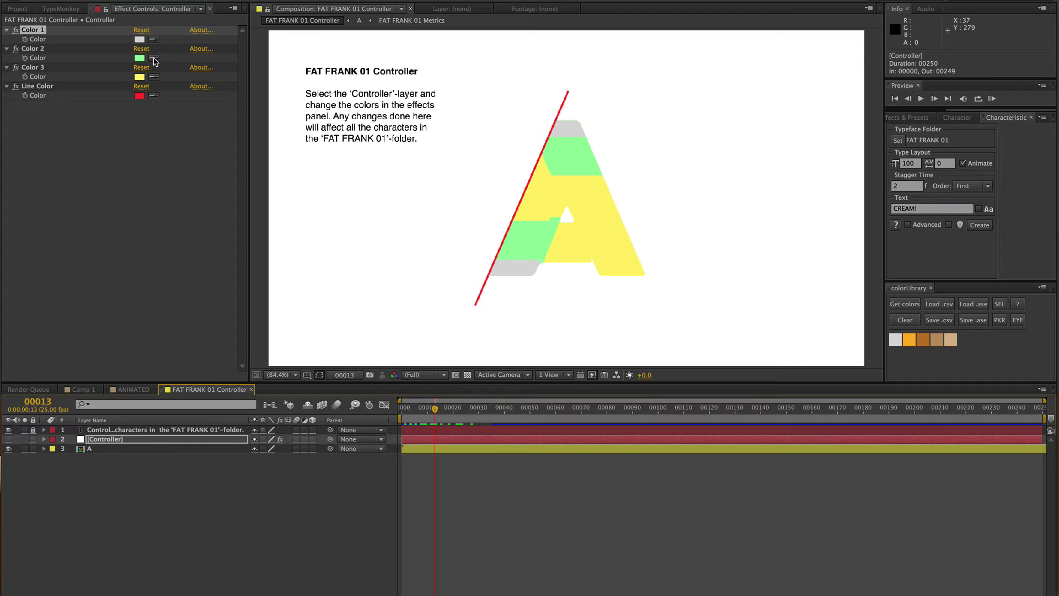
pyautogui.click(154, 77)
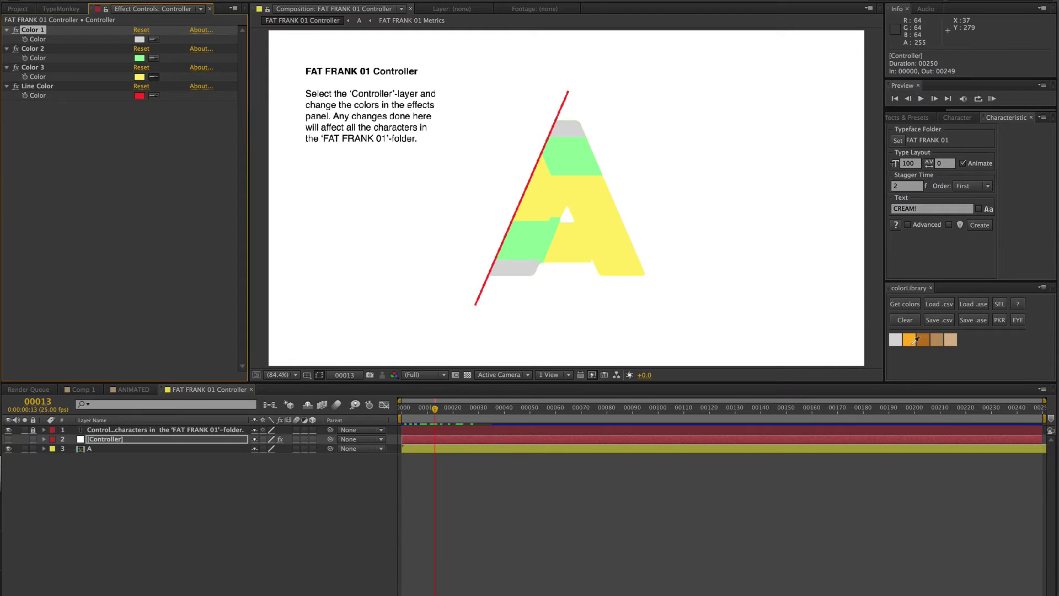
pyautogui.click(907, 340)
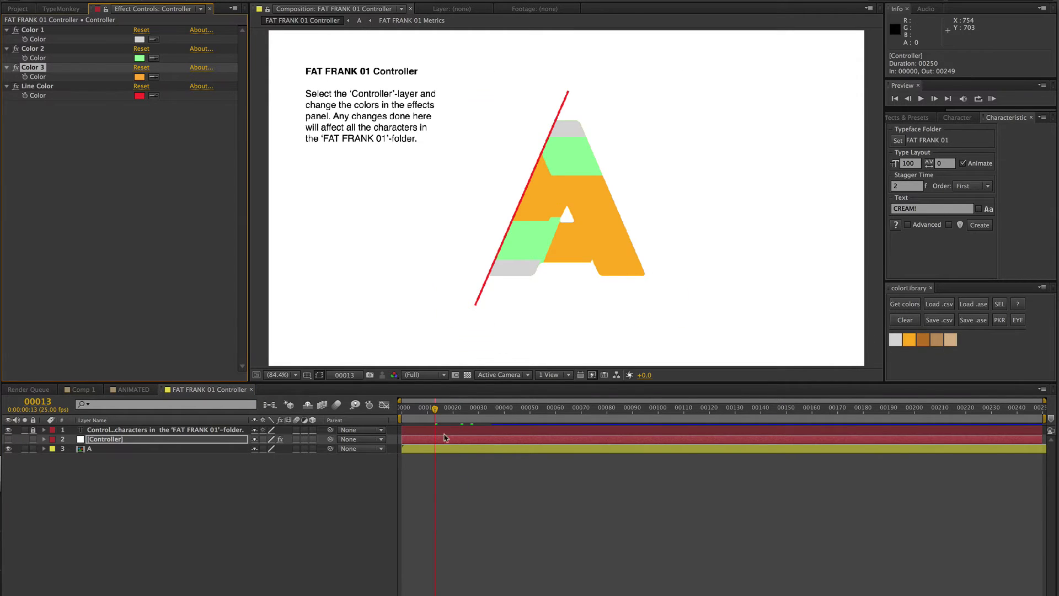
pyautogui.moveTo(437, 412)
pyautogui.mouseDown()
pyautogui.moveTo(540, 413)
pyautogui.moveTo(430, 411)
pyautogui.mouseUp()
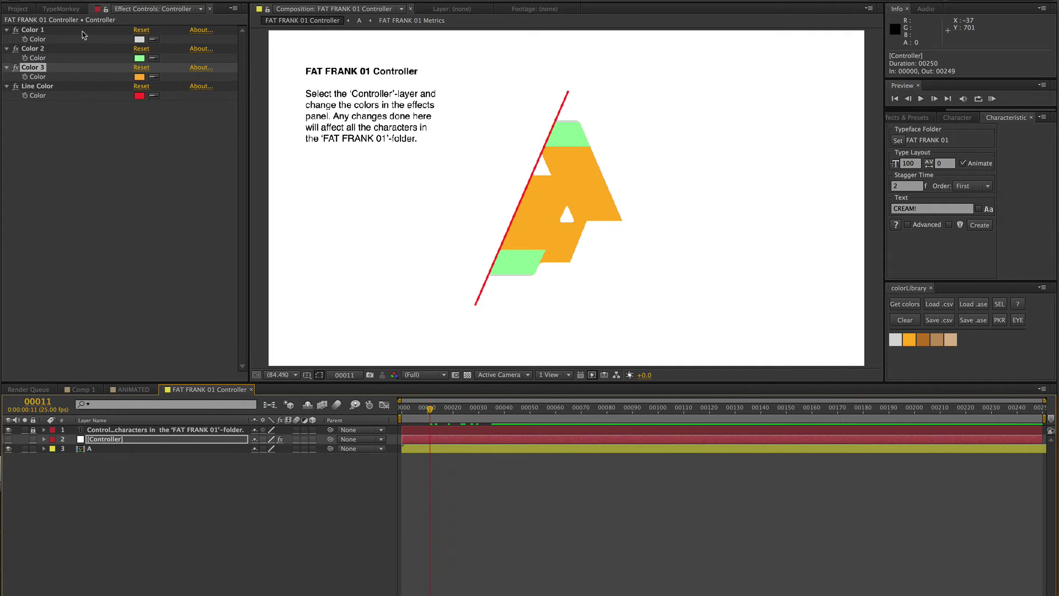
# - Look inside the FAT FRANK 02 project folder for its own Controller composition
pyautogui.click(20, 8)
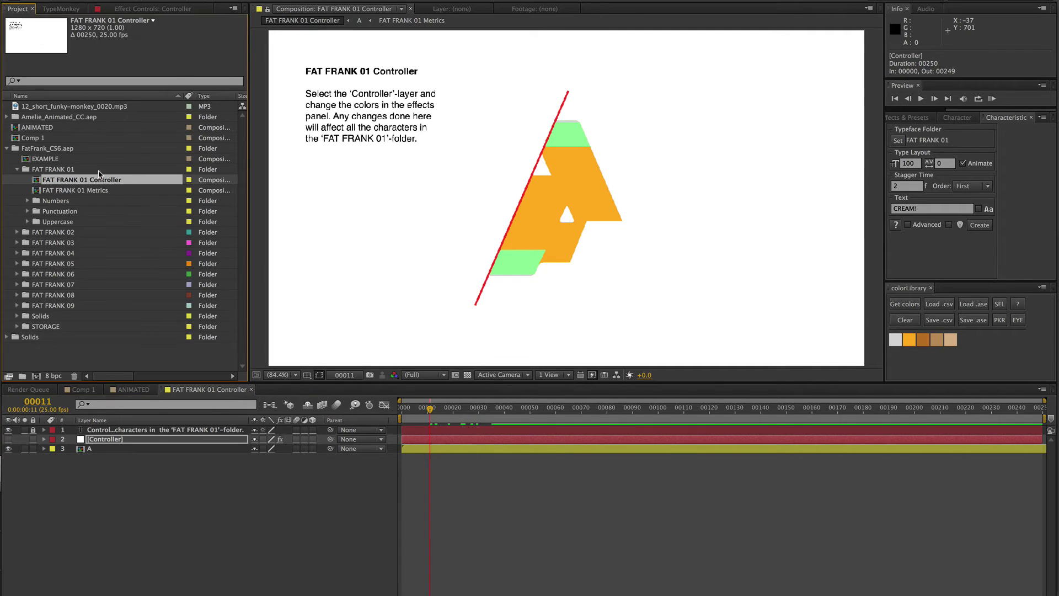
pyautogui.click(17, 232)
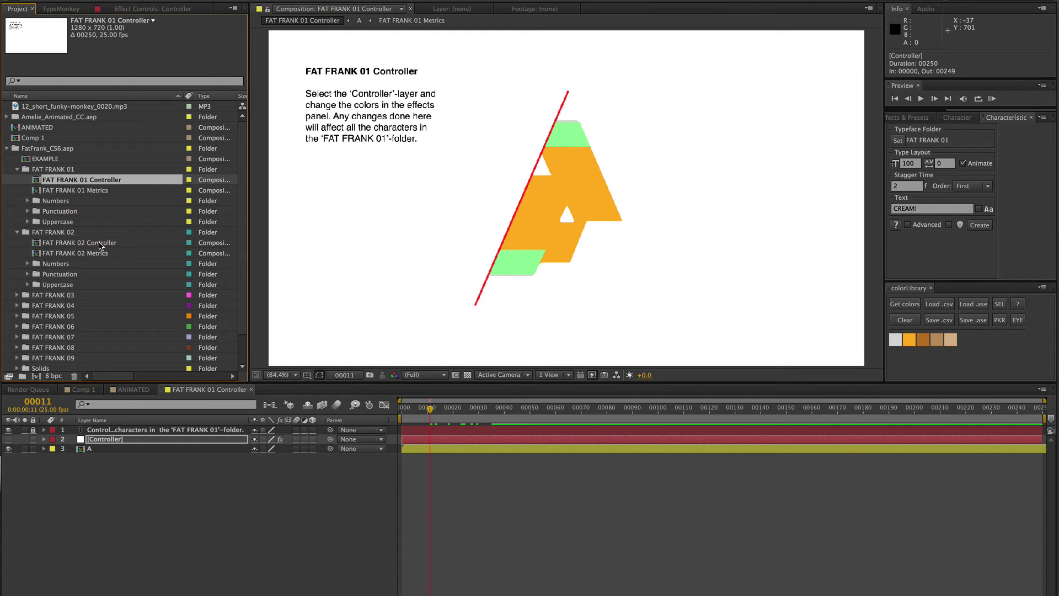
pyautogui.click(17, 232)
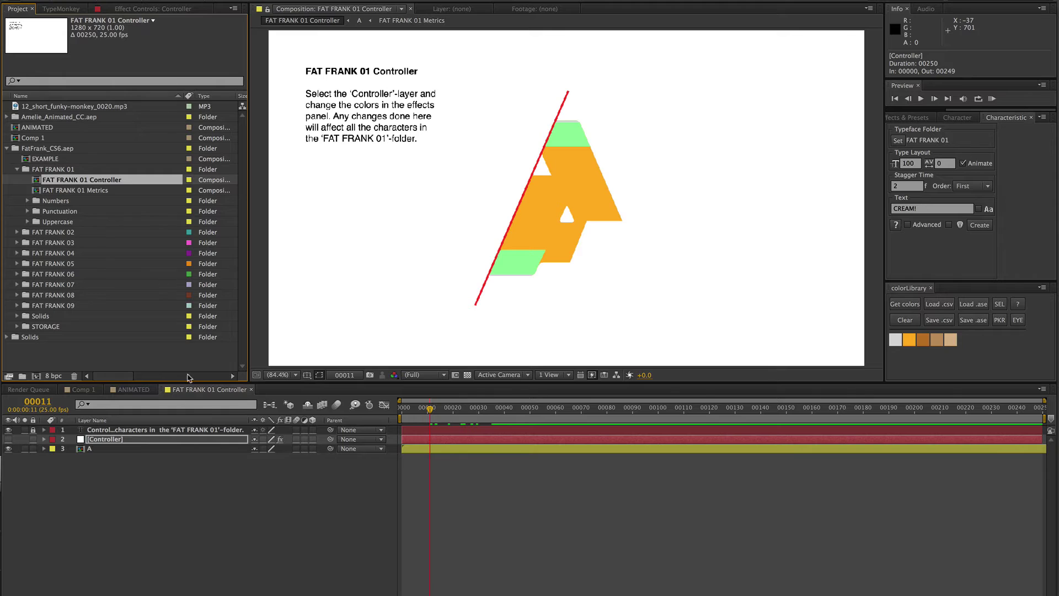
# - Close the Controller composition and create the word ANIMATED in the ANIMATED composition with Characteristic, with the Animate option off
pyautogui.click(251, 390)
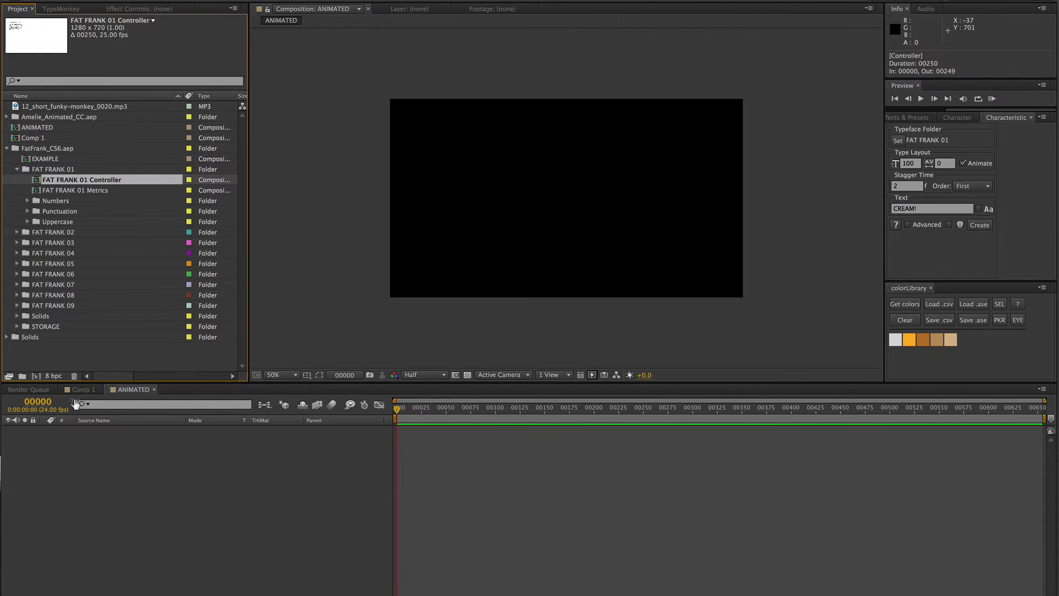
pyautogui.click(225, 494)
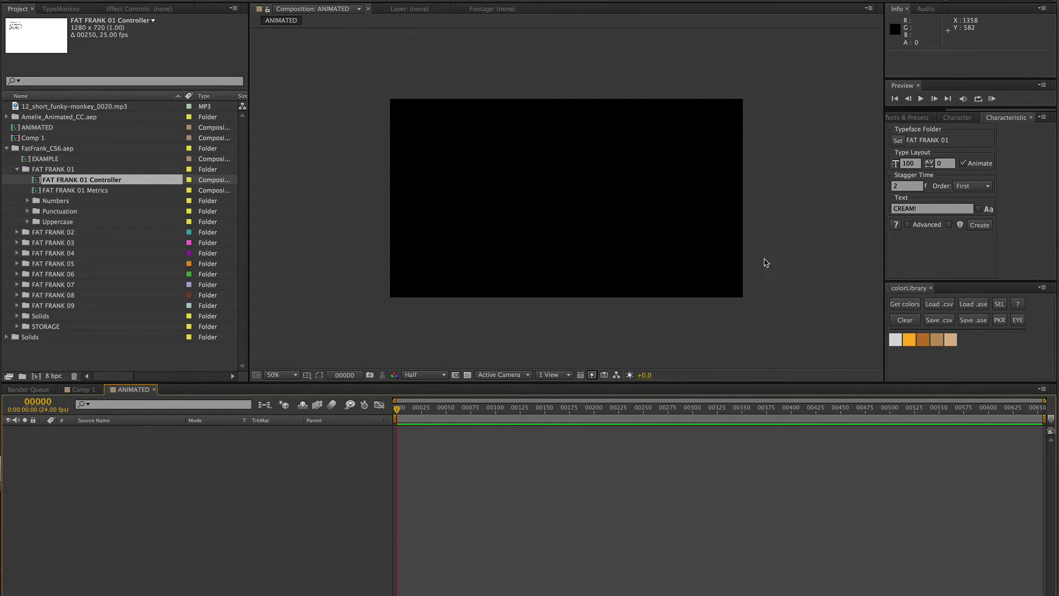
pyautogui.click(934, 208)
pyautogui.write('ANIMATED')
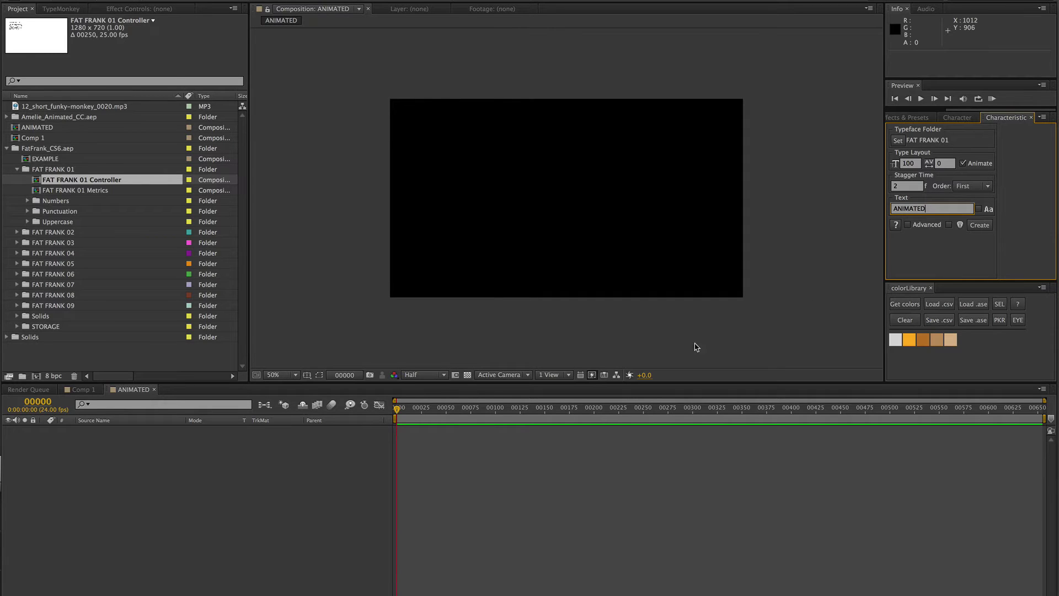
pyautogui.click(963, 165)
pyautogui.click(980, 225)
# - Preview the ANIMATED letter animation from the first frame and scrub on to frame 56
pyautogui.moveTo(397, 408)
pyautogui.mouseDown()
pyautogui.moveTo(442, 415)
pyautogui.moveTo(392, 415)
pyautogui.mouseUp()
pyautogui.press('space')
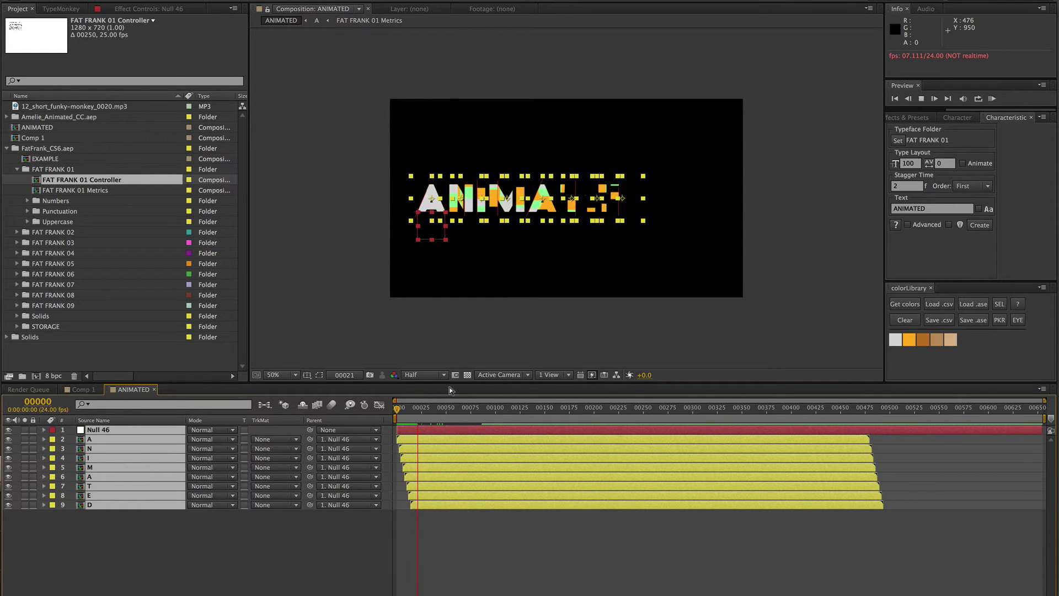
pyautogui.click(477, 536)
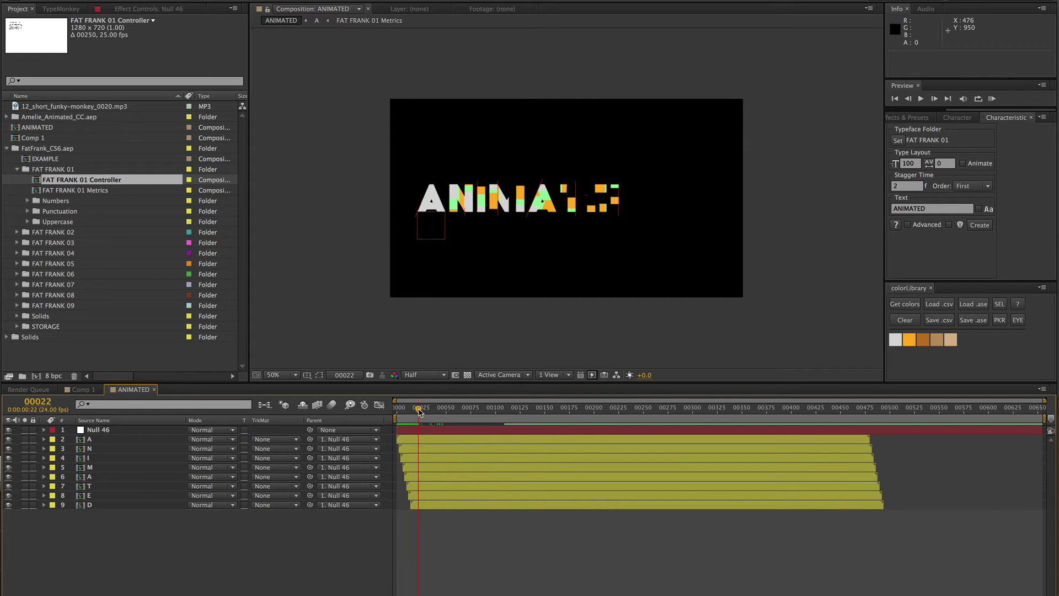
pyautogui.moveTo(419, 411); pyautogui.dragTo(453, 413)
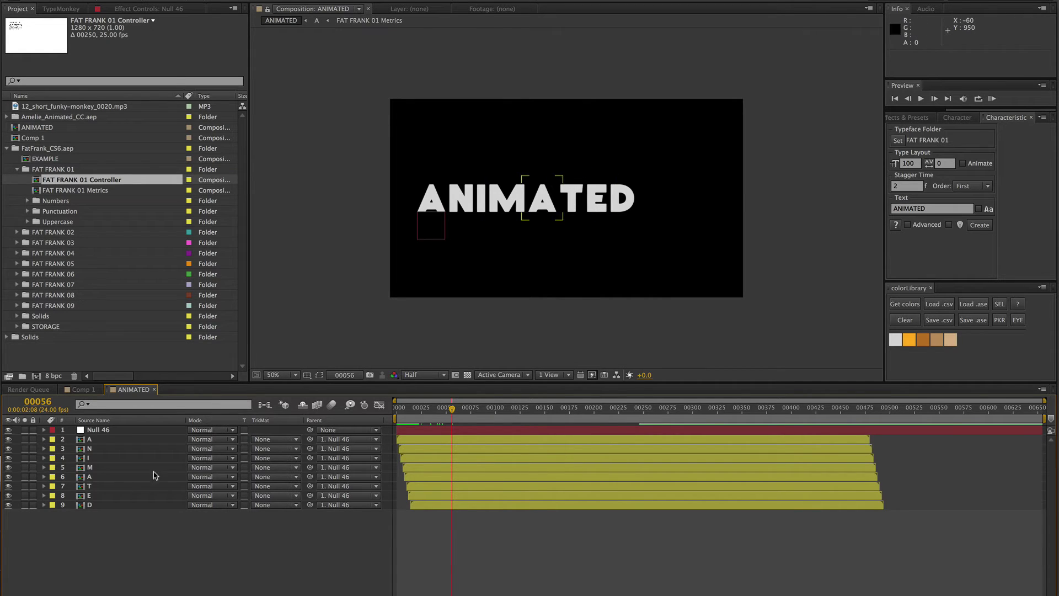
# - Tighten the kerning by shifting the T, E and D letter layers closer to the second A at frame 56
pyautogui.click(104, 487)
pyautogui.keyDown('shift'); pyautogui.click(104, 505); pyautogui.keyUp('shift')
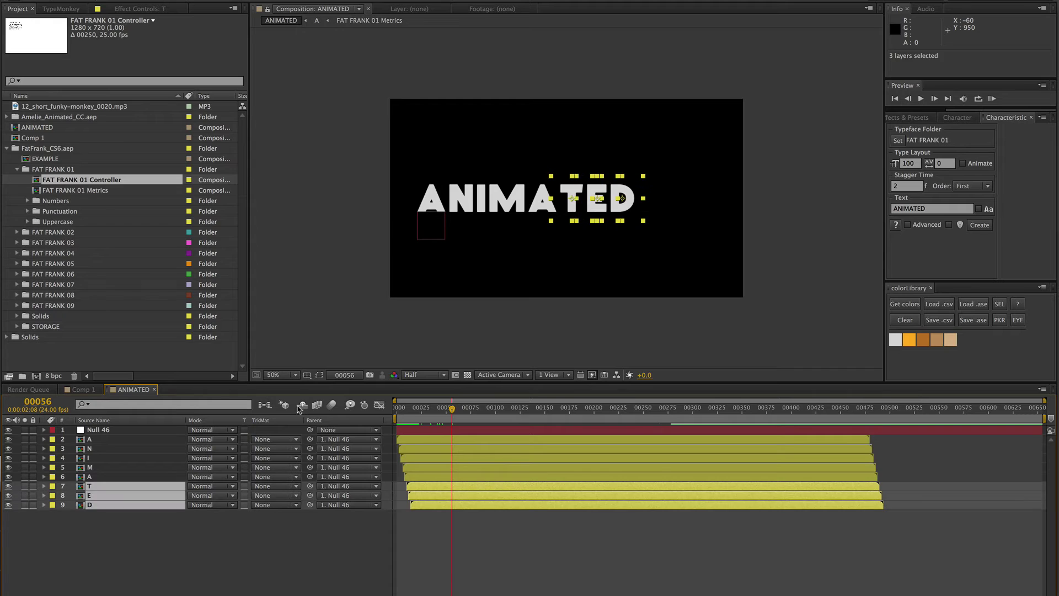
pyautogui.click(574, 203)
pyautogui.hotkey('shift', 'Left')
pyautogui.press('Right')
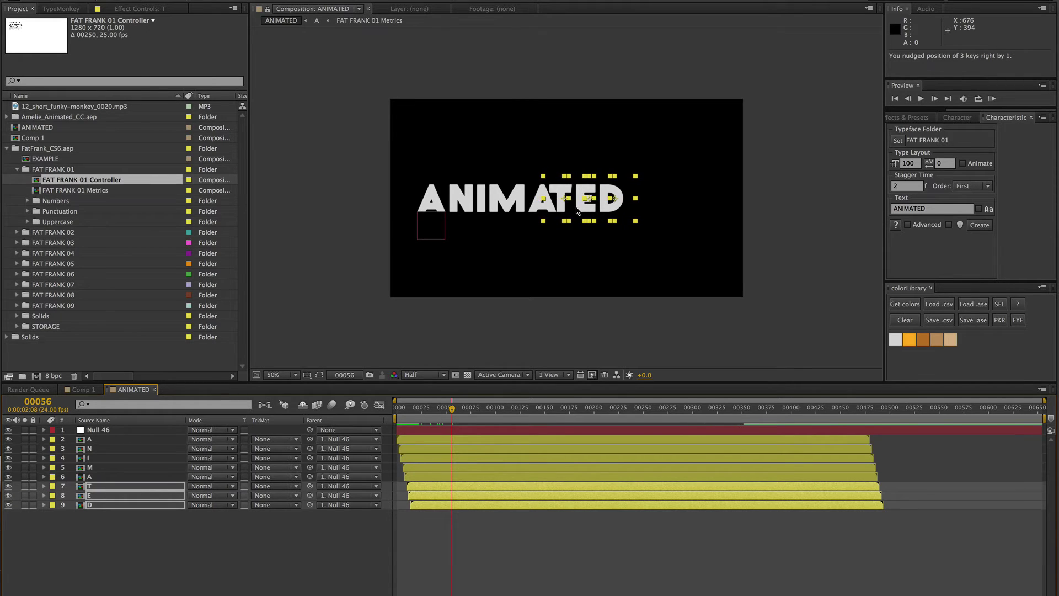
pyautogui.press('/')
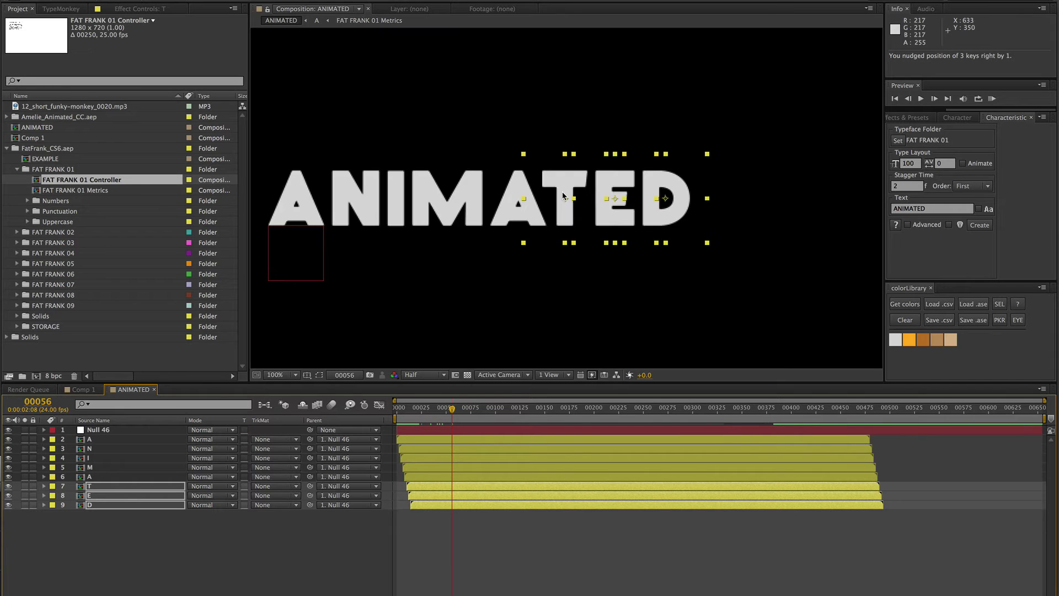
pyautogui.moveTo(562, 204); pyautogui.dragTo(566, 204)
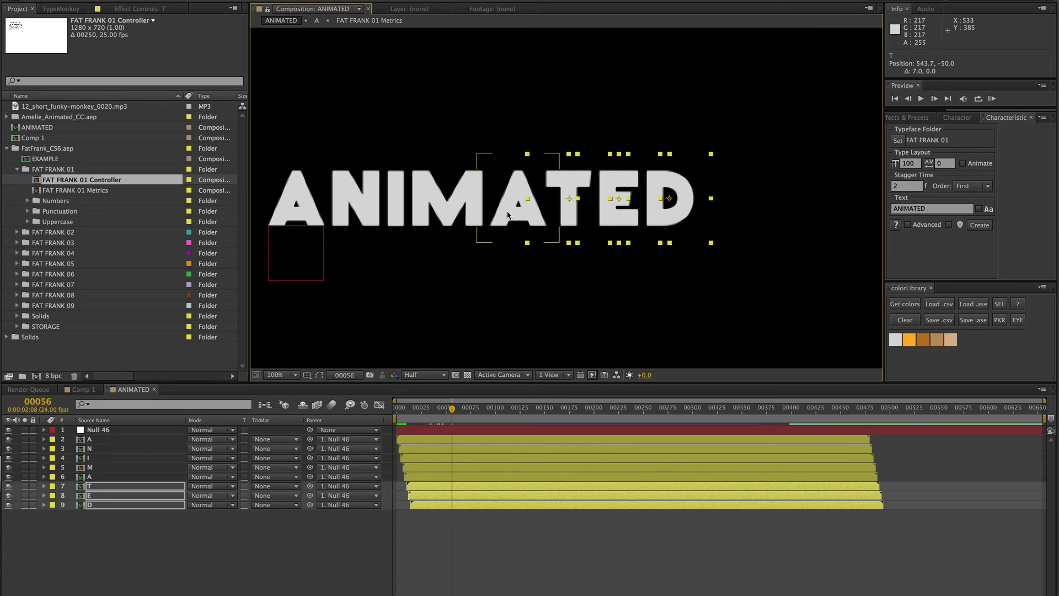
pyautogui.press('Left')
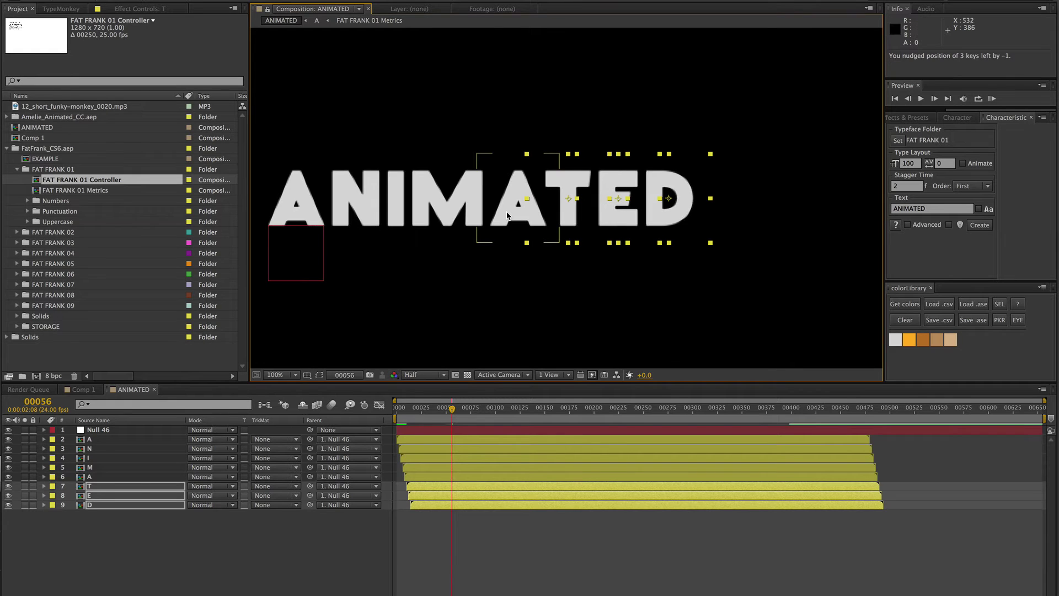
pyautogui.click(587, 565)
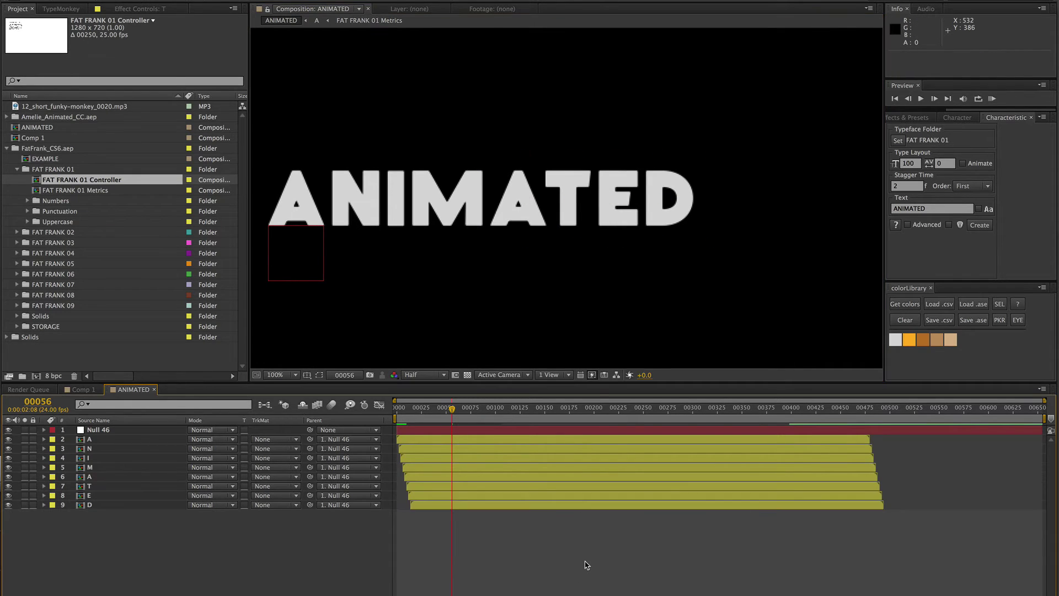
# - Show layer names instead of source names for the layers of the ANIMATED composition
pyautogui.press(',')
pyautogui.press(',')
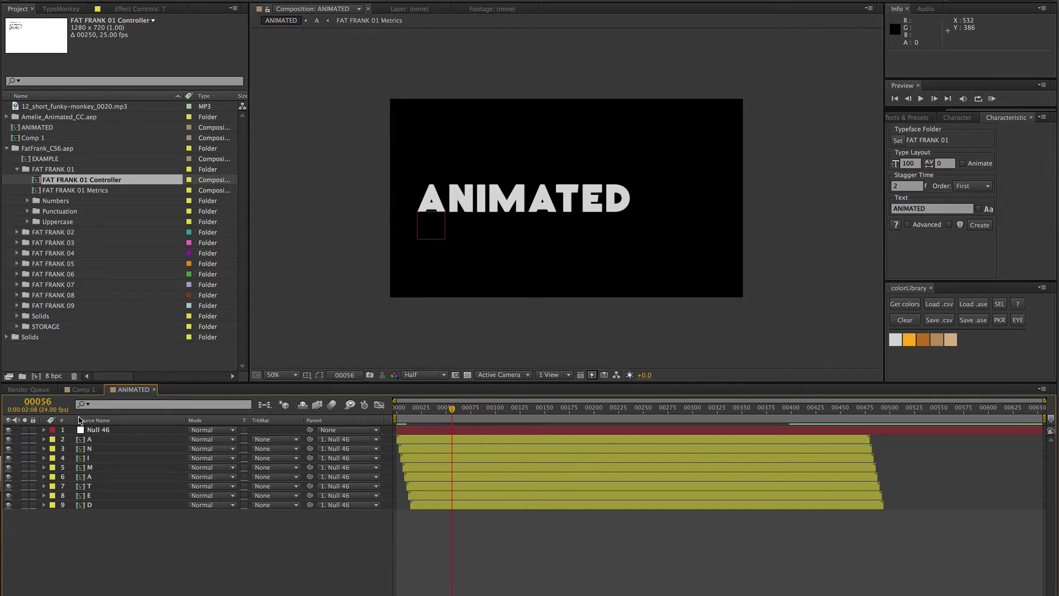
pyautogui.click(95, 422)
pyautogui.click(93, 421)
pyautogui.click(97, 421)
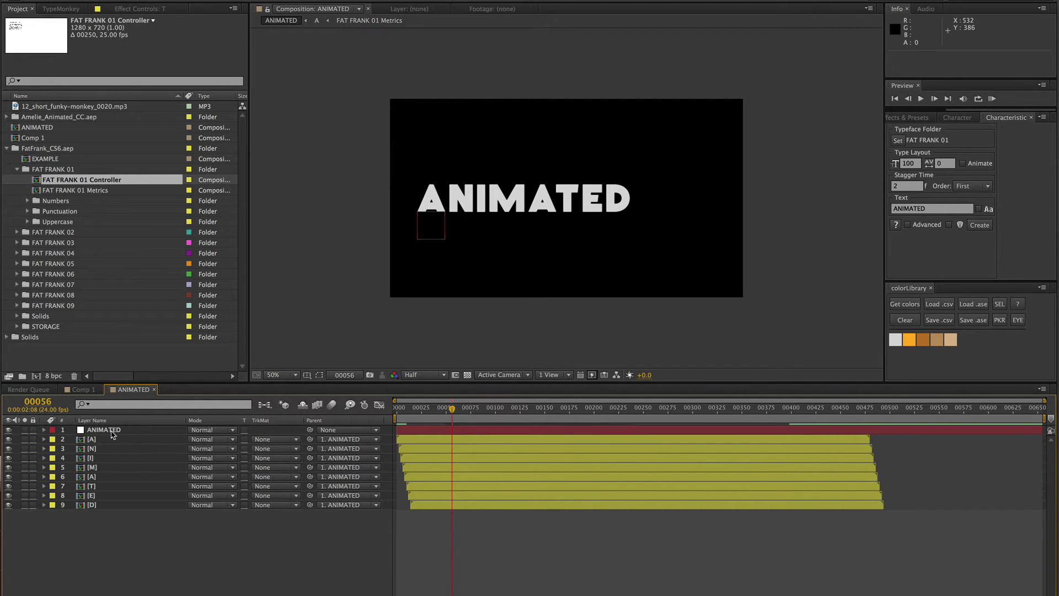
# - Scale the ANIMATED null to 158% and move it to 26, 424 so the word spans the frame, then check frame 30
pyautogui.click(100, 431)
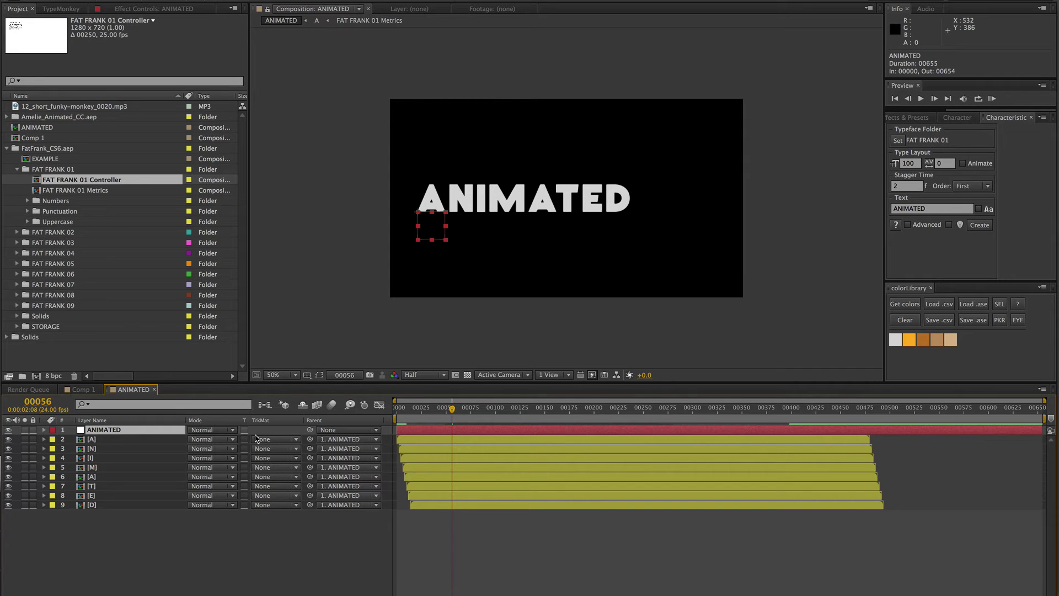
pyautogui.press('s')
pyautogui.moveTo(203, 437); pyautogui.dragTo(229, 431)
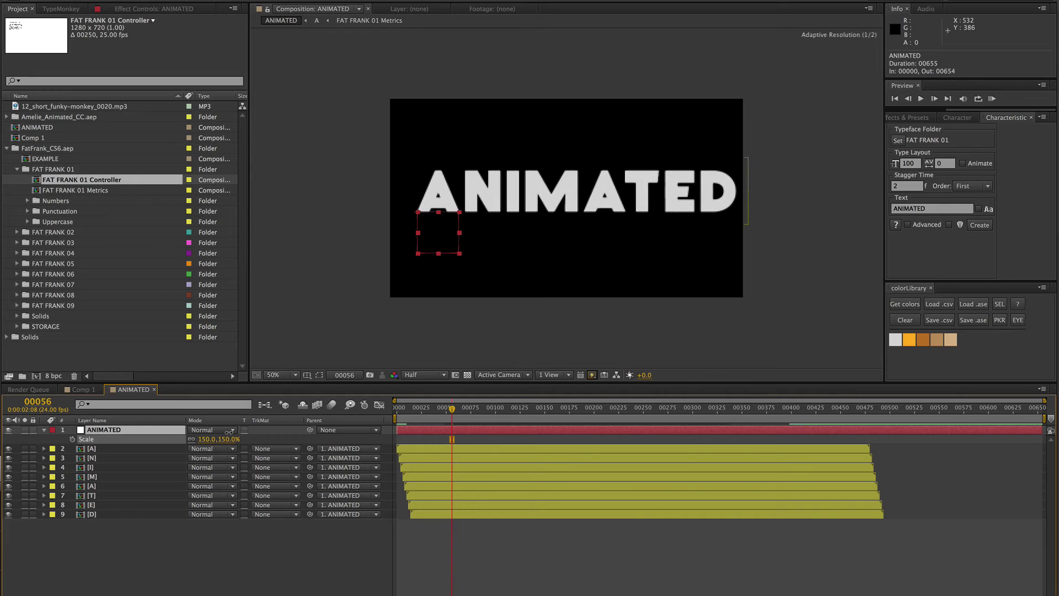
pyautogui.moveTo(436, 233); pyautogui.dragTo(416, 236)
pyautogui.moveTo(204, 439); pyautogui.dragTo(556, 215)
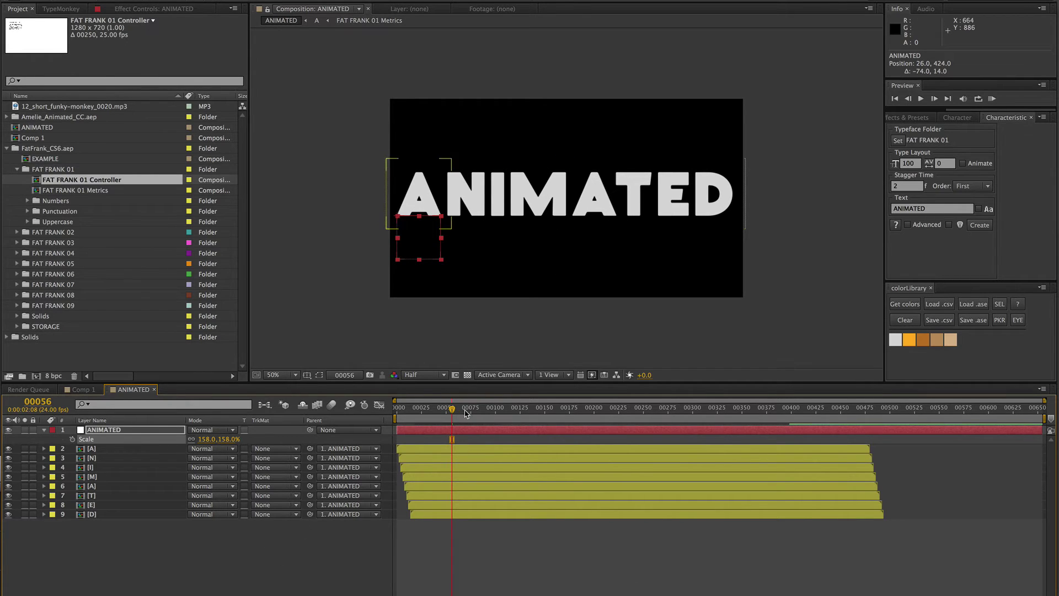
pyautogui.moveTo(443, 411)
pyautogui.mouseDown()
pyautogui.moveTo(402, 415)
pyautogui.moveTo(427, 414)
pyautogui.mouseUp()
pyautogui.press('F3')
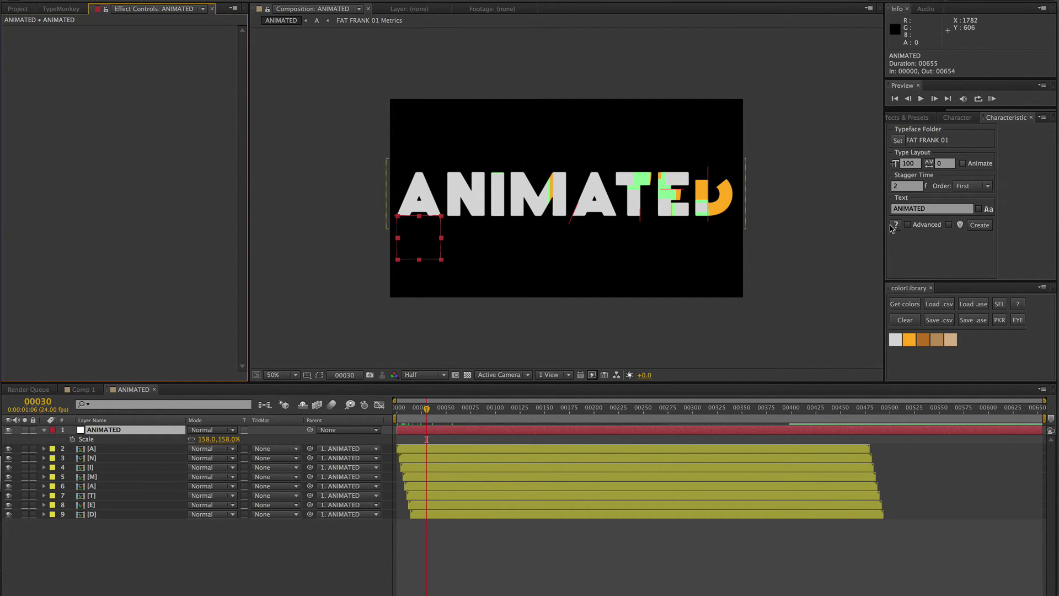
# - Reveal the shy layers in Comp 1, collapse the TOGETHER layer and select the ANIMATED (ctrl) layer
pyautogui.click(80, 390)
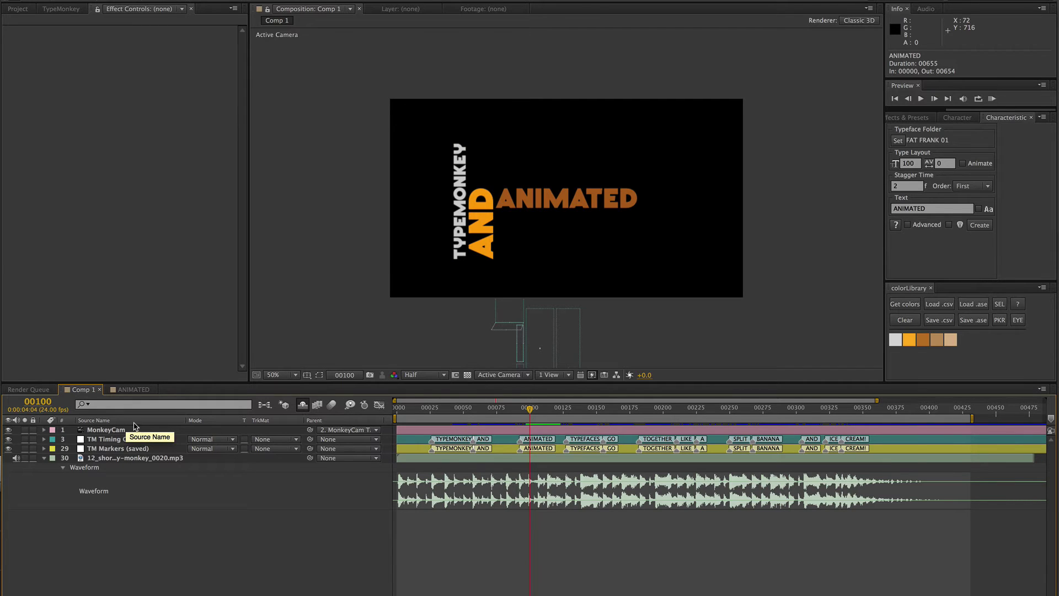
pyautogui.click(302, 407)
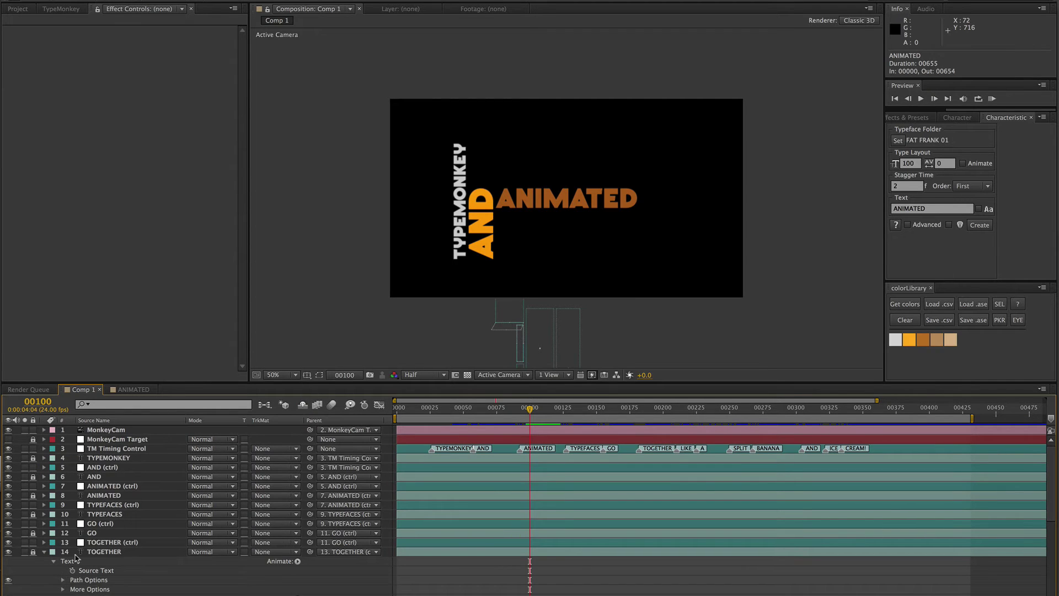
pyautogui.click(43, 552)
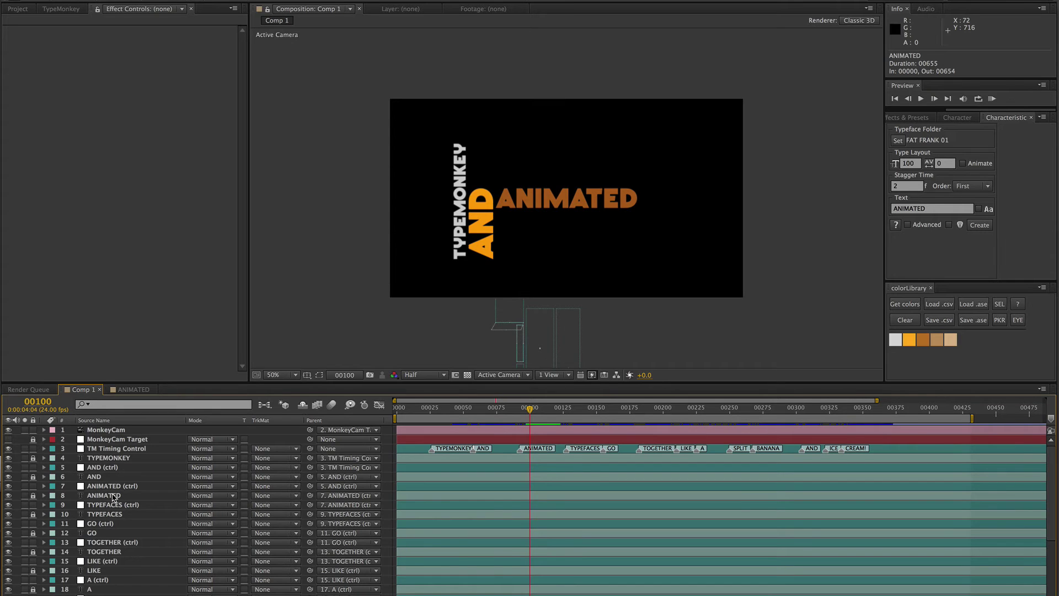
pyautogui.click(33, 495)
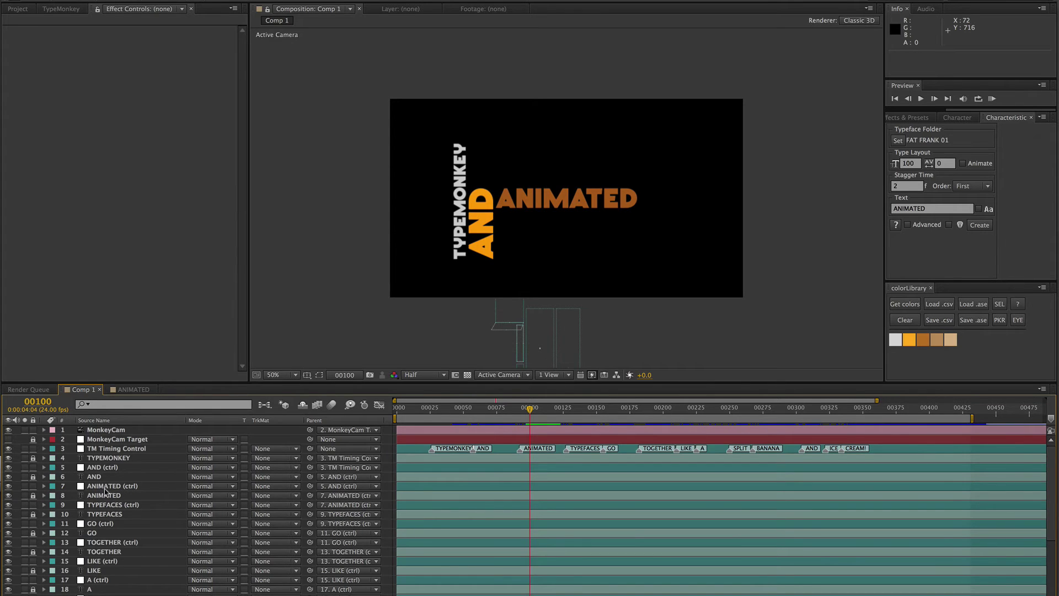
pyautogui.click(92, 486)
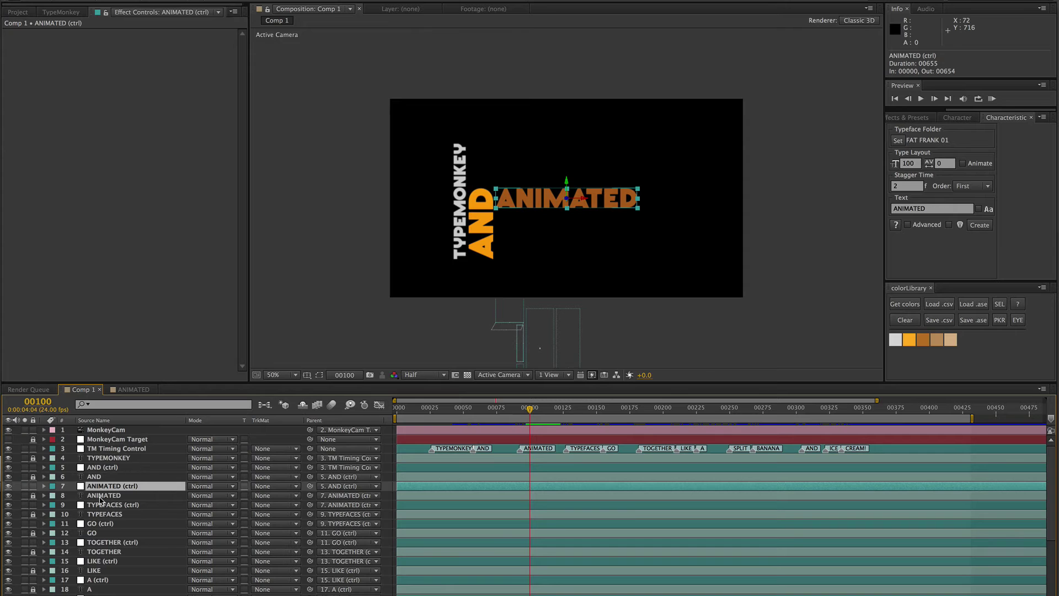
# - Collapse the FatFrank_CS6.aep folder and add the ANIMATED composition to Comp 1 directly below the ANIMATED (ctrl) layer
pyautogui.click(18, 12)
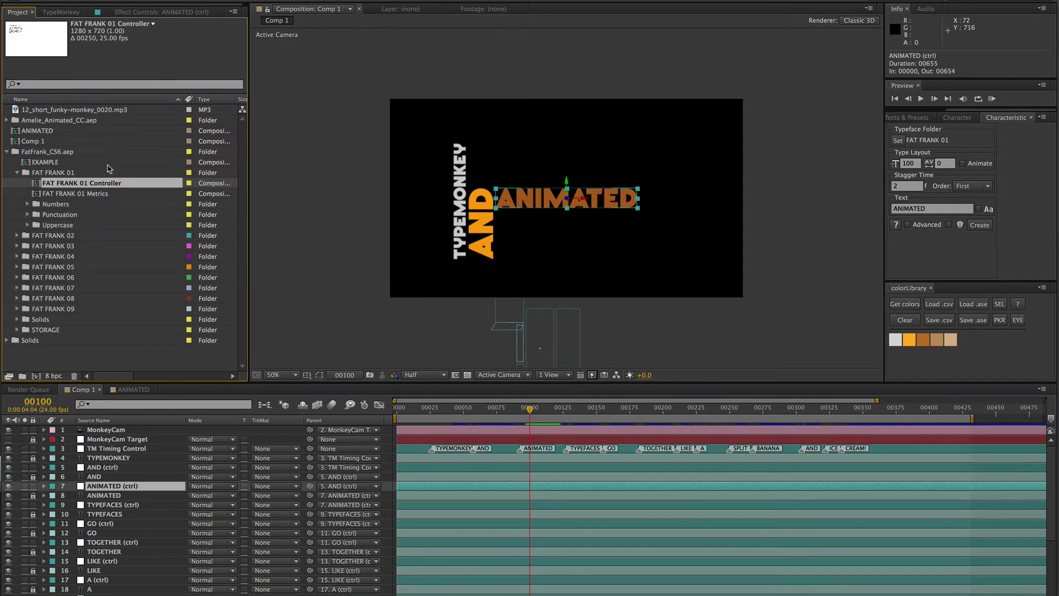
pyautogui.click(7, 152)
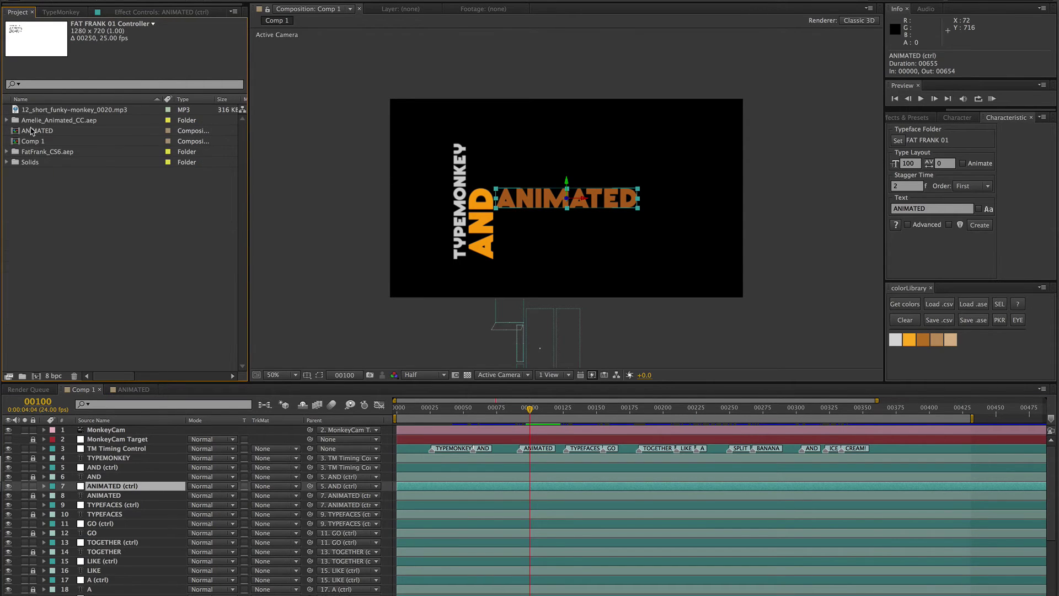
pyautogui.click(53, 132)
pyautogui.moveTo(39, 133); pyautogui.dragTo(110, 491)
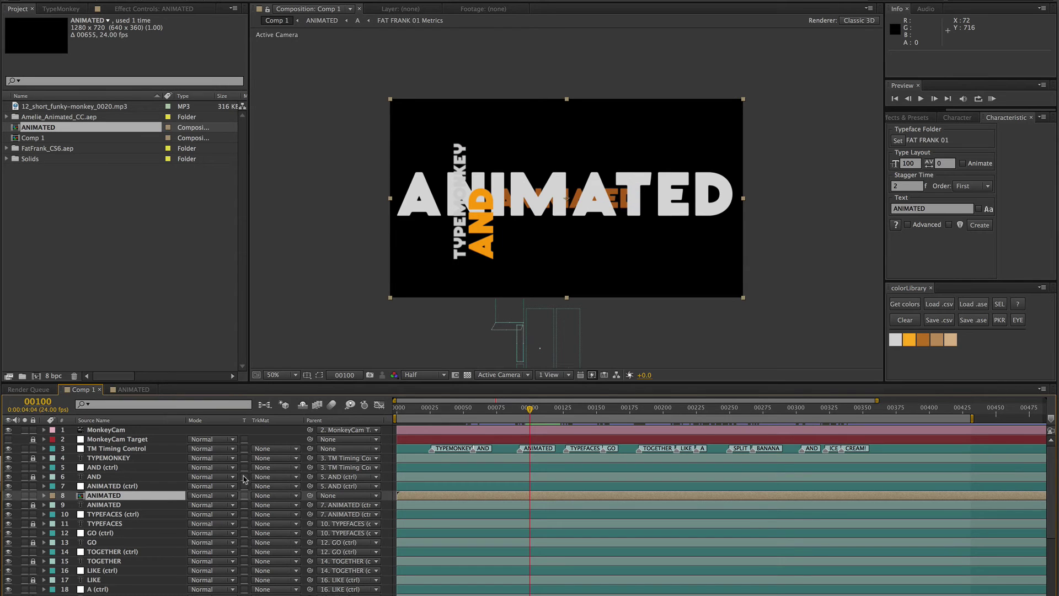
# - Make the ANIMATED composition layer 3D and parent it to ANIMATED (ctrl)
pyautogui.press('F4')
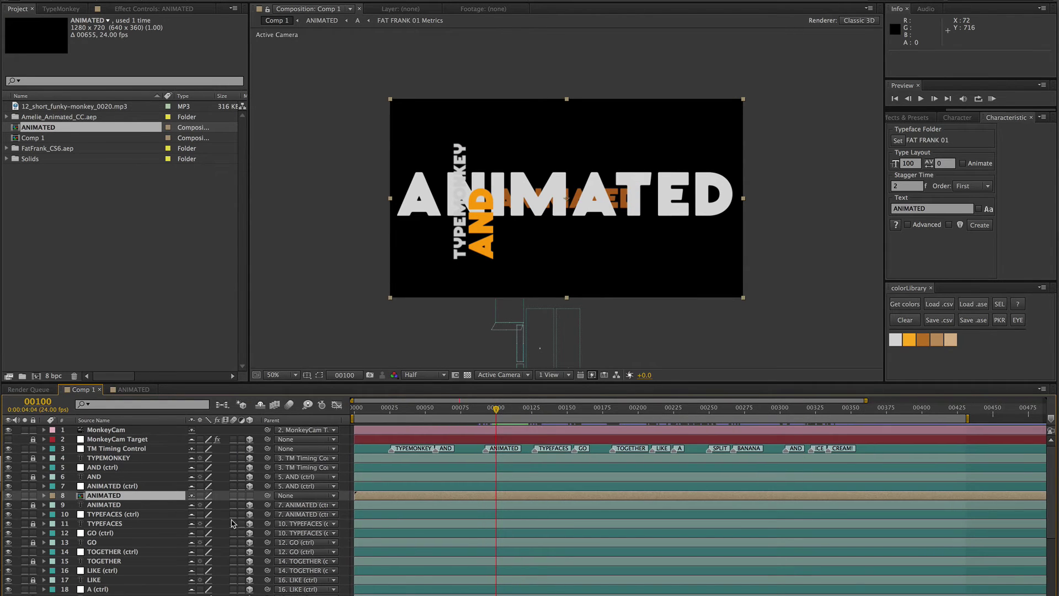
pyautogui.click(250, 495)
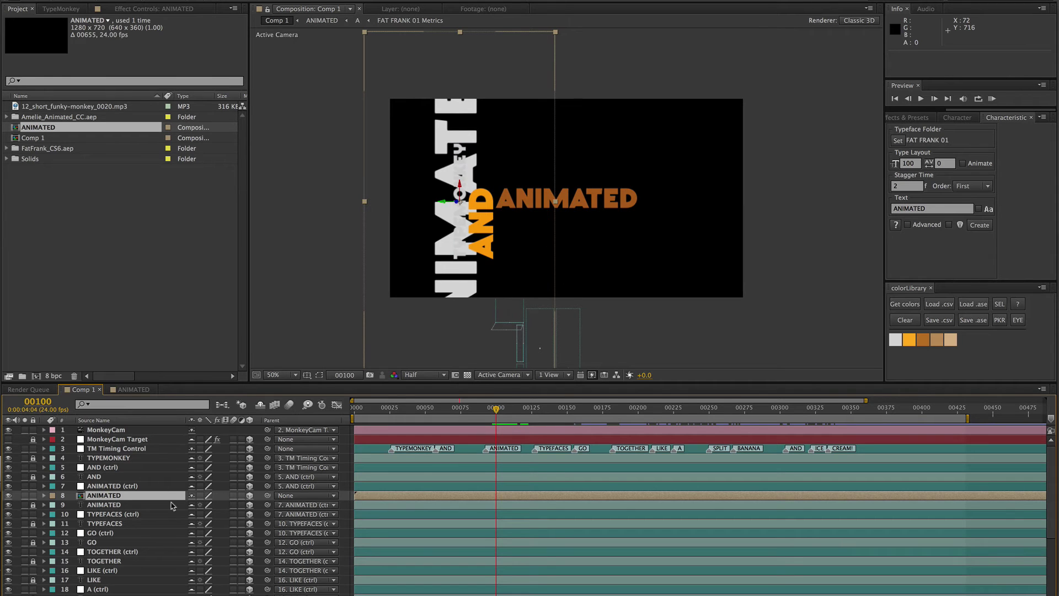
pyautogui.moveTo(266, 495); pyautogui.dragTo(112, 488)
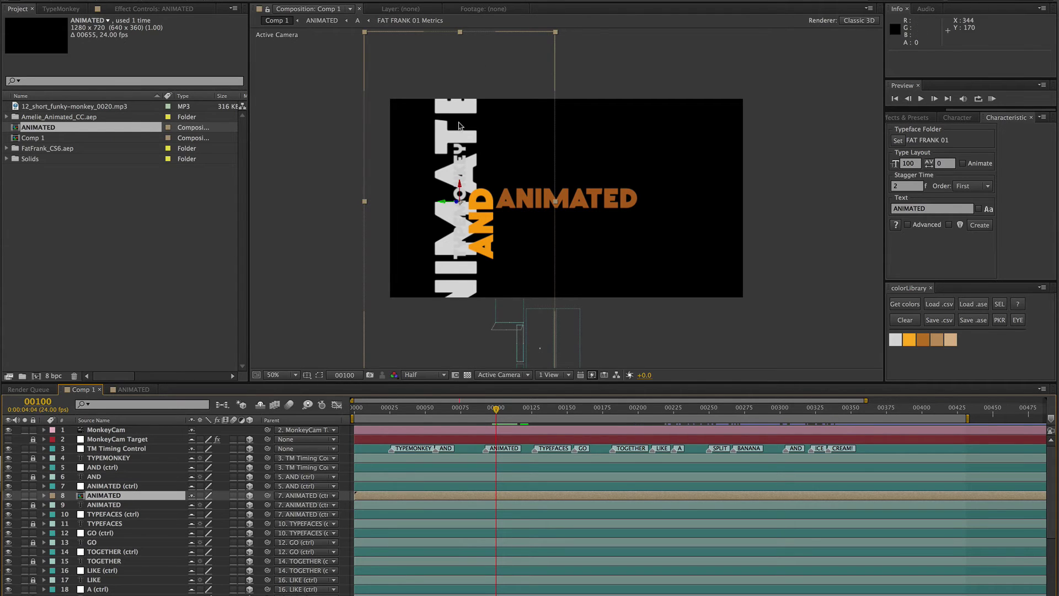
# - Reveal the ANIMATED layer's position, scale and rotation, then set its position to 0, 0, 0 and its Z orientation to 0°
pyautogui.press('p')
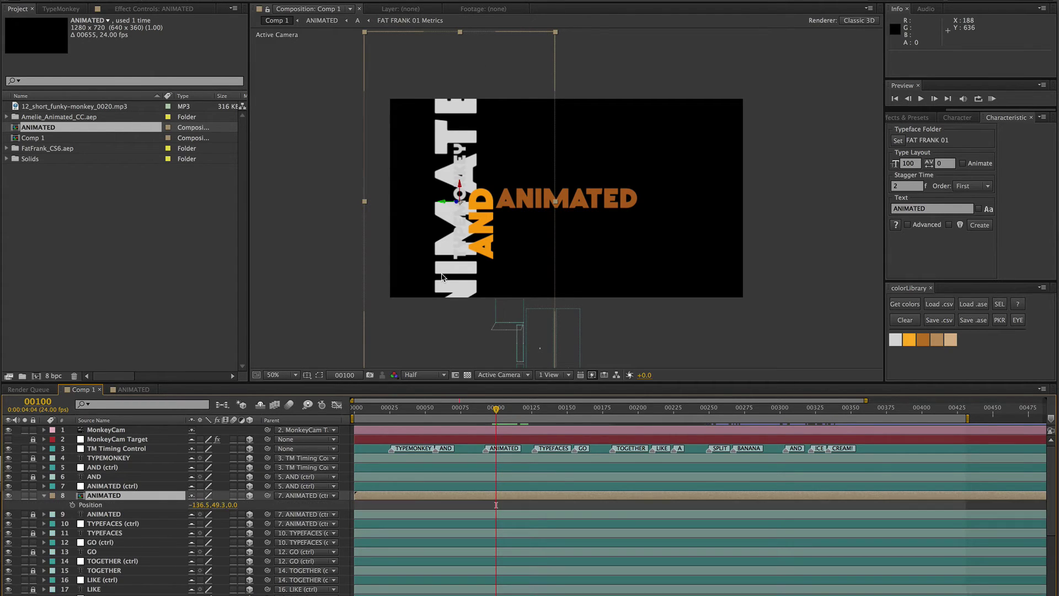
pyautogui.hotkey('shift', 'r')
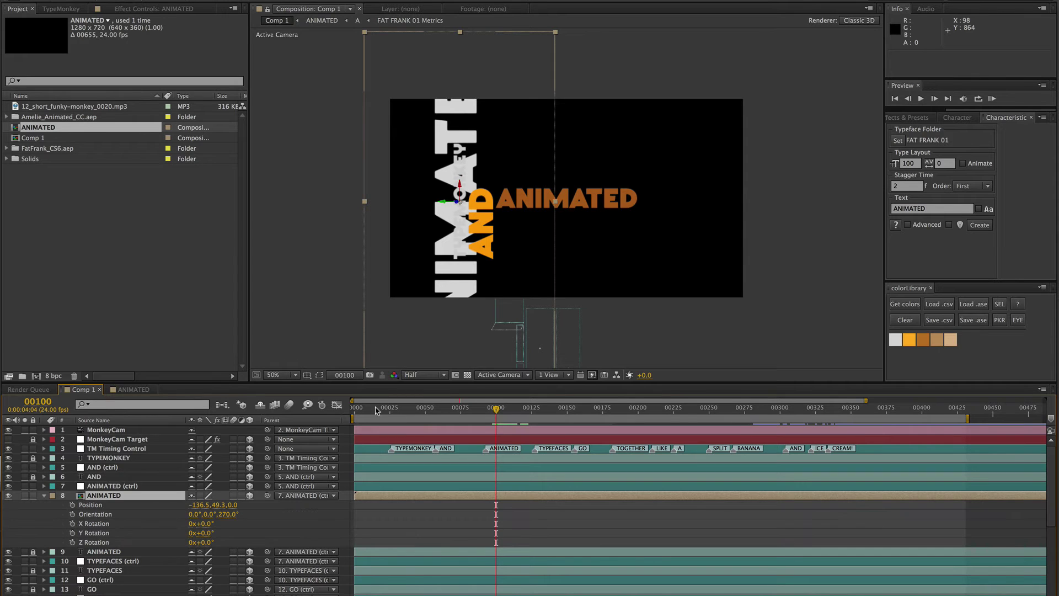
pyautogui.hotkey('shift', 's')
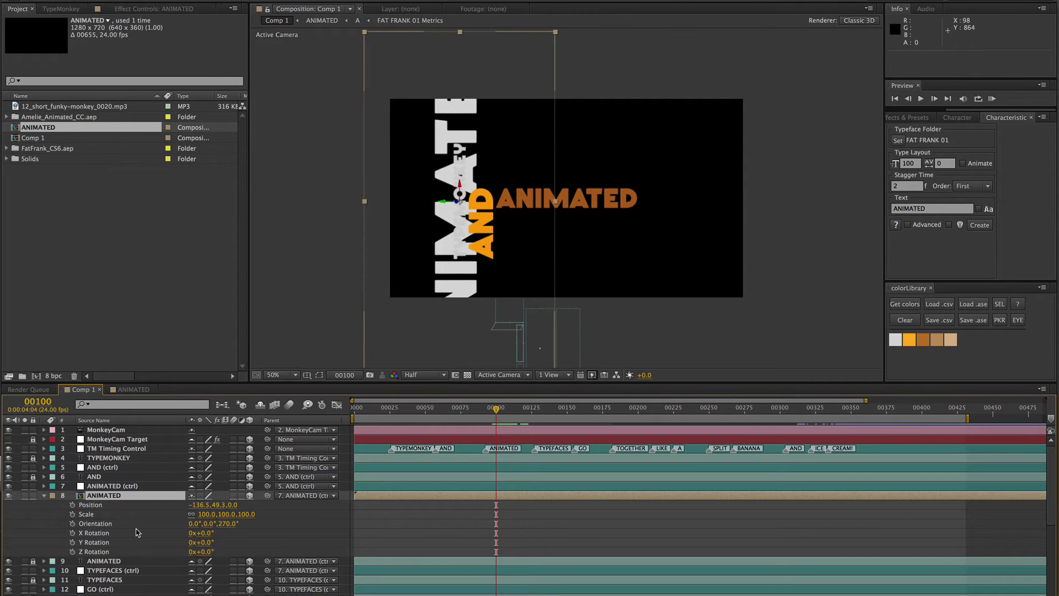
pyautogui.click(200, 505)
pyautogui.write('0')
pyautogui.press('Tab')
pyautogui.write('0')
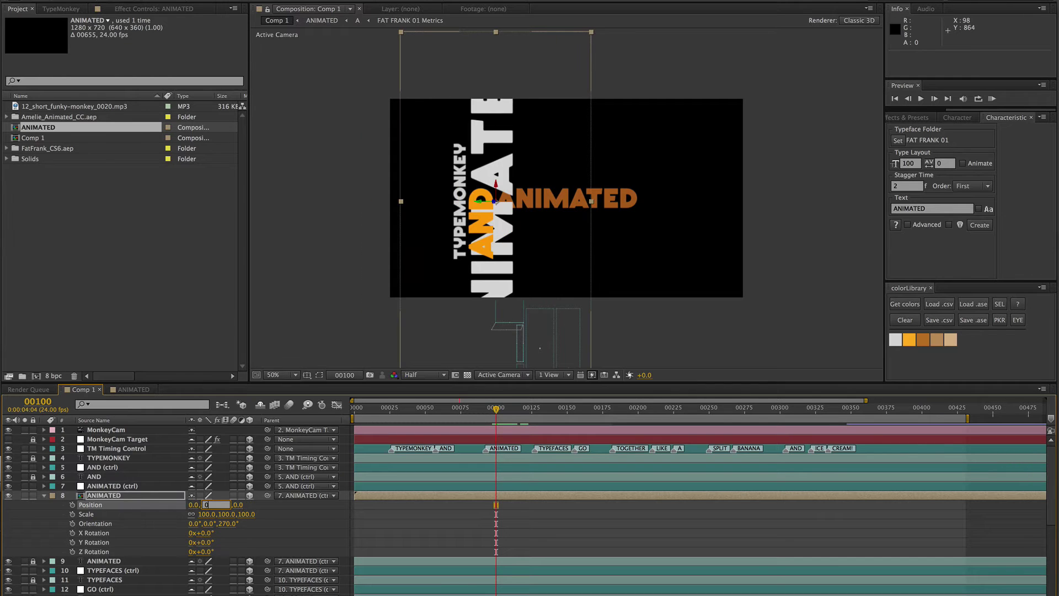
pyautogui.press('Tab')
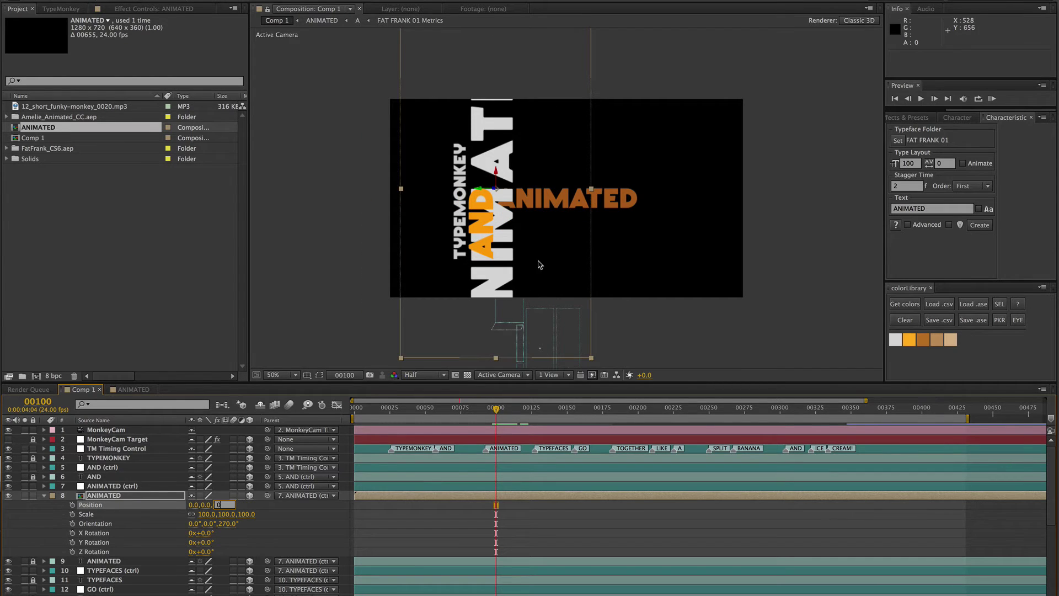
pyautogui.click(279, 542)
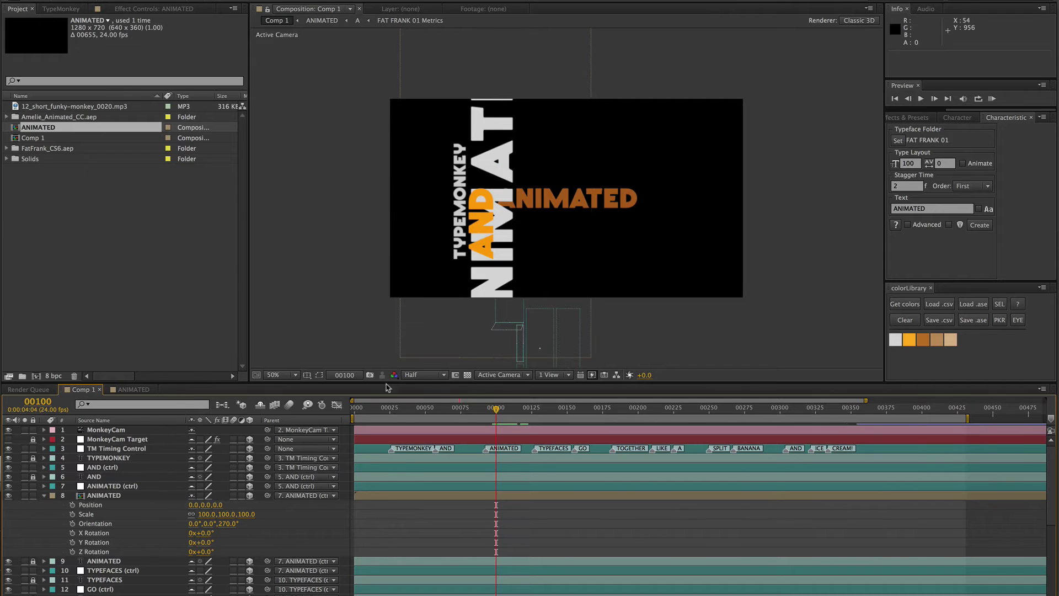
pyautogui.click(228, 523)
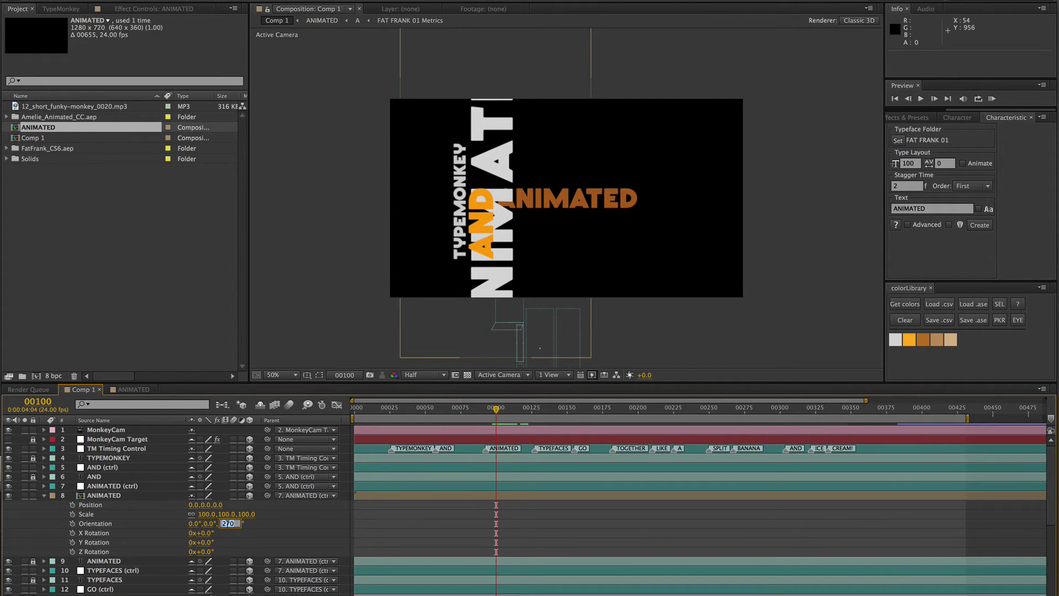
pyautogui.write('0')
pyautogui.press('Return')
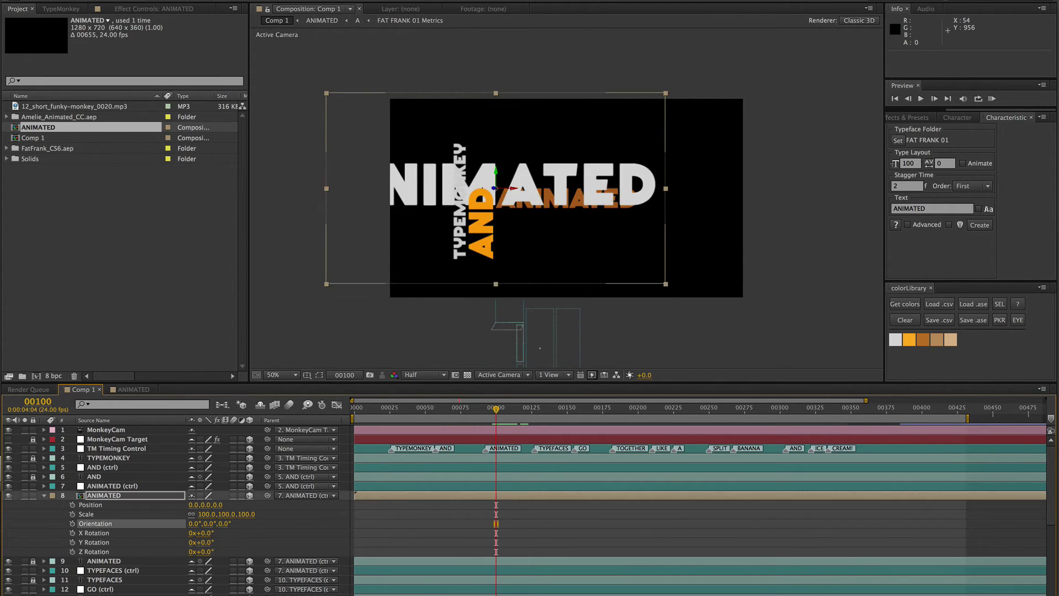
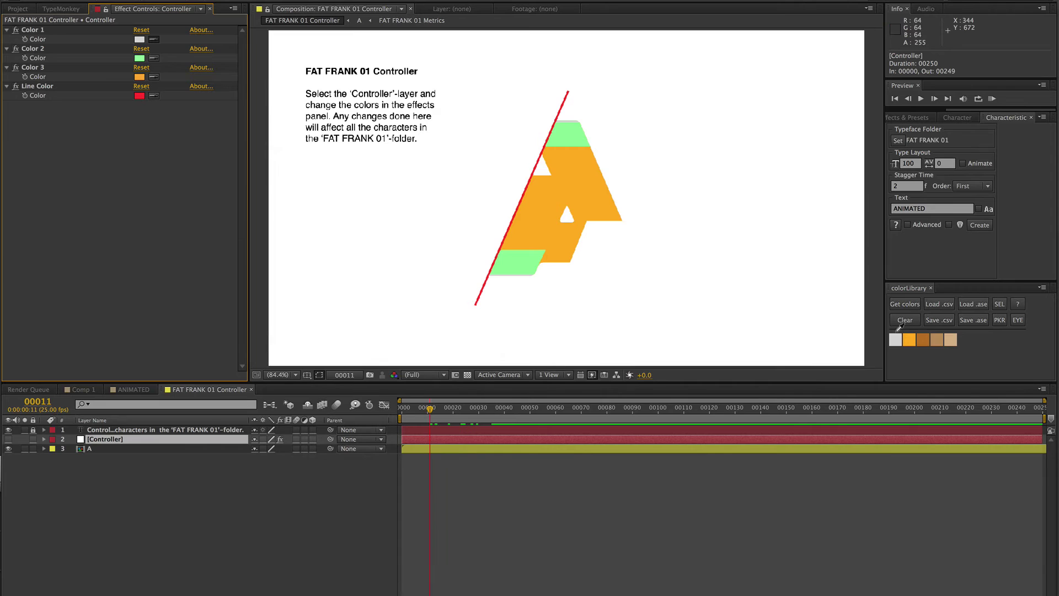
# - Set Color 1 of the FAT FRANK 01 Controller to the palette's darkest brown, scrub through the letter and return to Comp 1
pyautogui.click(922, 337)
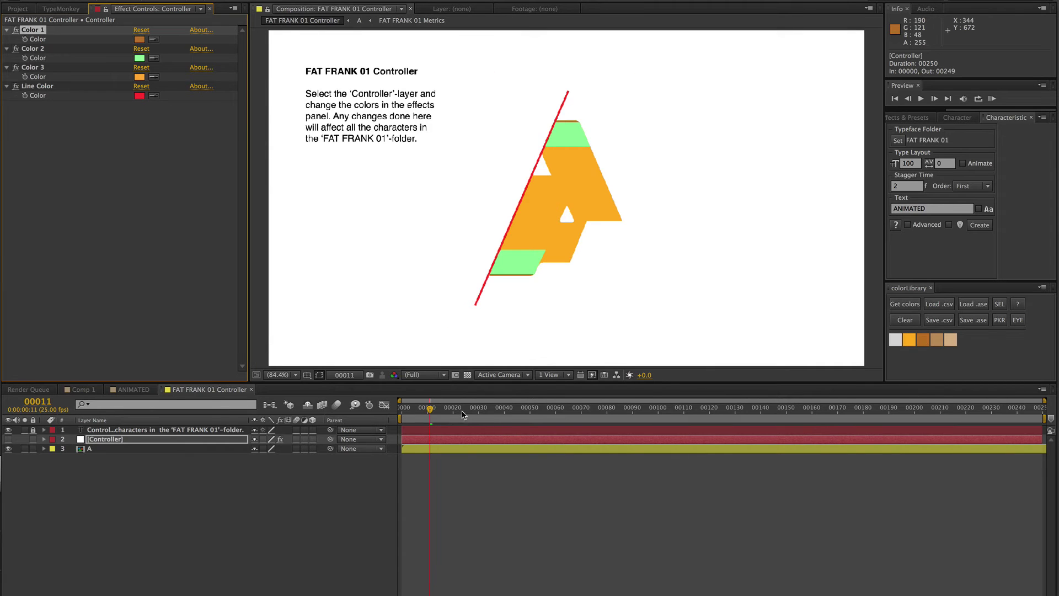
pyautogui.moveTo(463, 415); pyautogui.dragTo(523, 414)
pyautogui.click(83, 390)
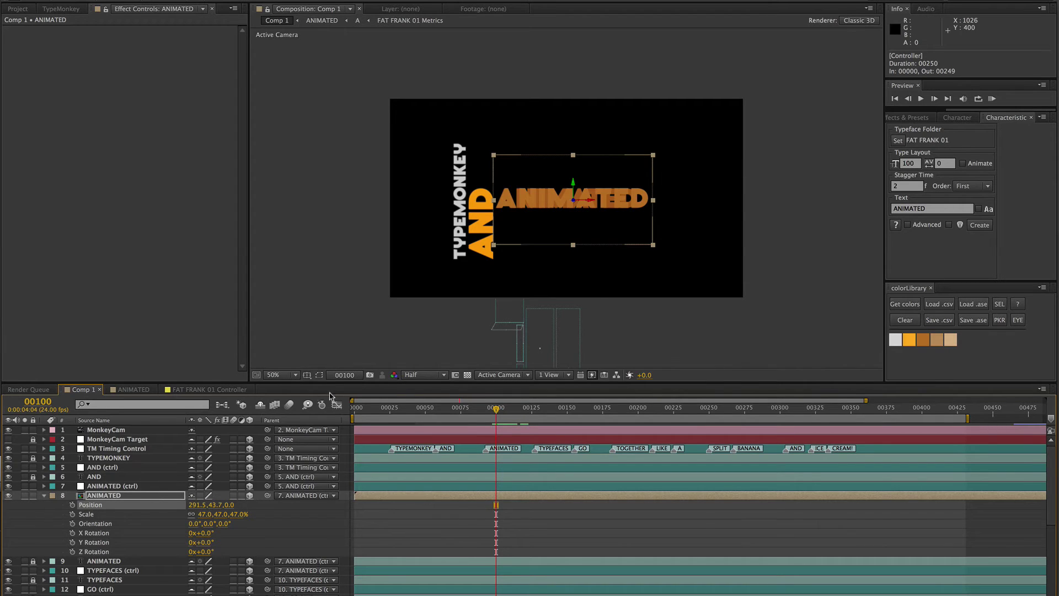
# - Hide TypeMonkey's original ANIMATED text layer beneath the ANIMATED composition layer
pyautogui.click(106, 496)
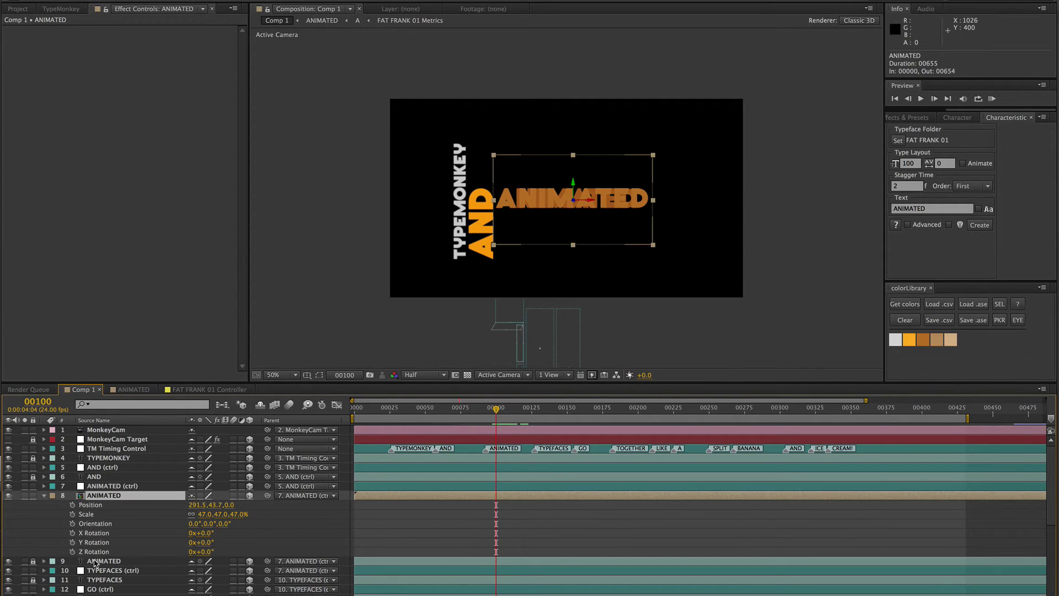
pyautogui.click(15, 561)
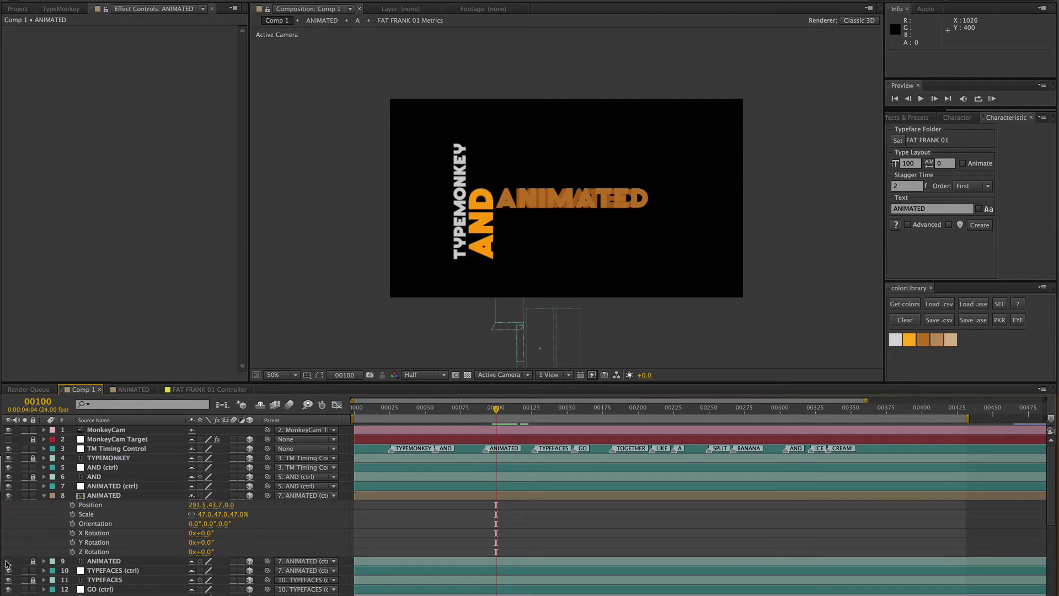
pyautogui.click(8, 561)
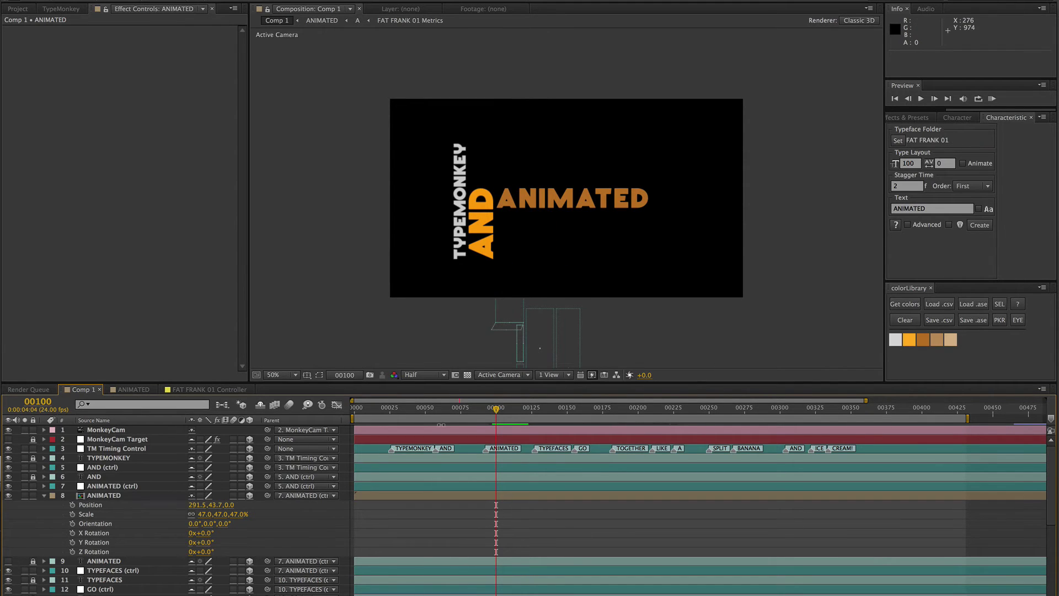
# - Shift the ANIMATED composition layer in time so it starts at frame 81, checking it against frame 86
pyautogui.click(363, 492)
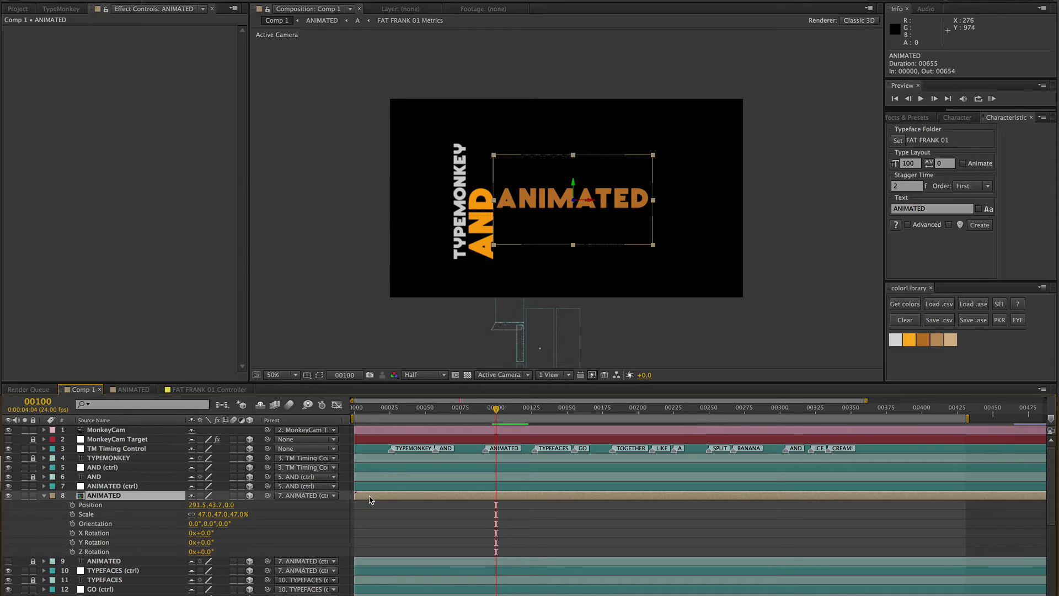
pyautogui.moveTo(369, 500); pyautogui.dragTo(474, 500)
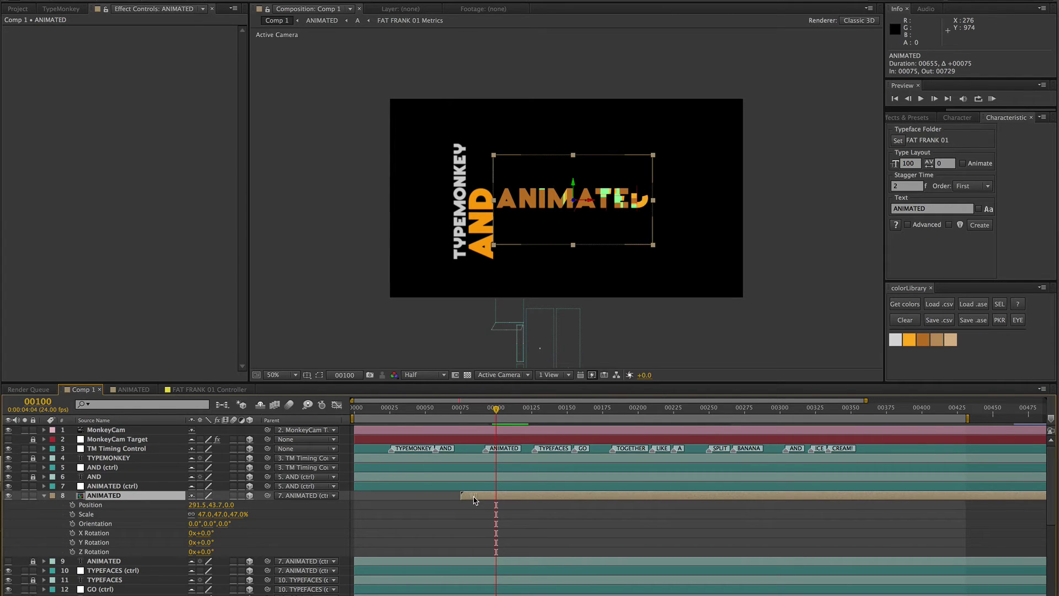
pyautogui.moveTo(496, 414); pyautogui.dragTo(477, 414)
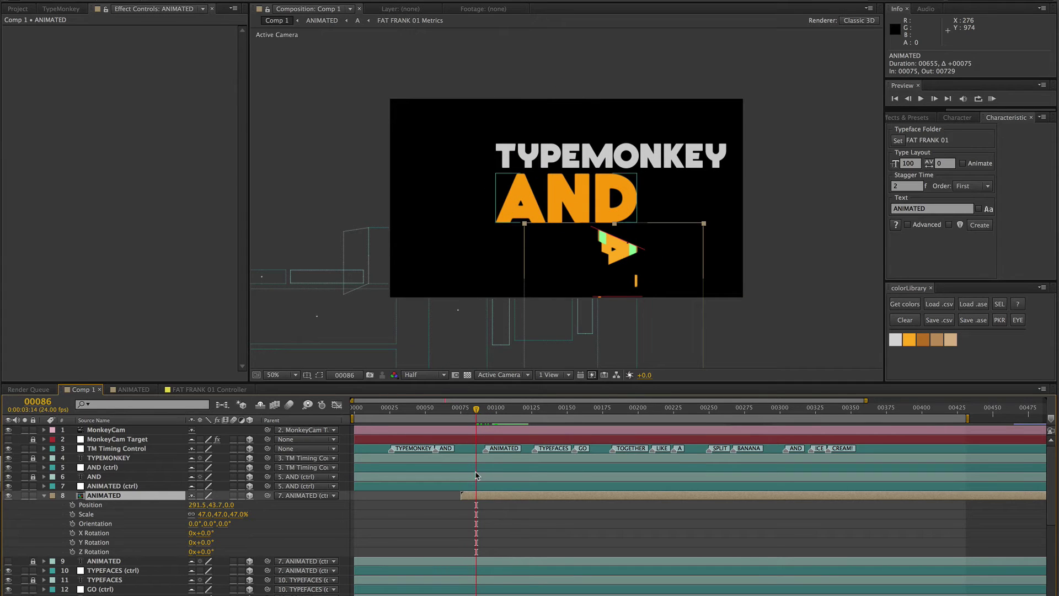
pyautogui.moveTo(486, 496); pyautogui.dragTo(494, 498)
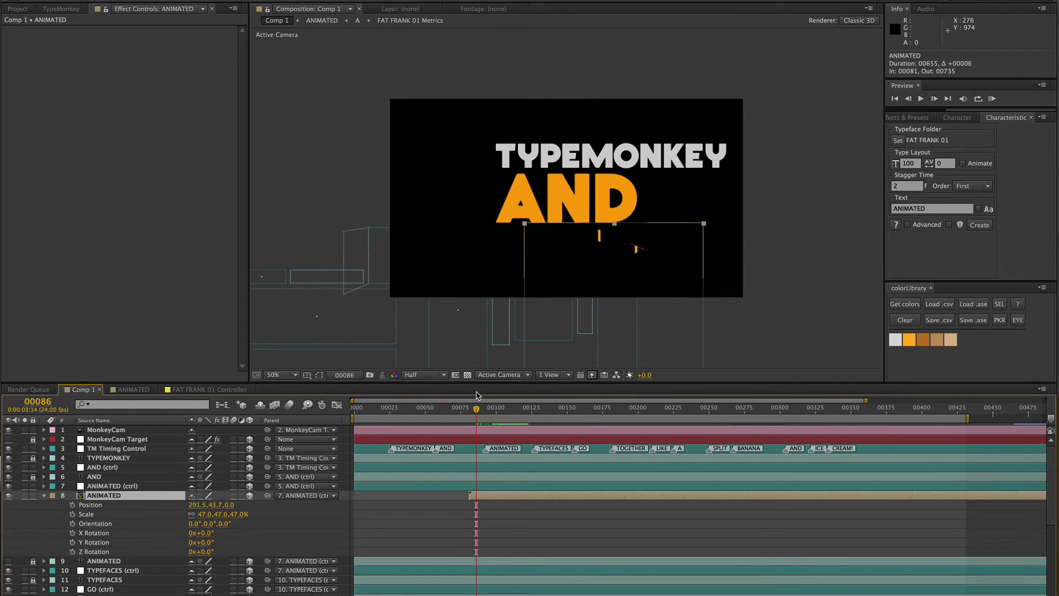
# - Scrub to frame 138, end the work area there and run a RAM preview of the animation
pyautogui.moveTo(477, 410); pyautogui.dragTo(550, 415)
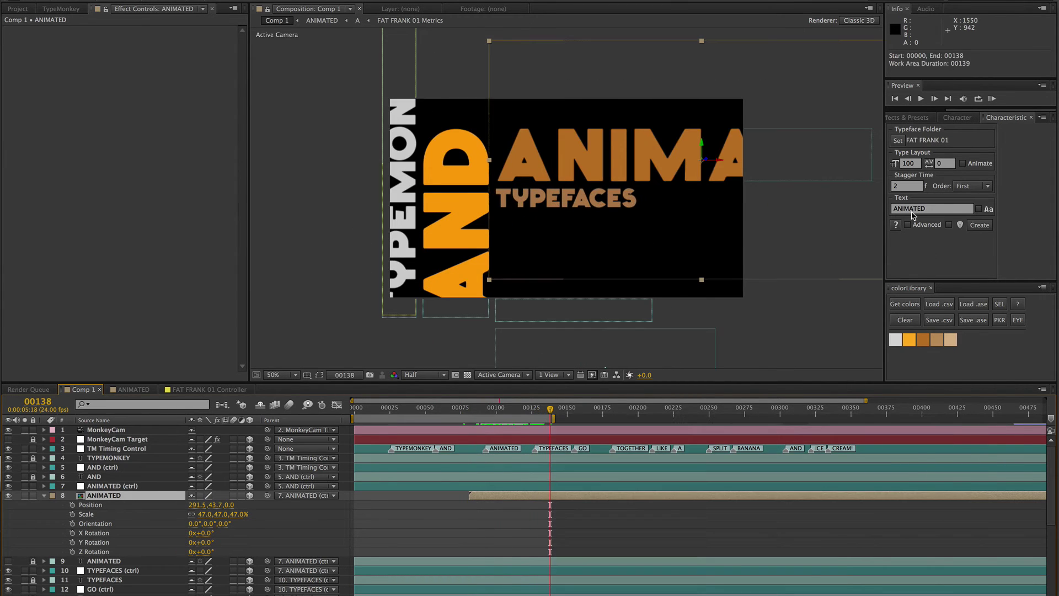
pyautogui.click(991, 99)
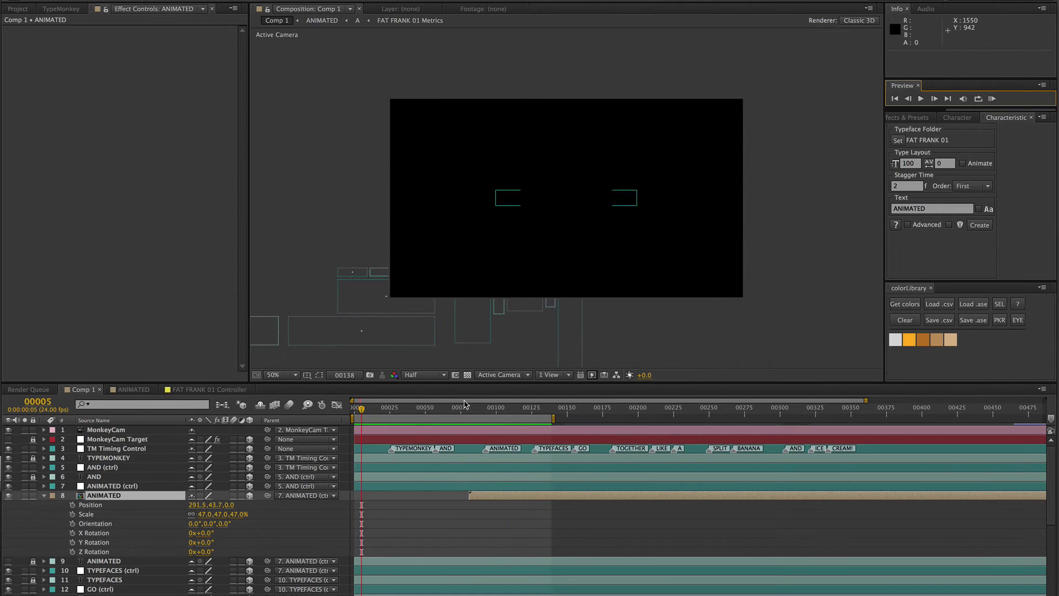
# - Stop the preview, extend the work area to frame 180 and move on to frame 142, where TYPEFACES appears
pyautogui.click(507, 411)
pyautogui.moveTo(507, 413); pyautogui.dragTo(612, 418)
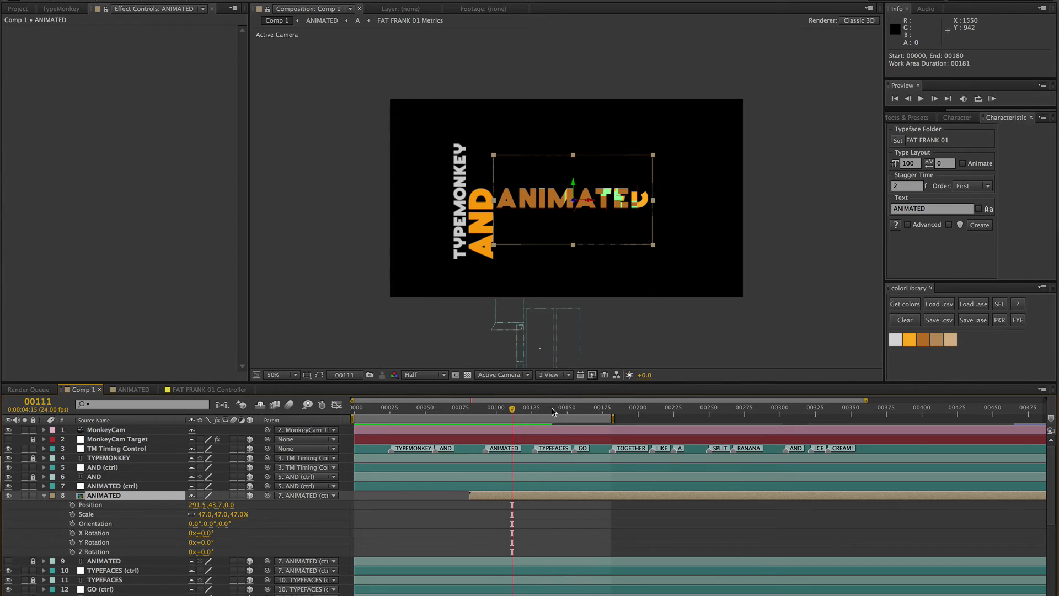
pyautogui.click(554, 410)
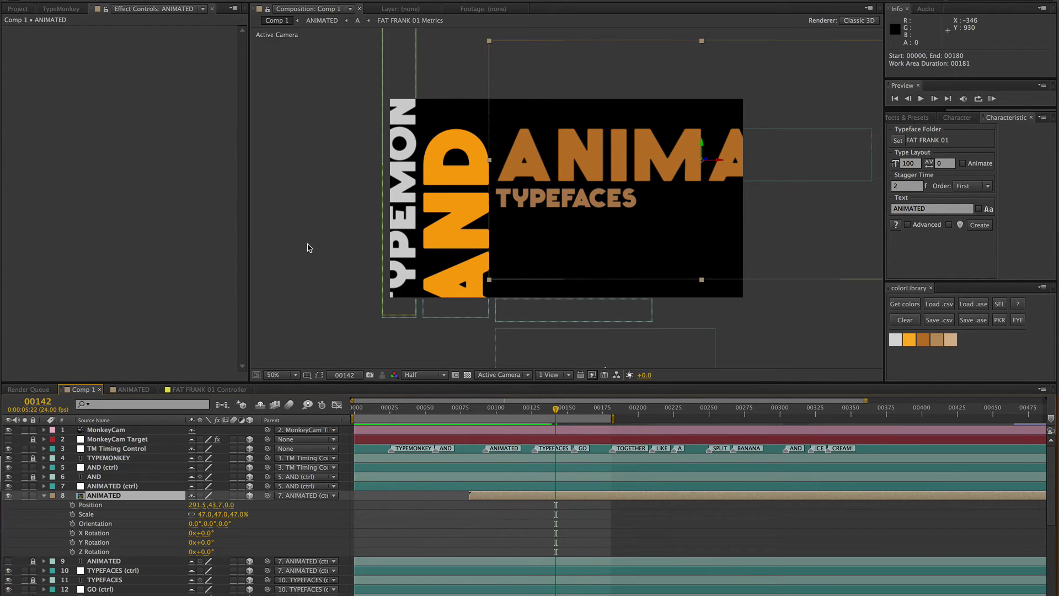
# - Return to the project items, collapse the FatFrank_CS6.aep folder and clear the item selection
pyautogui.click(15, 9)
pyautogui.click(7, 149)
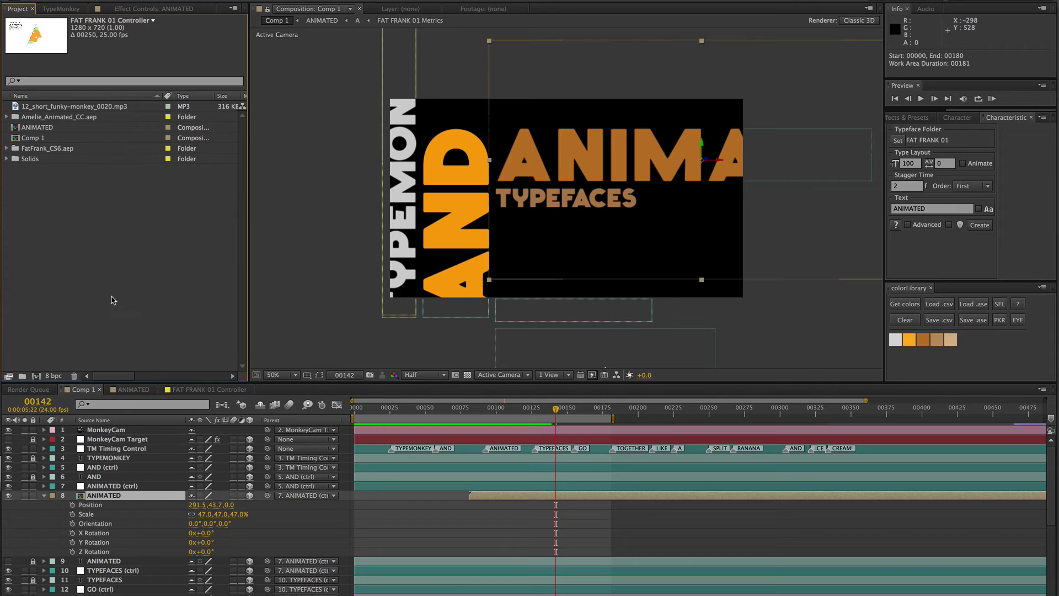
pyautogui.click(94, 271)
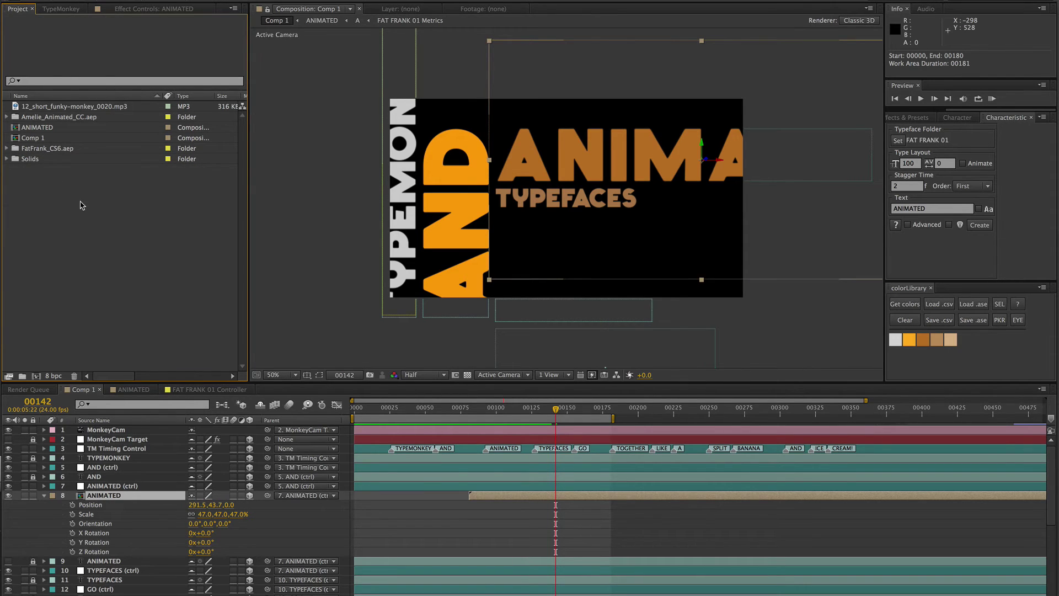
# - Create a new composition named TYPEFACES
pyautogui.hotkey('ctrl', 'n')
pyautogui.write('TYPEFACES')
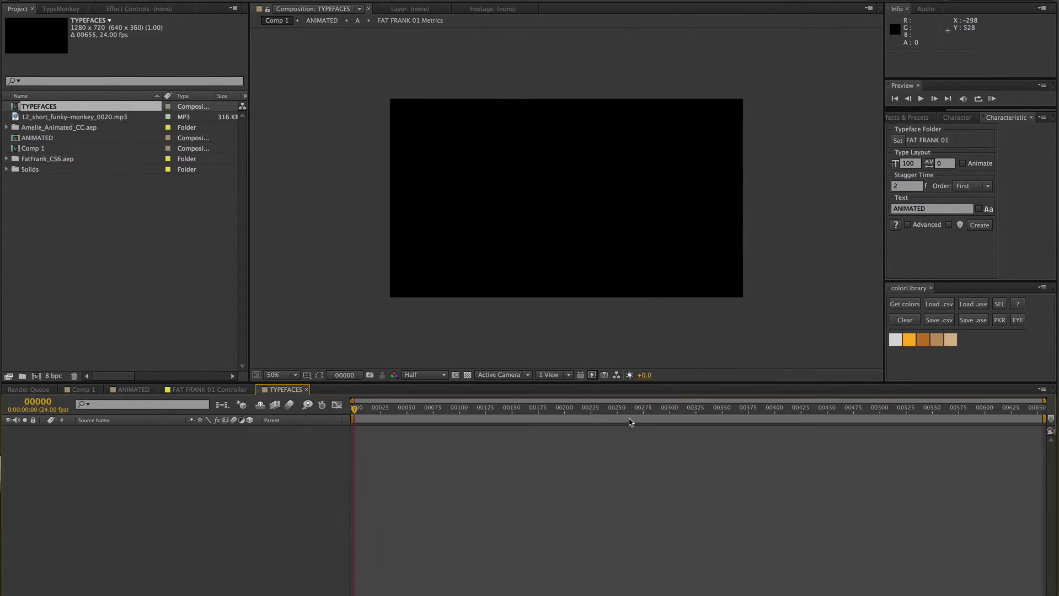
pyautogui.click(634, 419)
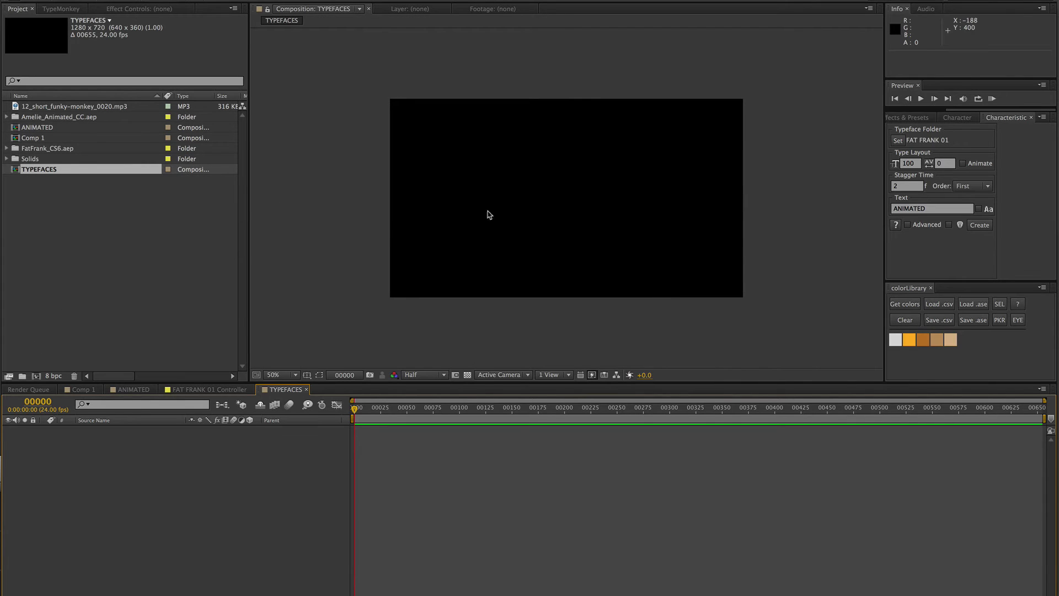
# - Expand the Amelie_Animated_CC.aep folder and set AMELIE_01 as the Characteristic typeface folder
pyautogui.click(3, 117)
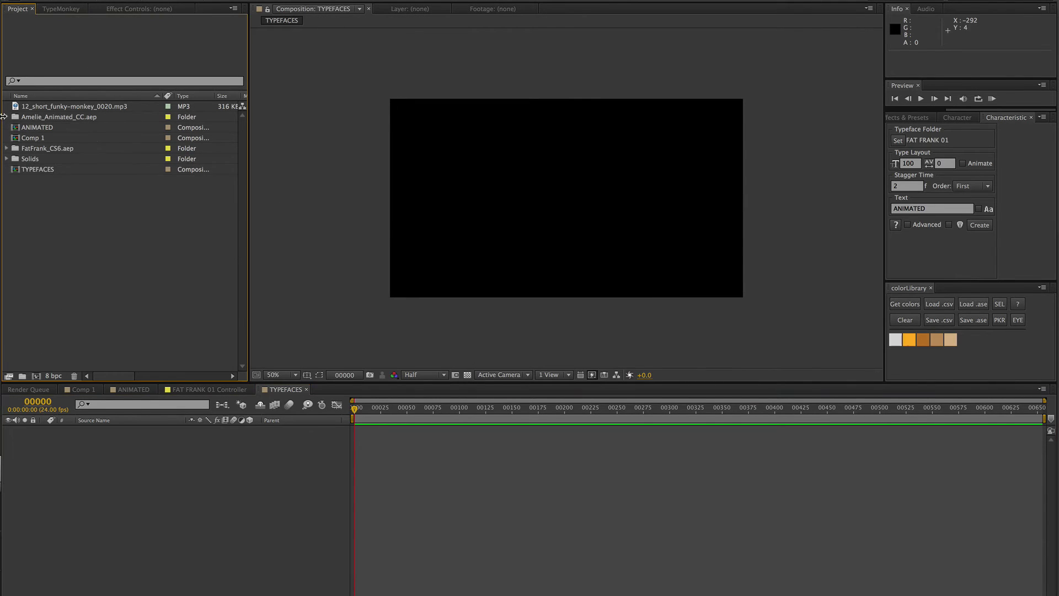
pyautogui.click(7, 117)
pyautogui.click(45, 129)
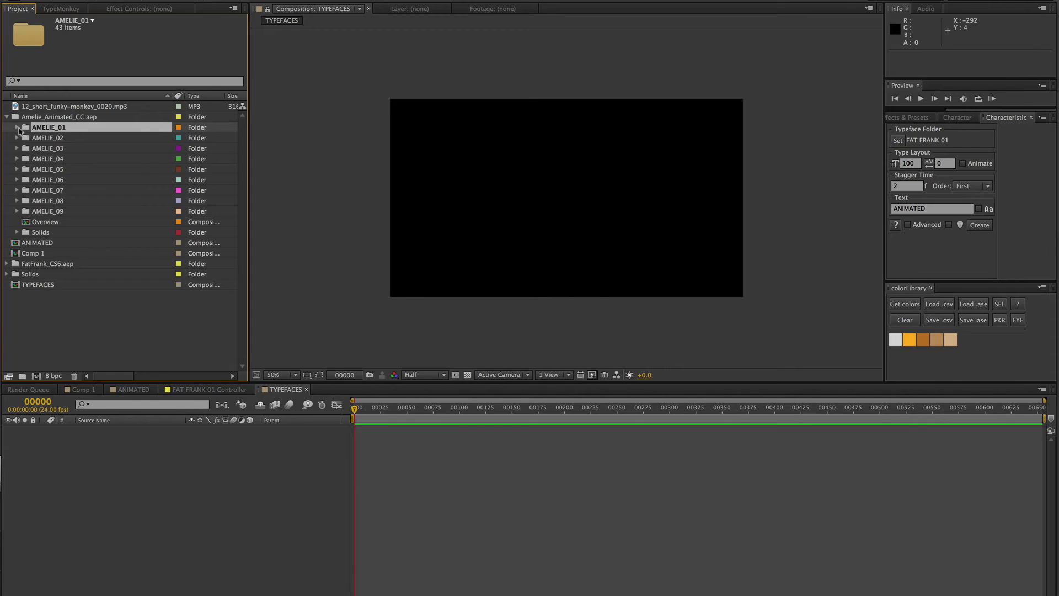
pyautogui.click(898, 140)
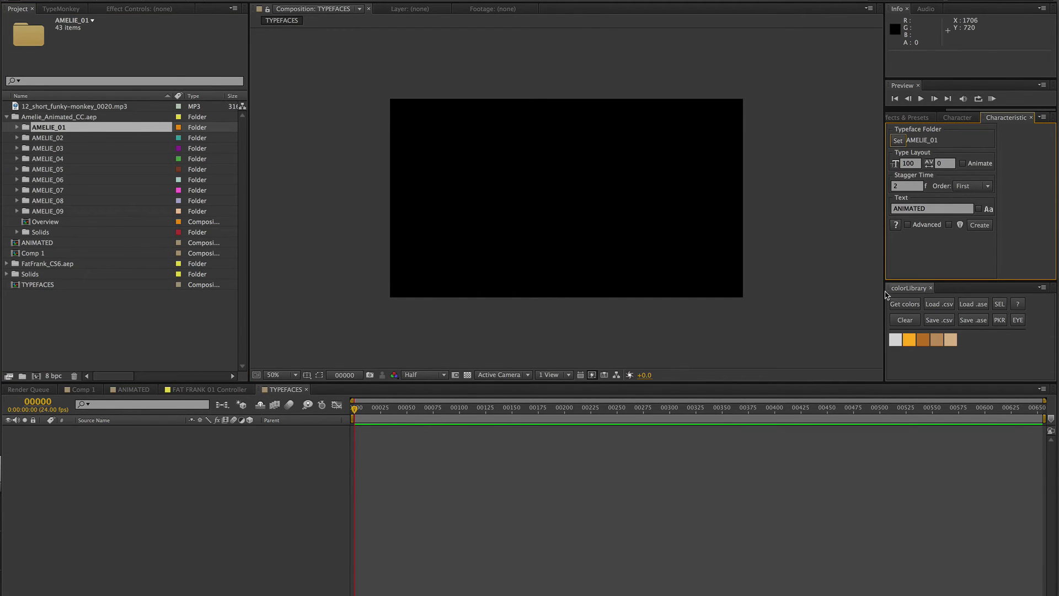
# - Generate the word TYPEFACES with Characteristic in the TYPEFACES composition, with the Animate option on
pyautogui.doubleClick(939, 208)
pyautogui.write('TYPEFACES')
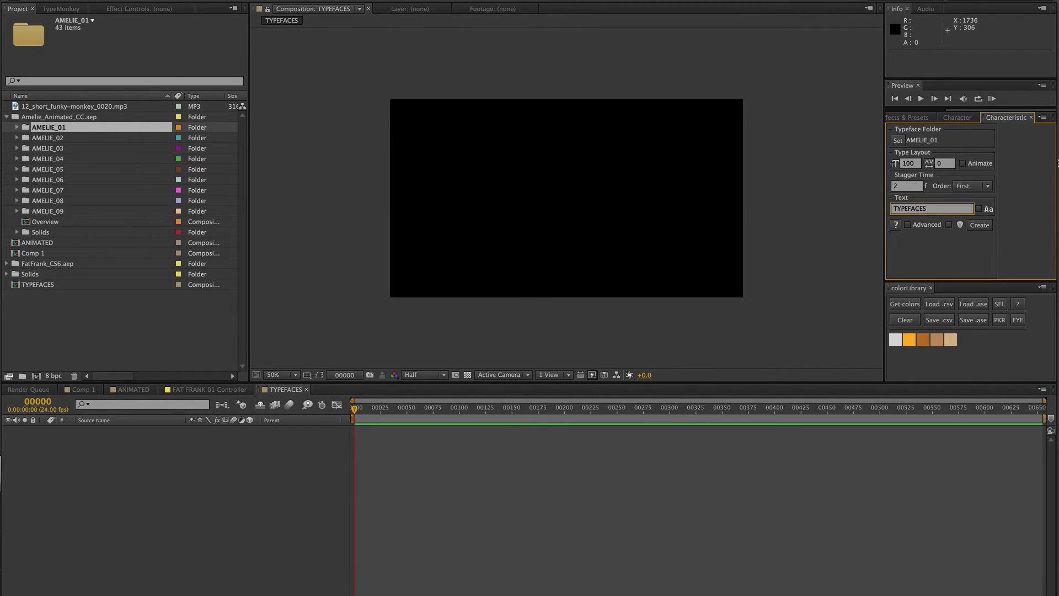
pyautogui.click(961, 164)
pyautogui.click(980, 224)
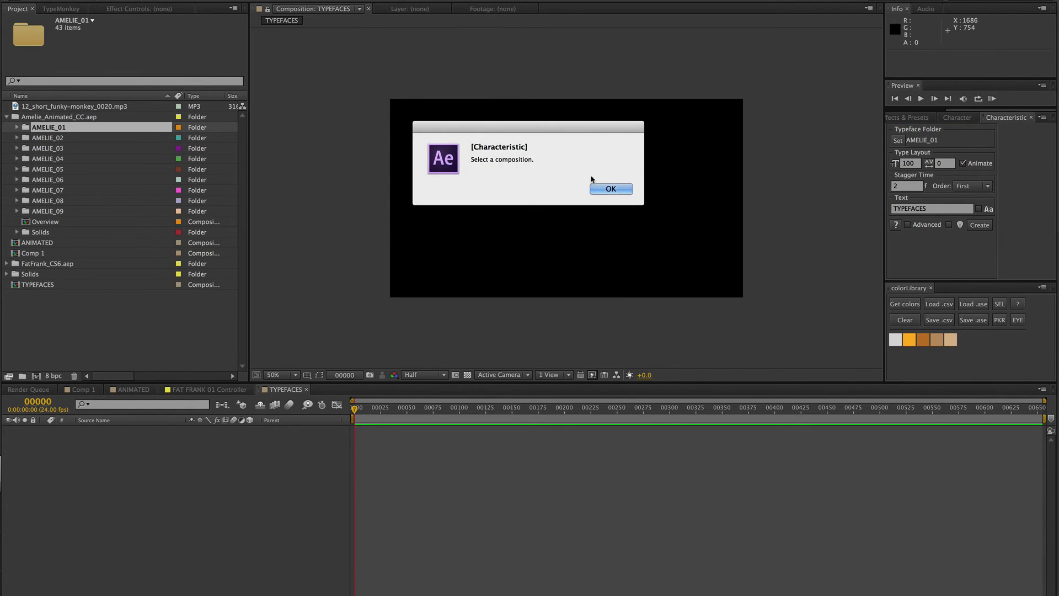
pyautogui.click(609, 189)
pyautogui.click(214, 492)
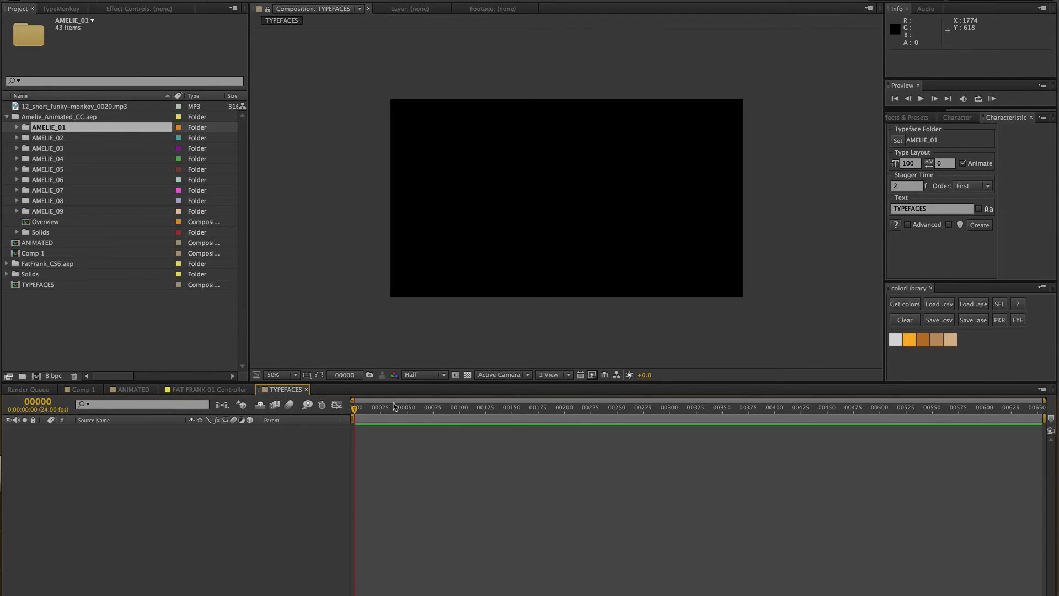
pyautogui.click(979, 224)
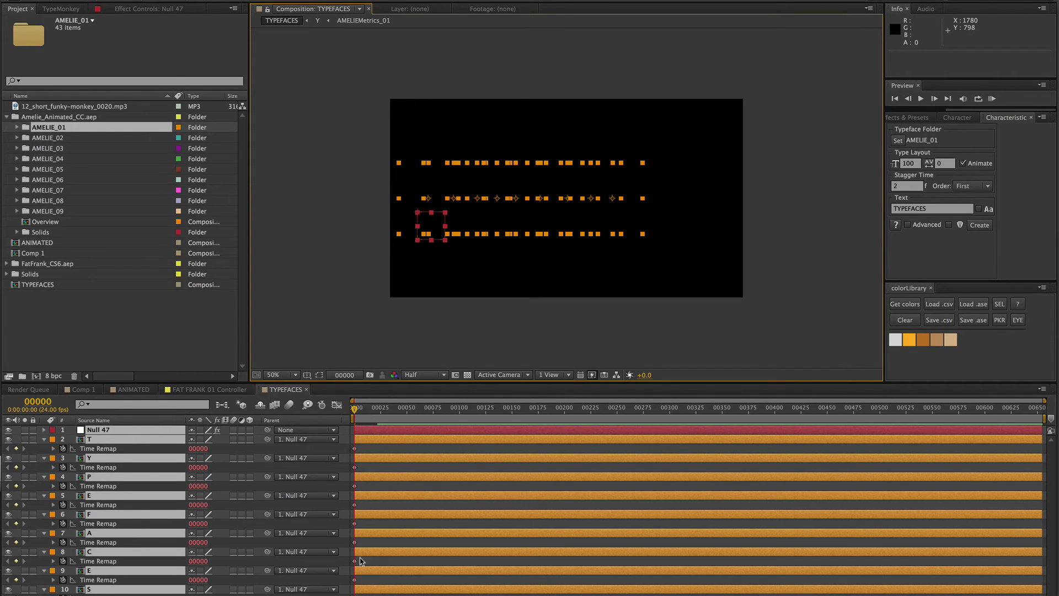
# - Show layer names in the timeline and open the effect controls of the TYPEFACES null layer alone
pyautogui.click(97, 423)
pyautogui.hotkey('ctrl', 'a')
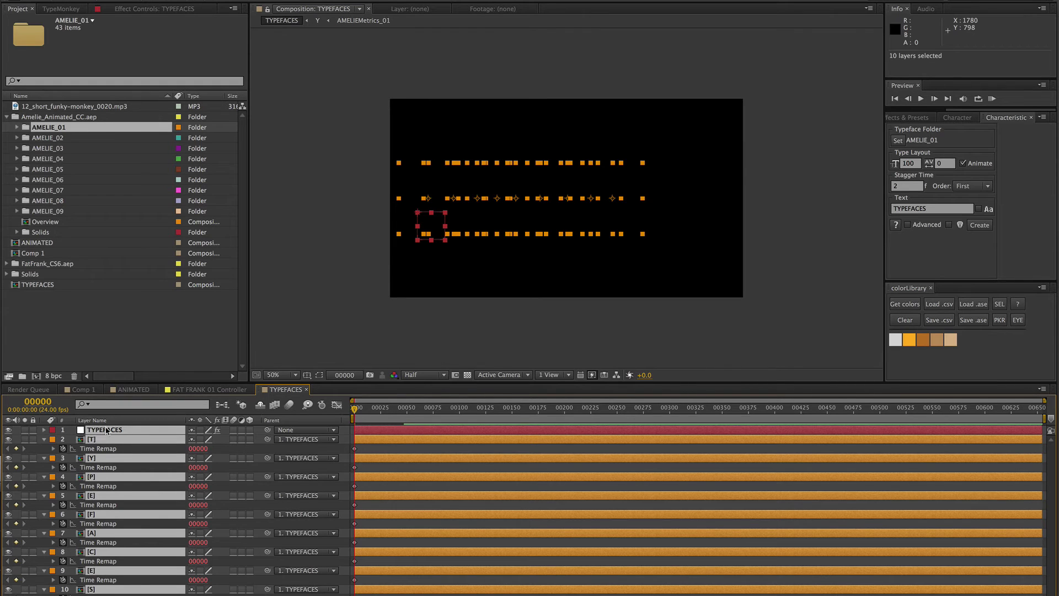
pyautogui.click(119, 432)
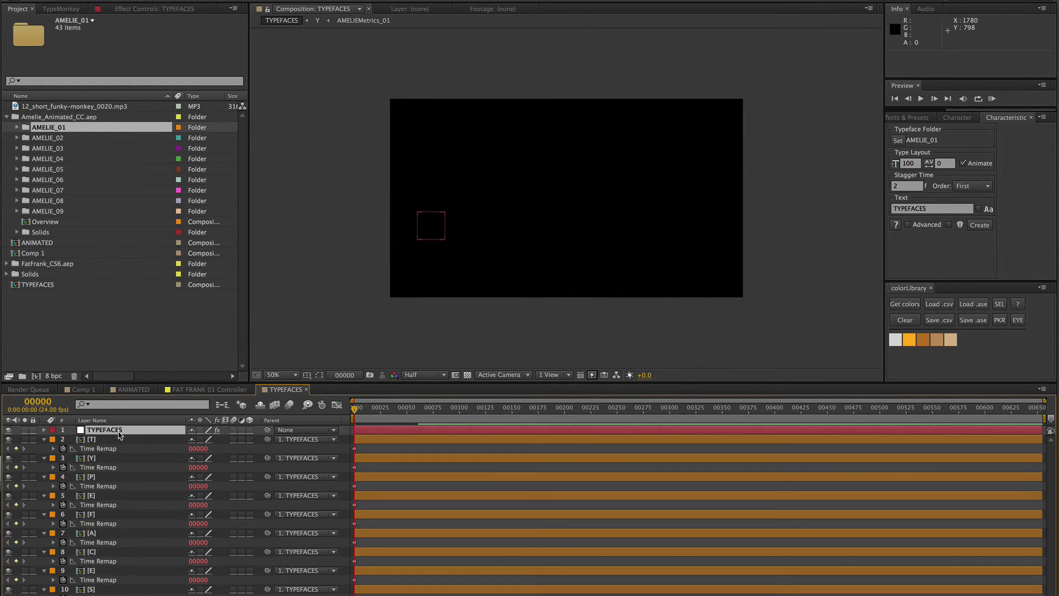
pyautogui.press('F3')
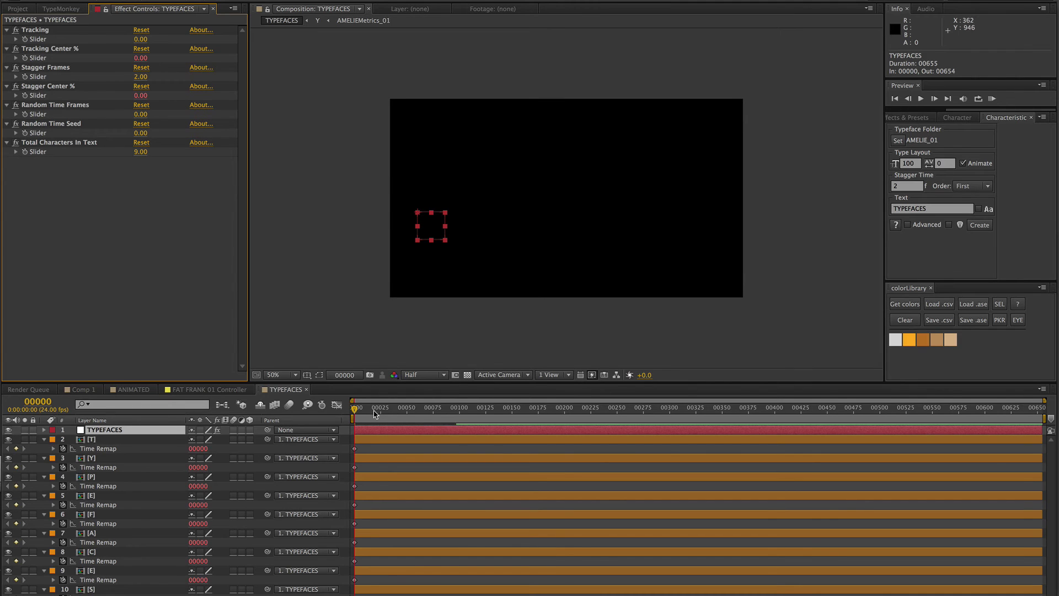
# - Scrub to frame 22, try increasing the Tracking of the TYPEFACES null and undo the change
pyautogui.moveTo(374, 414)
pyautogui.mouseDown()
pyautogui.moveTo(393, 414)
pyautogui.moveTo(377, 413)
pyautogui.mouseUp()
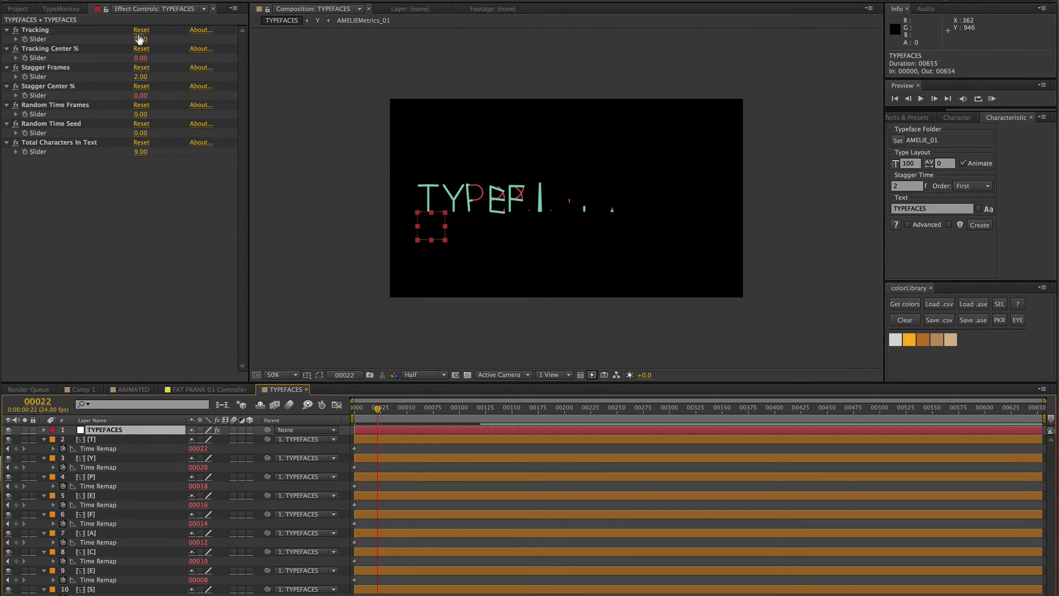
pyautogui.moveTo(135, 36)
pyautogui.mouseDown()
pyautogui.moveTo(164, 35)
pyautogui.moveTo(150, 36)
pyautogui.mouseUp()
pyautogui.hotkey('ctrl', 'z')
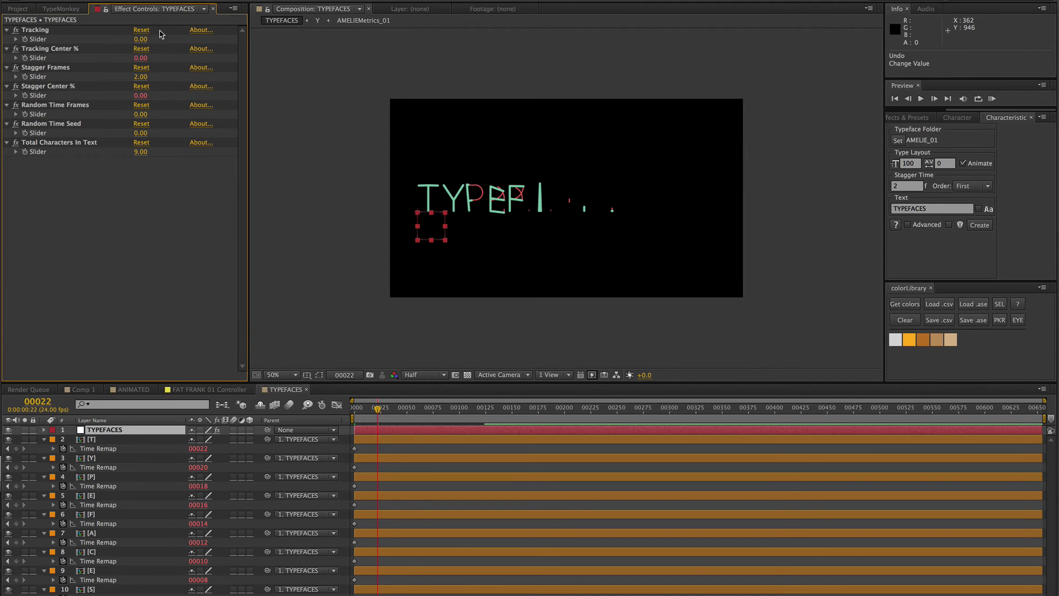
# - Set the Stagger Frames of the TYPEFACES null to 3
pyautogui.click(142, 78)
pyautogui.write('3')
pyautogui.press('Return')
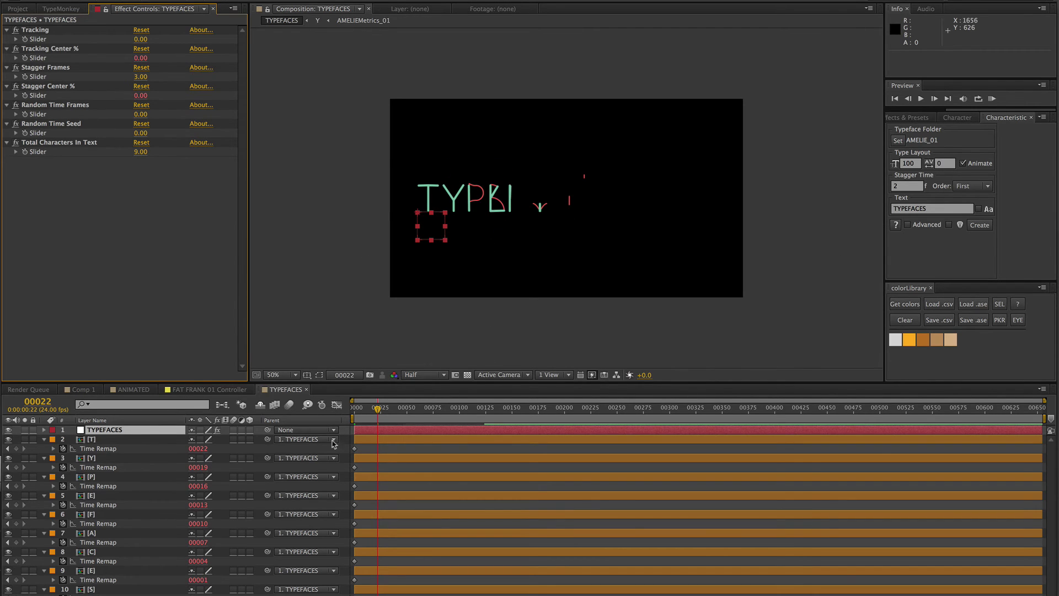
# - At frame 108, kern the letters A, C, E and S about 16 px closer to the F
pyautogui.moveTo(378, 412); pyautogui.dragTo(468, 412)
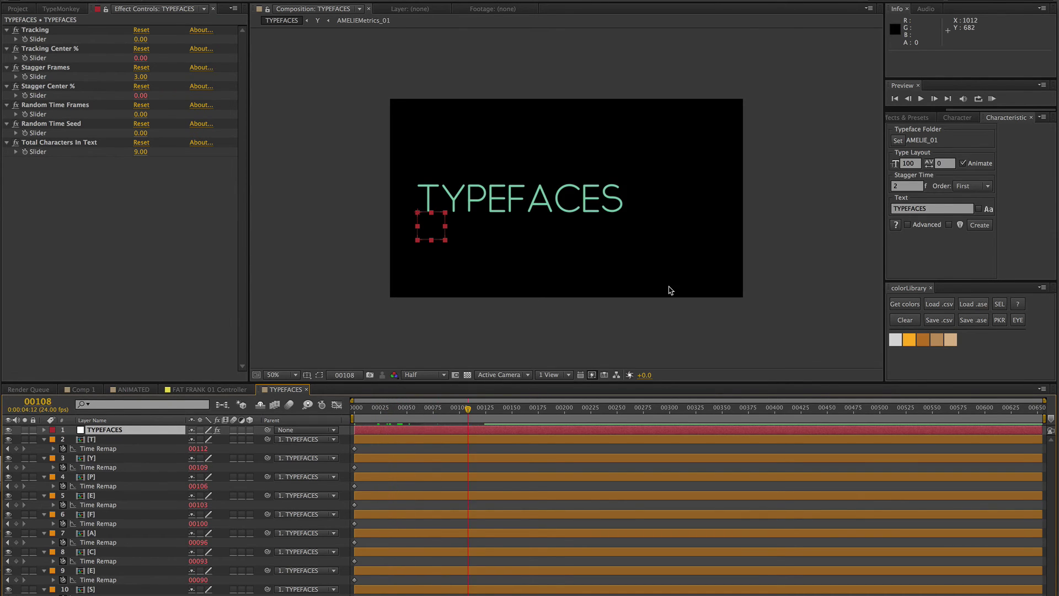
pyautogui.click(539, 202)
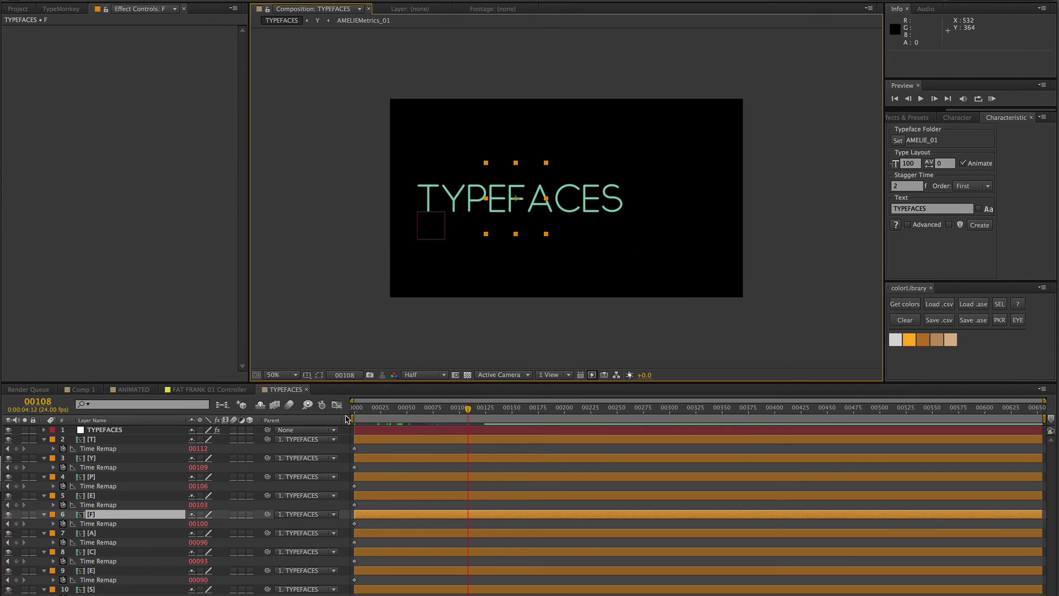
pyautogui.click(105, 533)
pyautogui.moveTo(651, 168); pyautogui.dragTo(537, 204)
pyautogui.keyDown('ctrl'); pyautogui.click(94, 533); pyautogui.keyUp('ctrl')
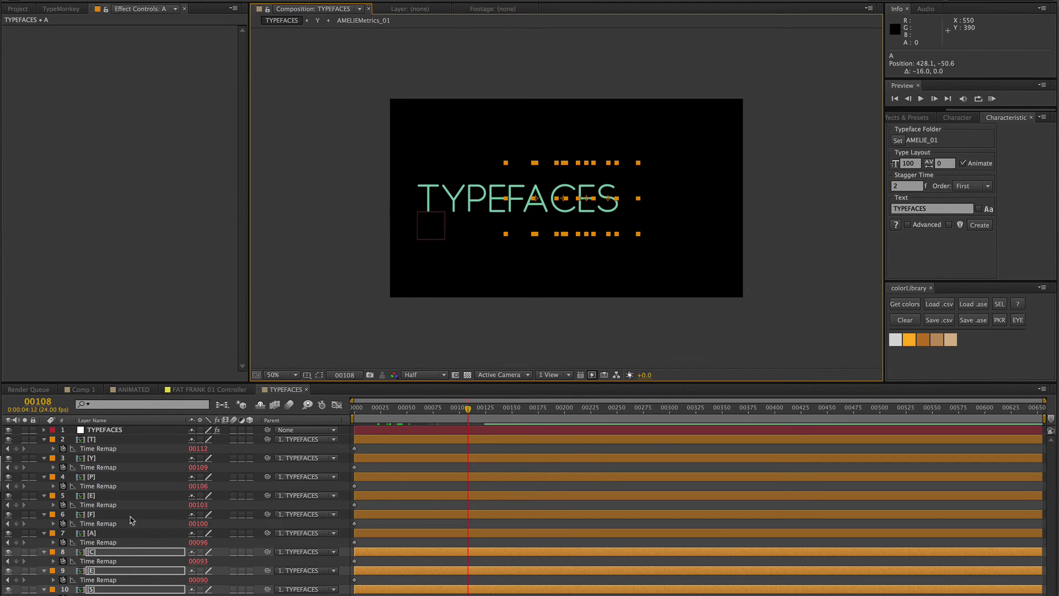
# - Select the C, E and S layers and shift them about 10 px closer to the A
pyautogui.keyDown('ctrl'); pyautogui.click(568, 209); pyautogui.keyUp('ctrl')
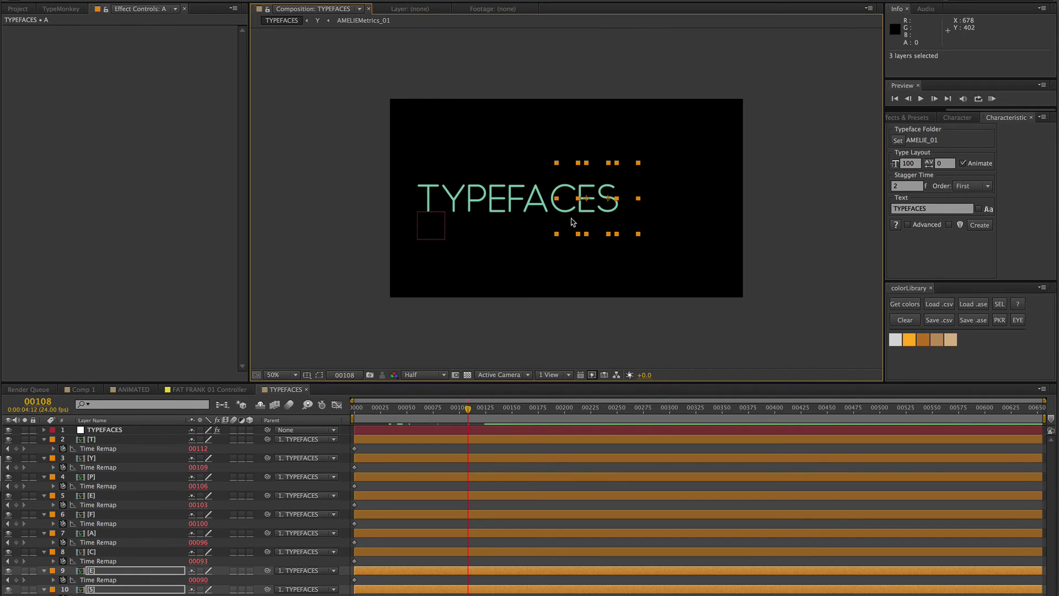
pyautogui.click(92, 551)
pyautogui.keyDown('shift'); pyautogui.click(94, 589); pyautogui.keyUp('shift')
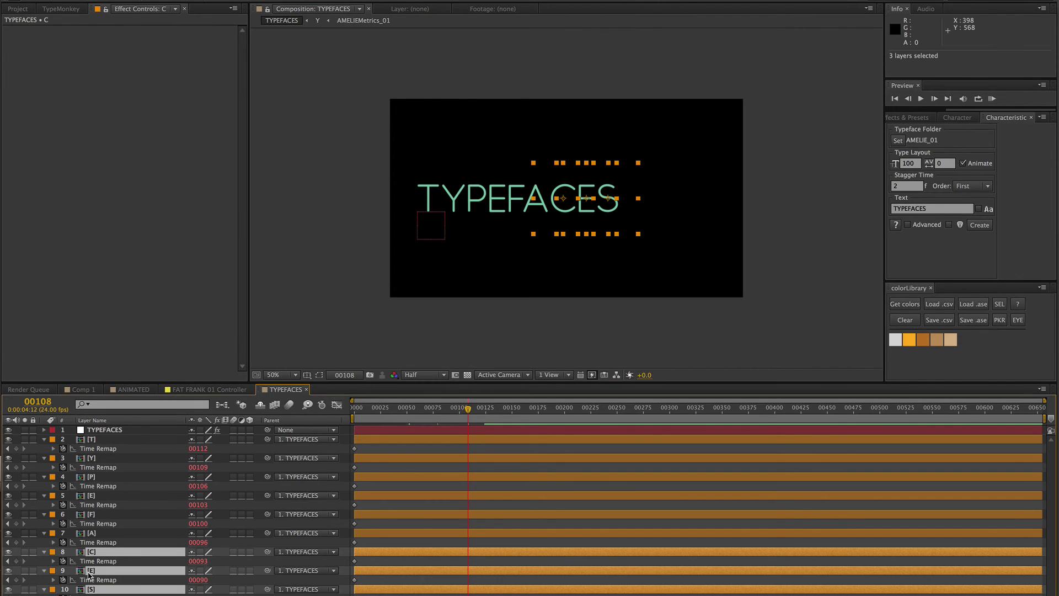
pyautogui.moveTo(564, 201); pyautogui.dragTo(563, 202)
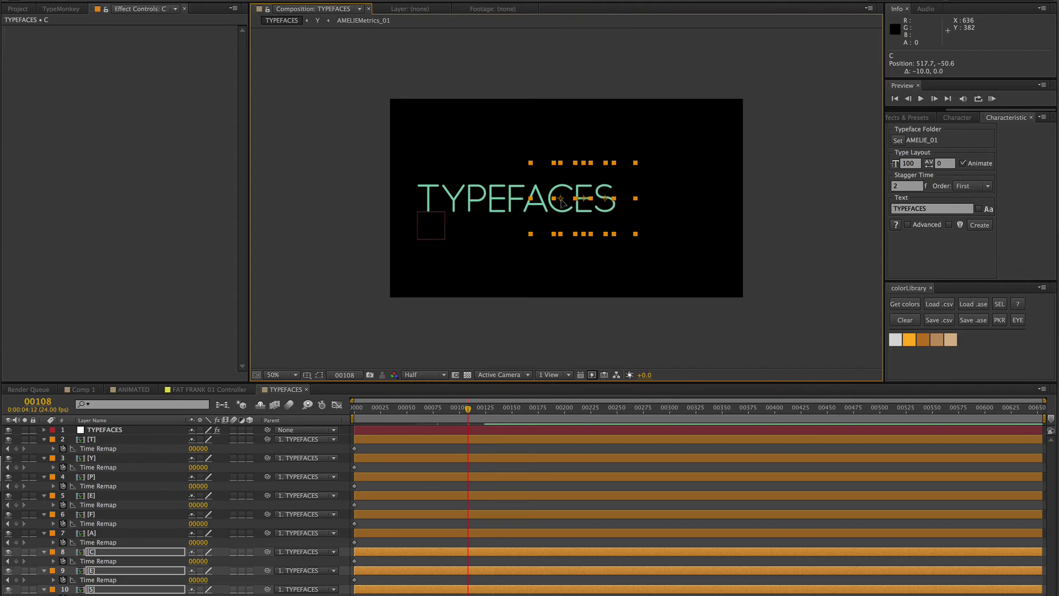
# - Try widening the Tracking of the TYPEFACES null to 67 and undo the change
pyautogui.click(100, 435)
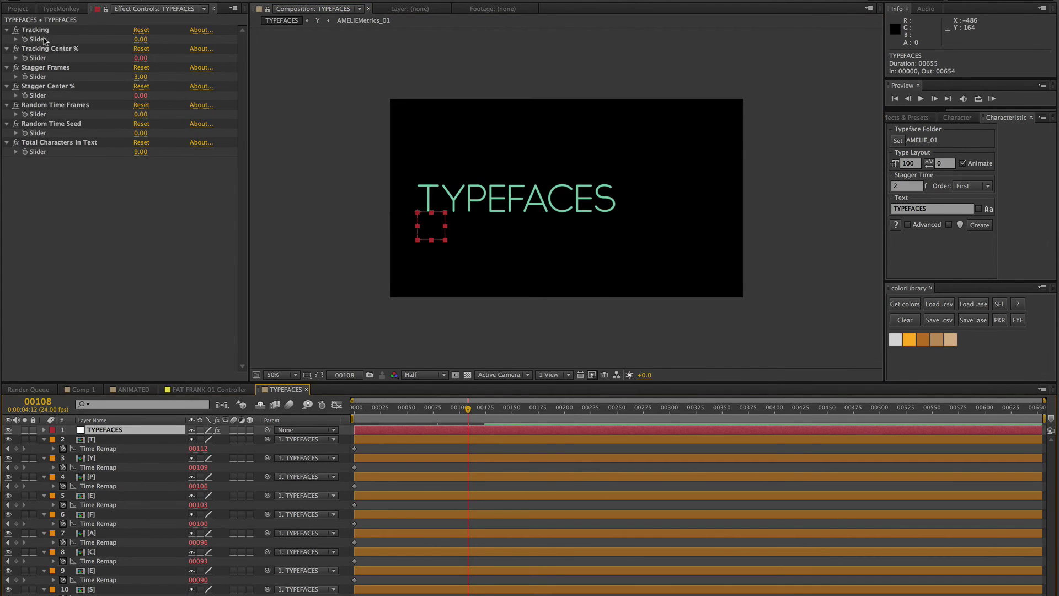
pyautogui.moveTo(140, 39); pyautogui.dragTo(8, 22)
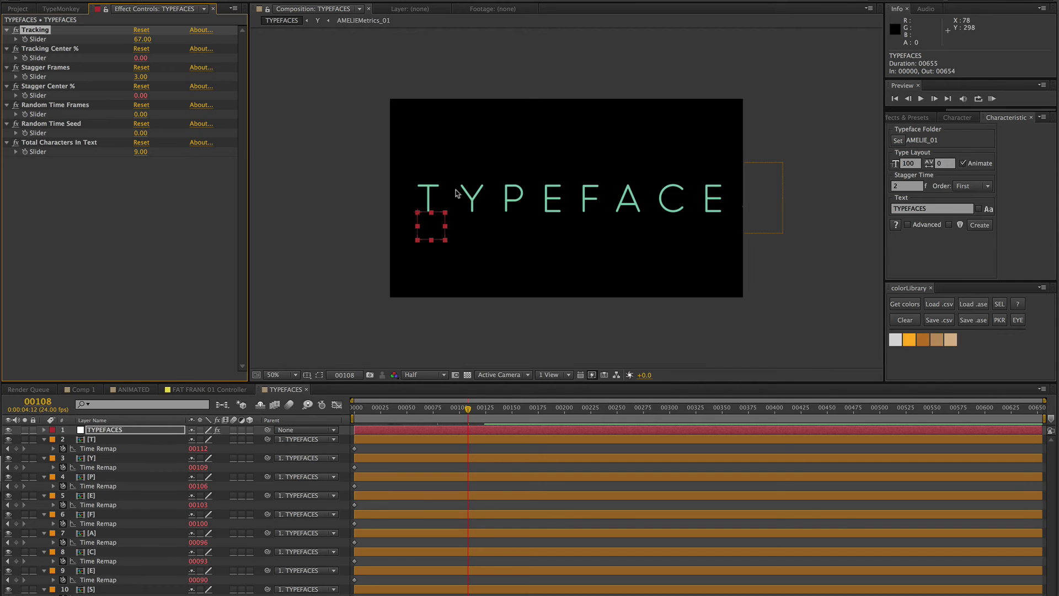
pyautogui.hotkey('ctrl', 'z')
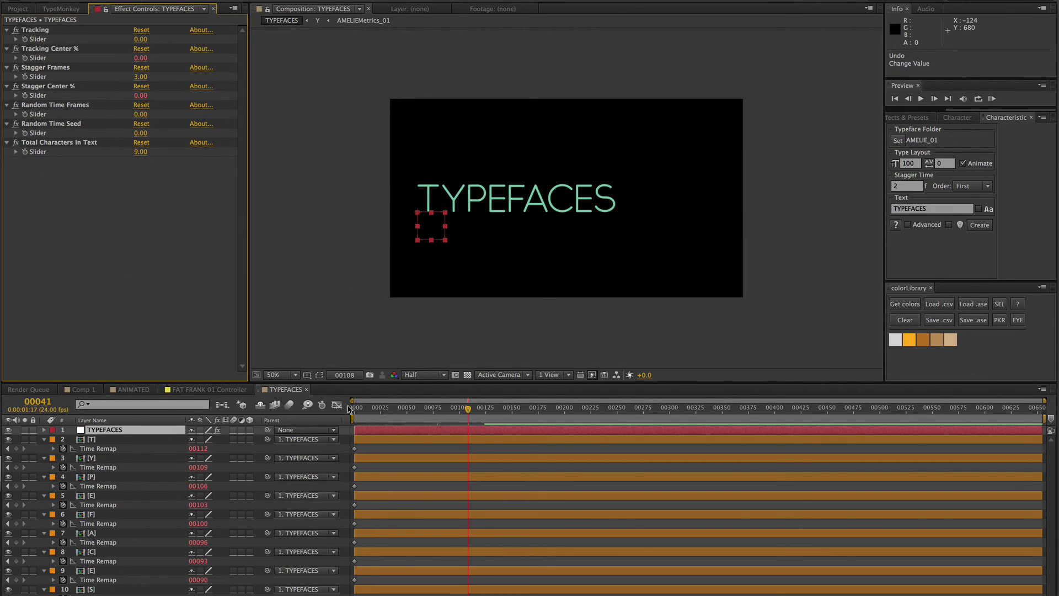
# - Animate the Tracking of the TYPEFACES null from 0 at frame 0 to 61 at frame 88
pyautogui.click(349, 408)
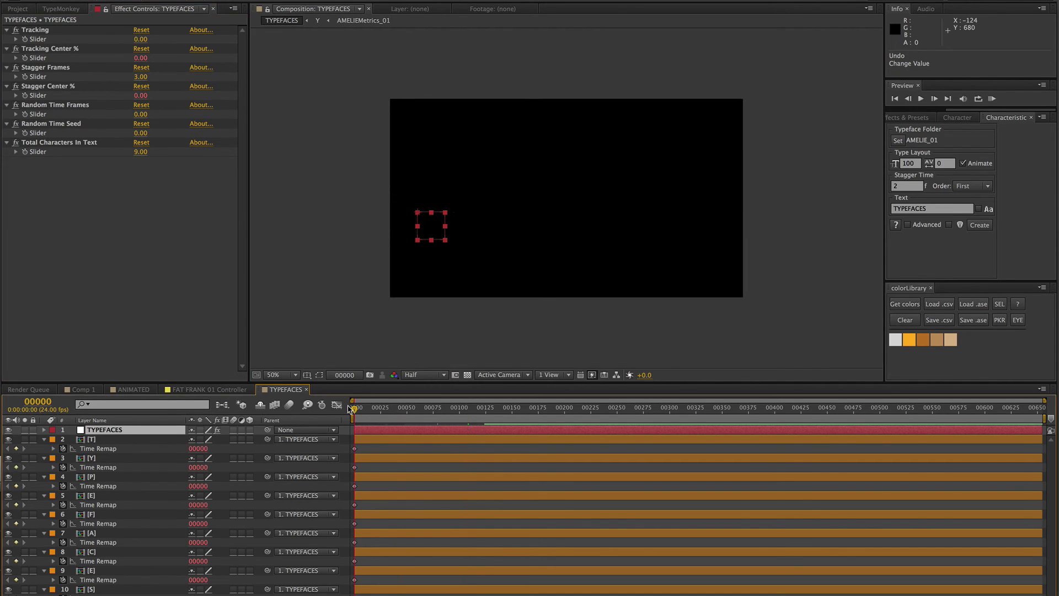
pyautogui.click(26, 36)
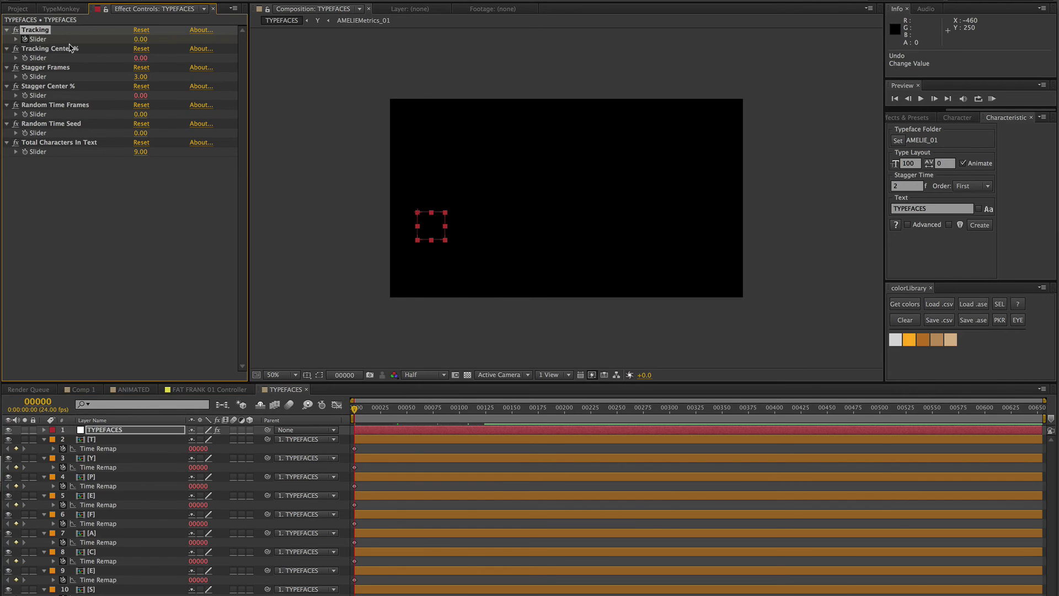
pyautogui.moveTo(403, 408); pyautogui.dragTo(448, 411)
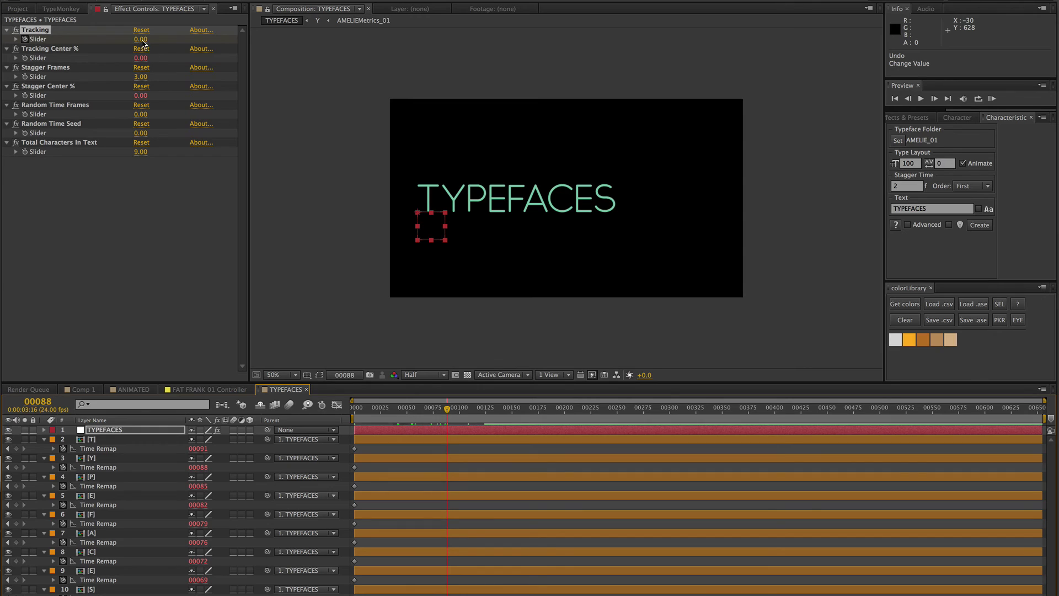
pyautogui.moveTo(140, 39); pyautogui.dragTo(174, 37)
# - Move the TYPEFACES null to position 22.0, 410.6 and scale it to 103% so the word fills the frame width
pyautogui.moveTo(411, 228); pyautogui.dragTo(398, 228)
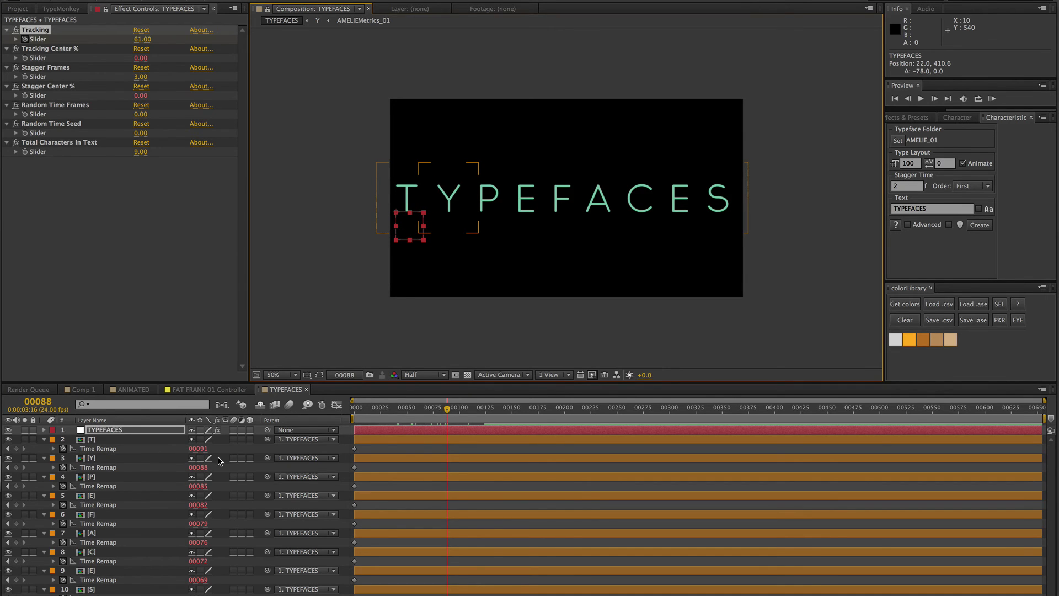
pyautogui.press('s')
pyautogui.click(117, 432)
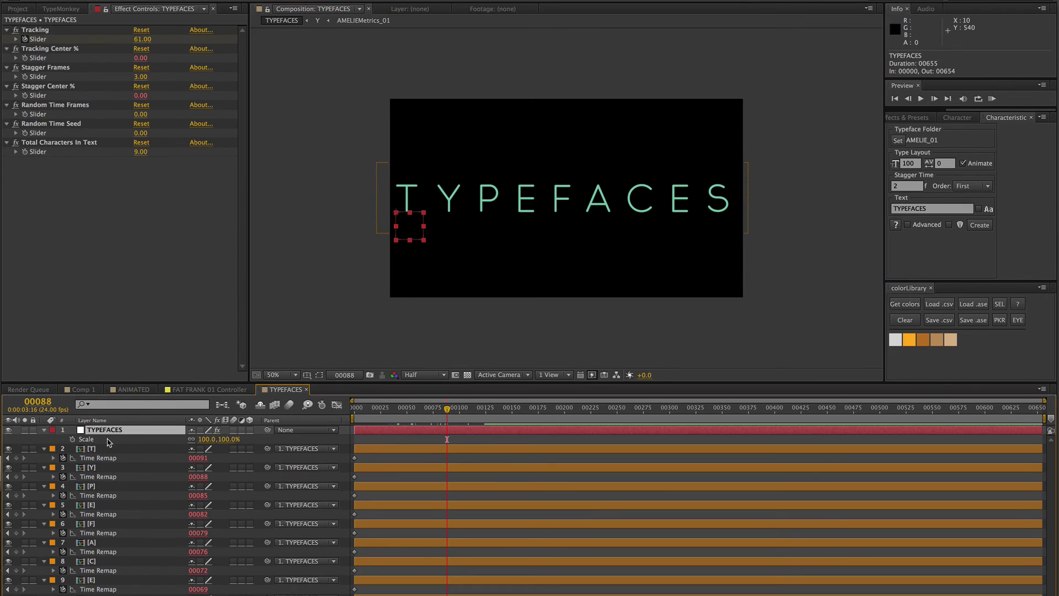
pyautogui.moveTo(205, 439); pyautogui.dragTo(210, 438)
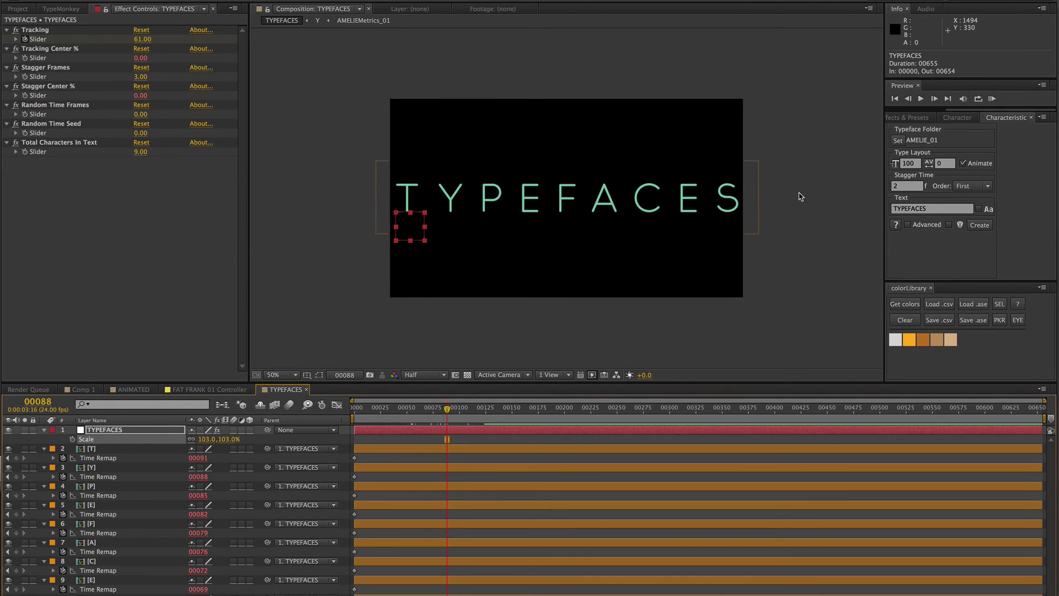
# - Return to Comp 1 and insert the TYPEFACES composition directly below the TYPEFACES (ctrl) layer, collapsing the Amelie folder
pyautogui.click(80, 389)
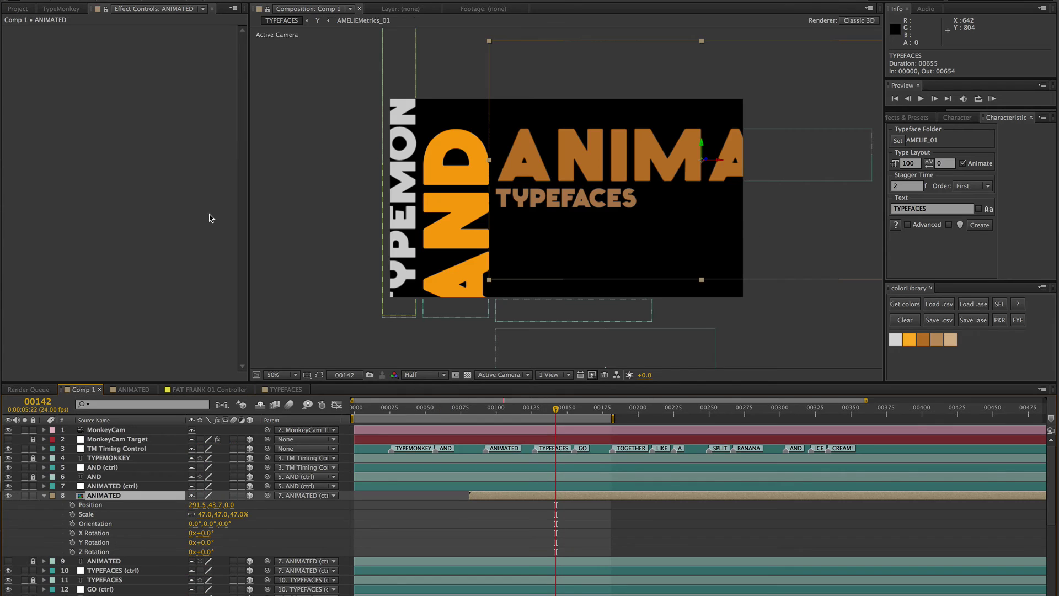
pyautogui.click(17, 9)
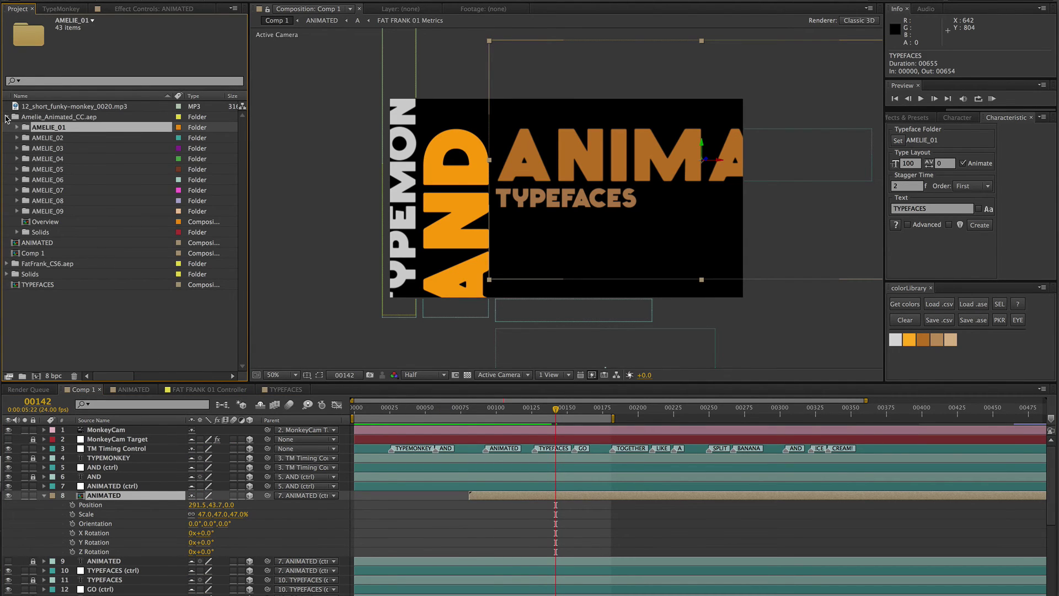
pyautogui.click(6, 117)
pyautogui.moveTo(34, 171); pyautogui.dragTo(122, 520)
pyautogui.moveTo(119, 572); pyautogui.dragTo(118, 577)
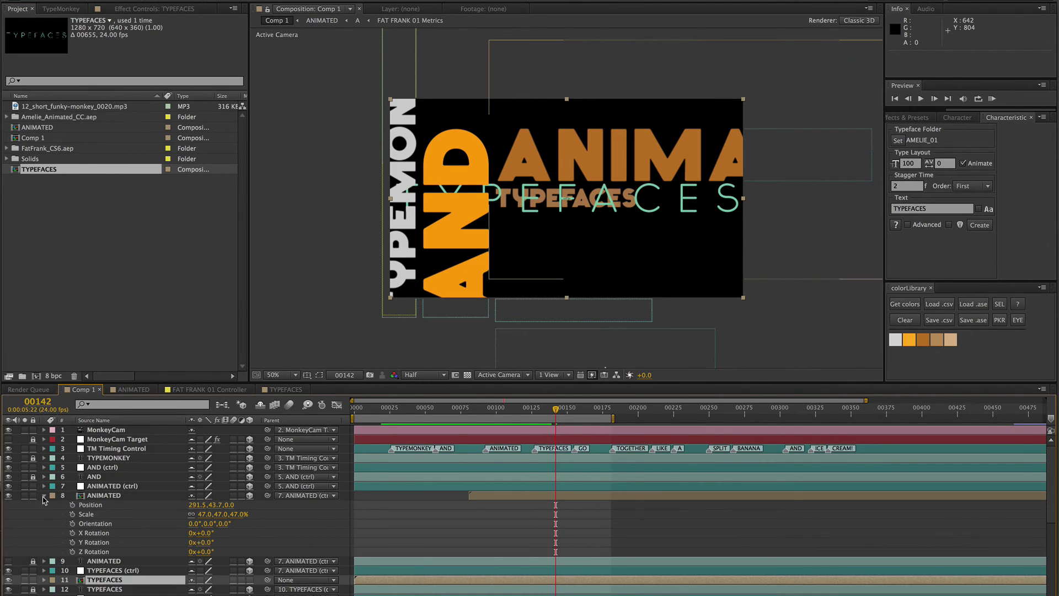
# - Parent the TYPEFACES composition layer to TYPEFACES (ctrl) and zero its position to 0, 0, 0, collapsing the ANIMATED layer's properties first
pyautogui.click(44, 495)
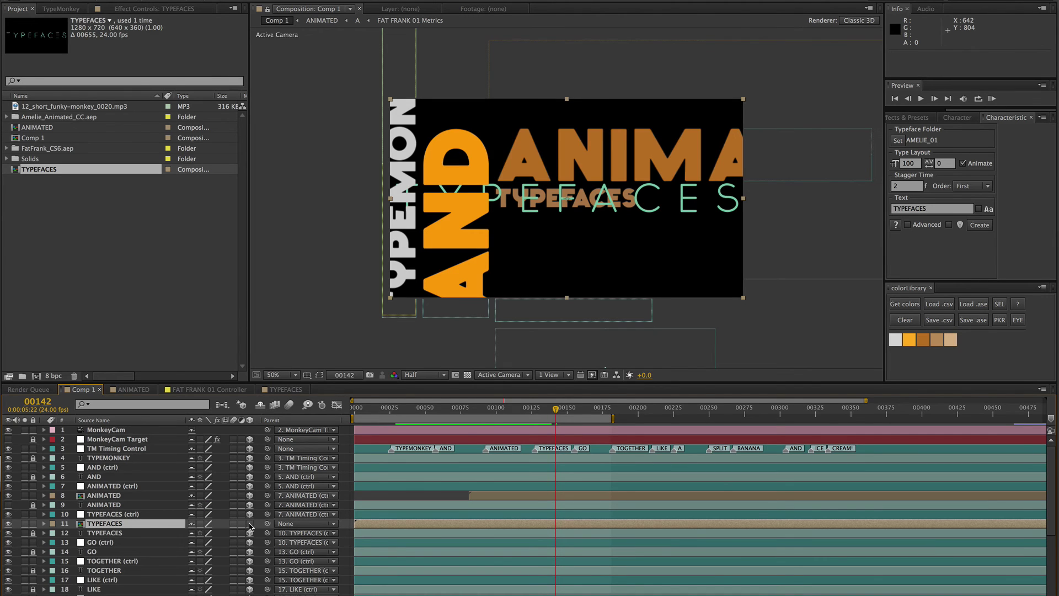
pyautogui.moveTo(268, 524); pyautogui.dragTo(116, 514)
pyautogui.press('p')
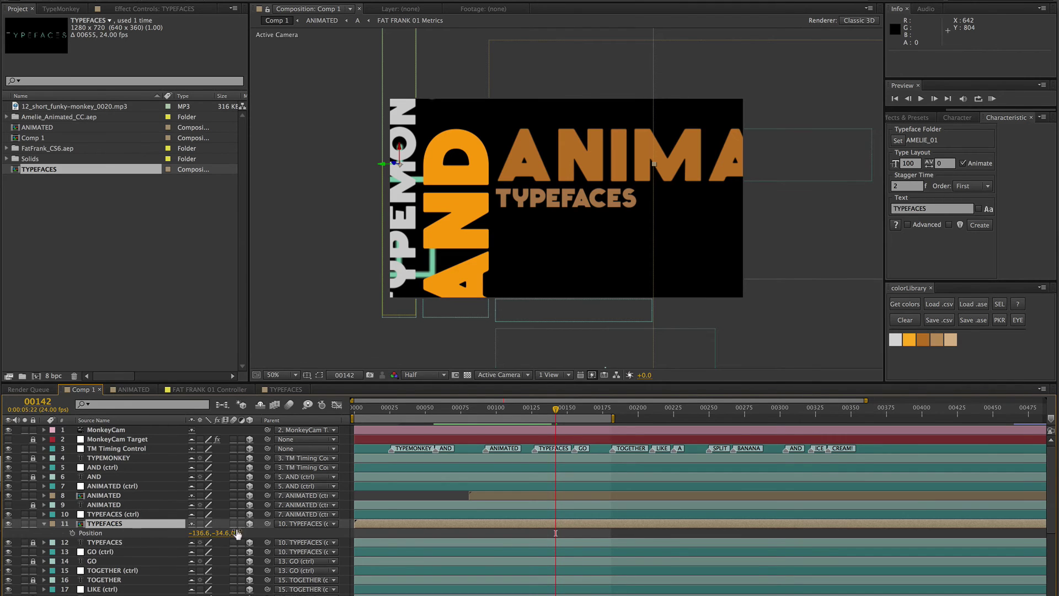
pyautogui.click(201, 534)
pyautogui.write('0')
pyautogui.press('Tab')
pyautogui.write('0')
pyautogui.press('Tab')
pyautogui.press('Return')
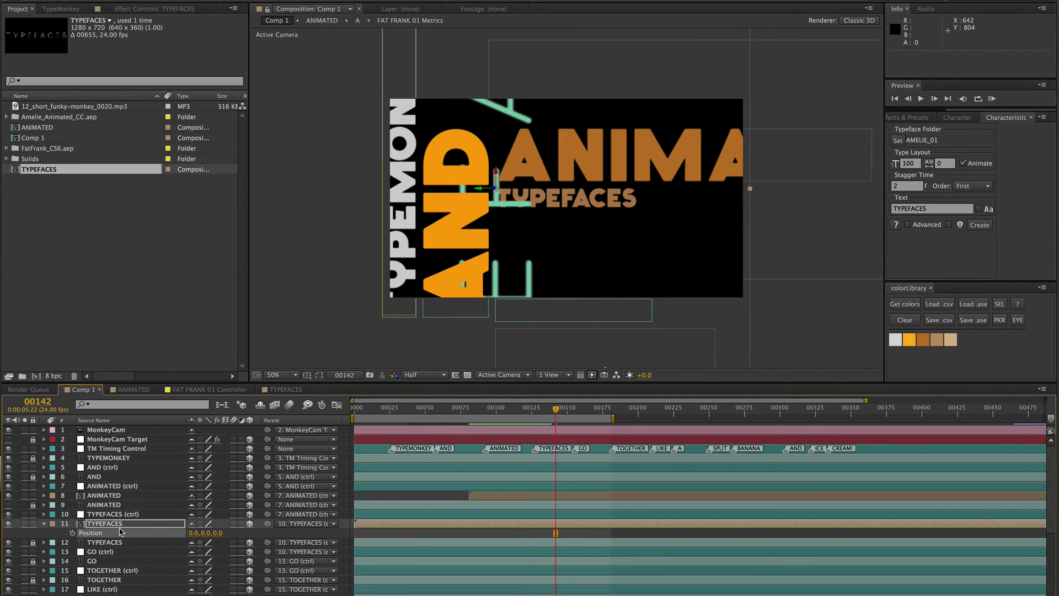
# - Set the TYPEFACES composition layer's Z orientation to 0° so the word reads horizontally
pyautogui.press('r')
pyautogui.click(228, 533)
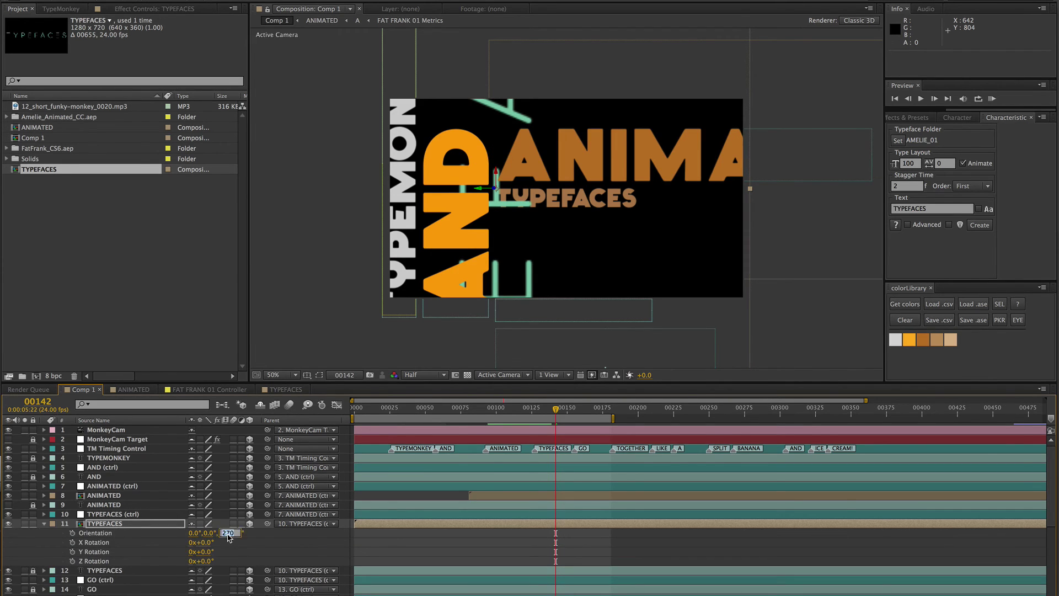
pyautogui.write('0')
pyautogui.press('Return')
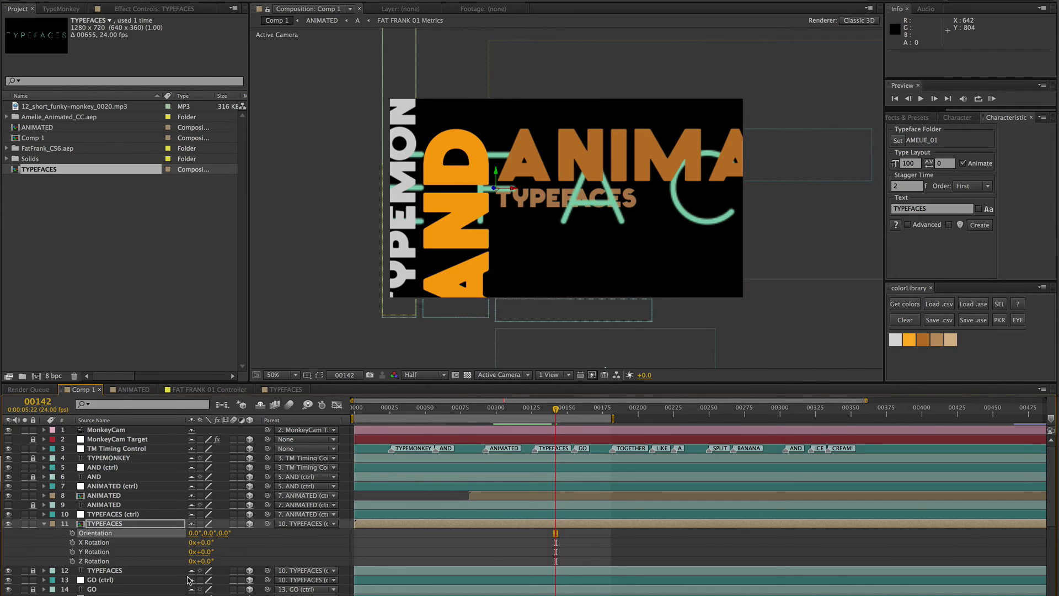
# - Scale the TYPEFACES composition layer to 17% and move it over the original word at about 110.9, 13.3
pyautogui.press('s')
pyautogui.moveTo(225, 533); pyautogui.dragTo(175, 532)
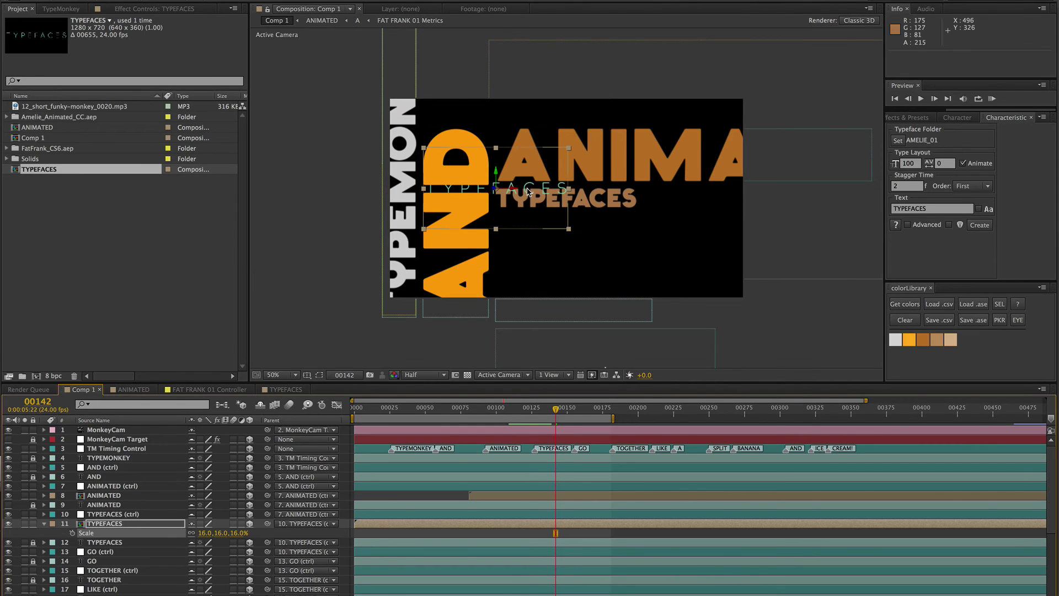
pyautogui.moveTo(528, 188); pyautogui.dragTo(601, 202)
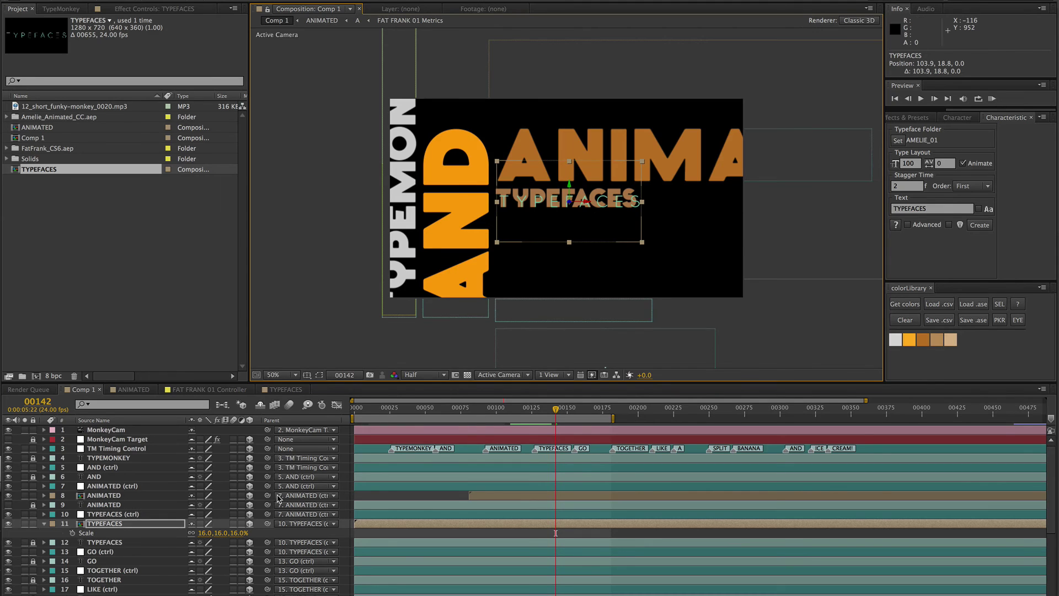
pyautogui.moveTo(237, 533); pyautogui.dragTo(236, 532)
pyautogui.moveTo(528, 204); pyautogui.dragTo(531, 200)
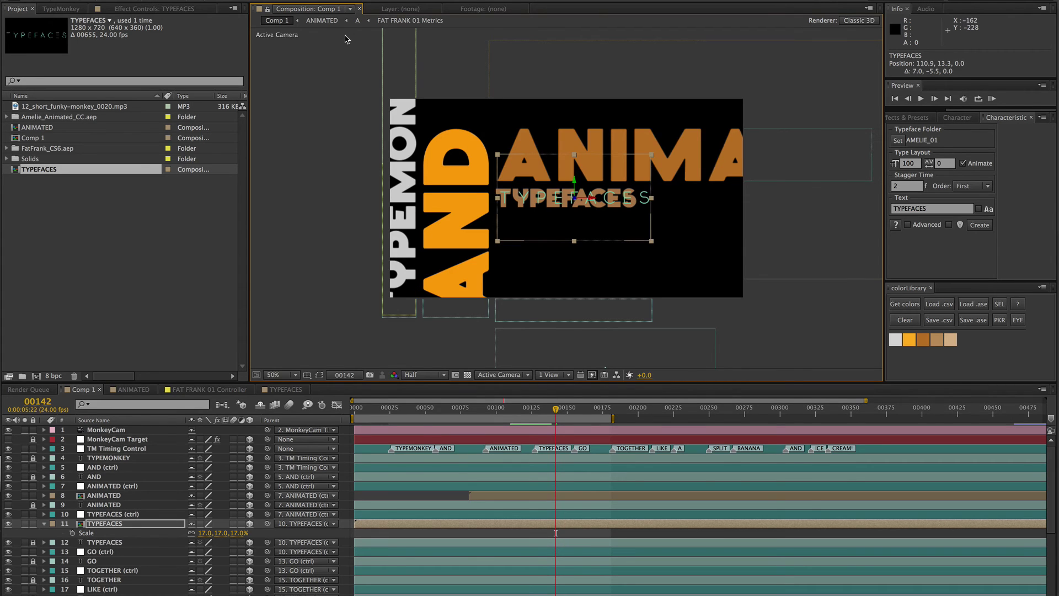
# - Show the rulers and frame the original TYPEFACES word with a vertical guide at 384 and horizontal guides at 328 and 392
pyautogui.press('super+r')
pyautogui.moveTo(255, 88); pyautogui.dragTo(498, 97)
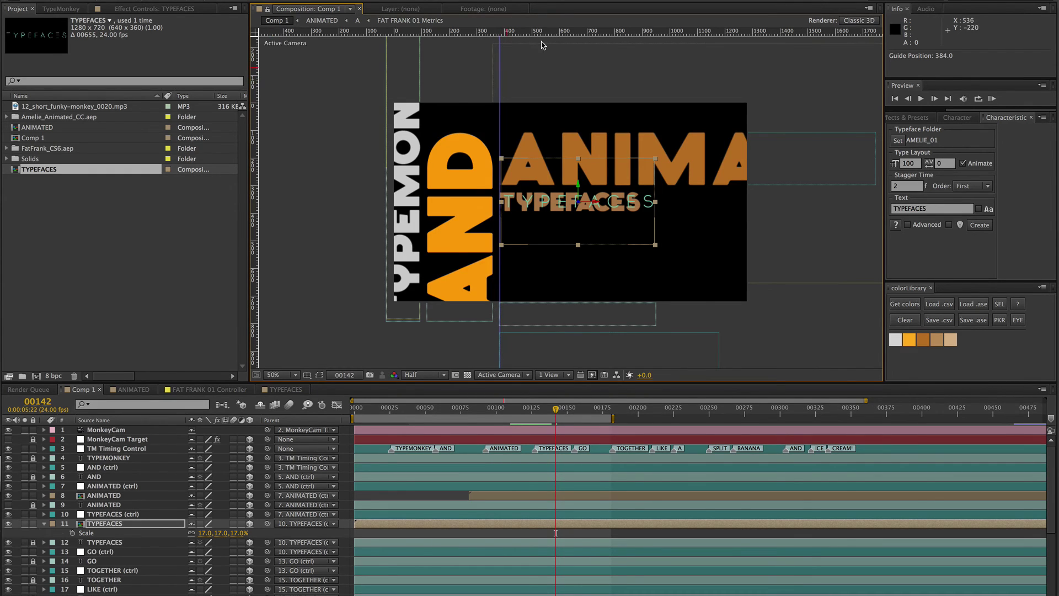
pyautogui.moveTo(541, 32); pyautogui.dragTo(552, 193)
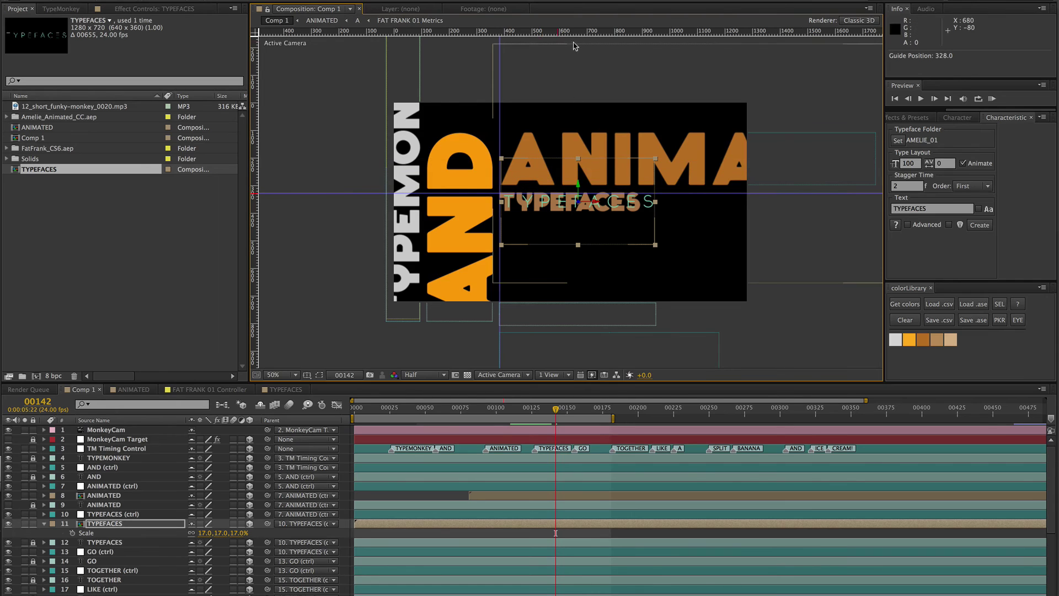
pyautogui.moveTo(563, 32); pyautogui.dragTo(571, 210)
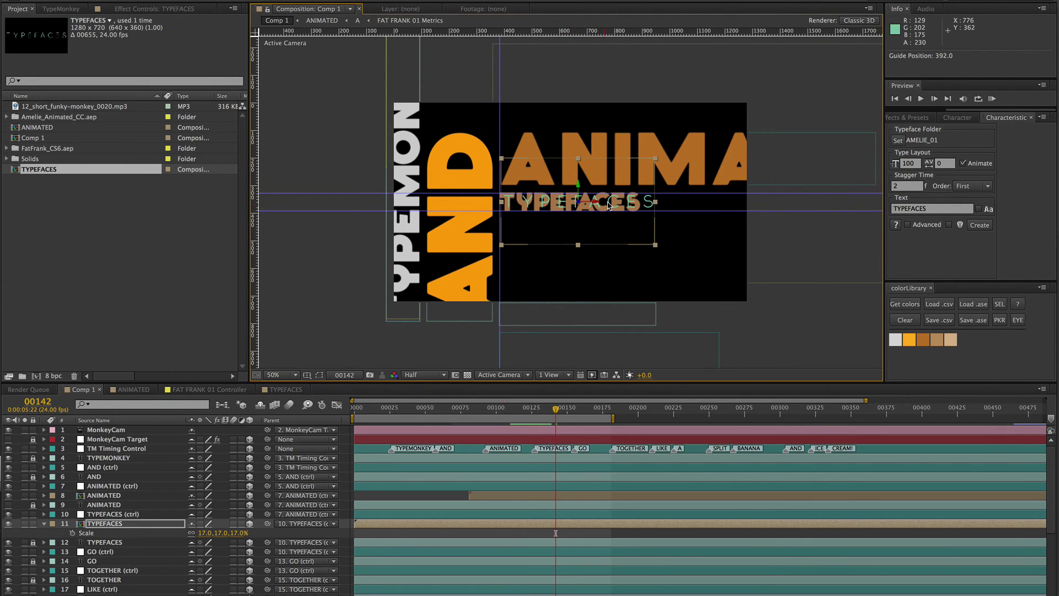
# - Scale the TYPEFACES composition layer to 24%, align it to the guides at about 148.4, 14.5, and hide the original TYPEFACES text layer
pyautogui.press('.')
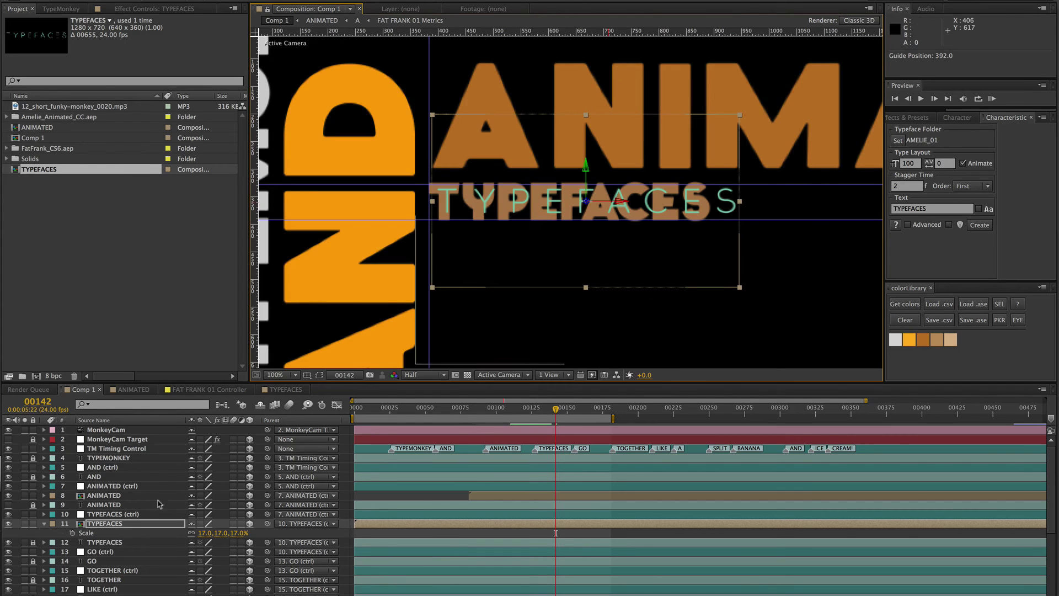
pyautogui.moveTo(233, 532); pyautogui.dragTo(236, 529)
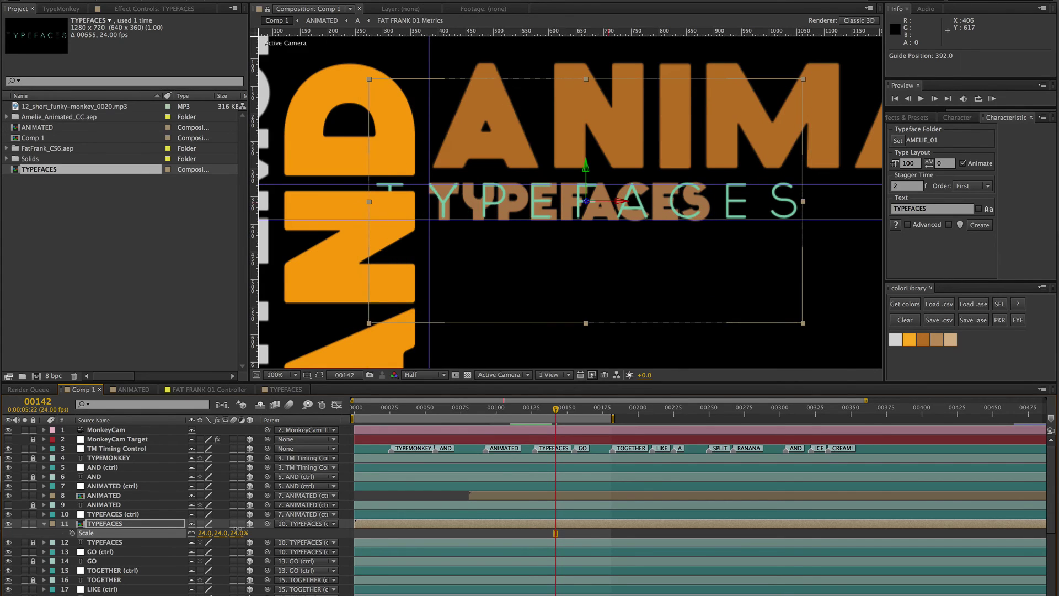
pyautogui.moveTo(457, 205); pyautogui.dragTo(509, 205)
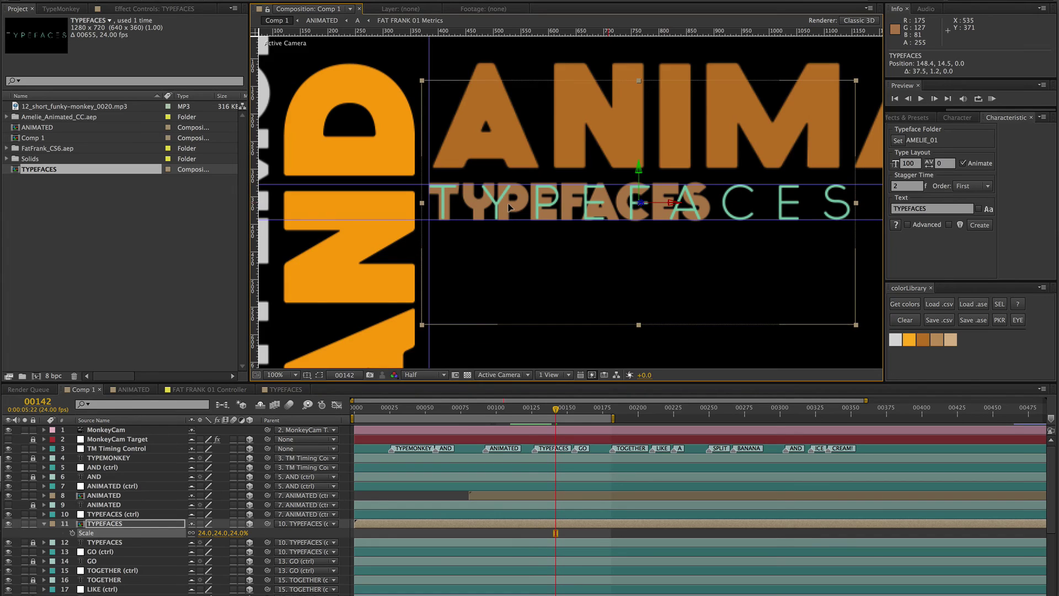
pyautogui.click(9, 543)
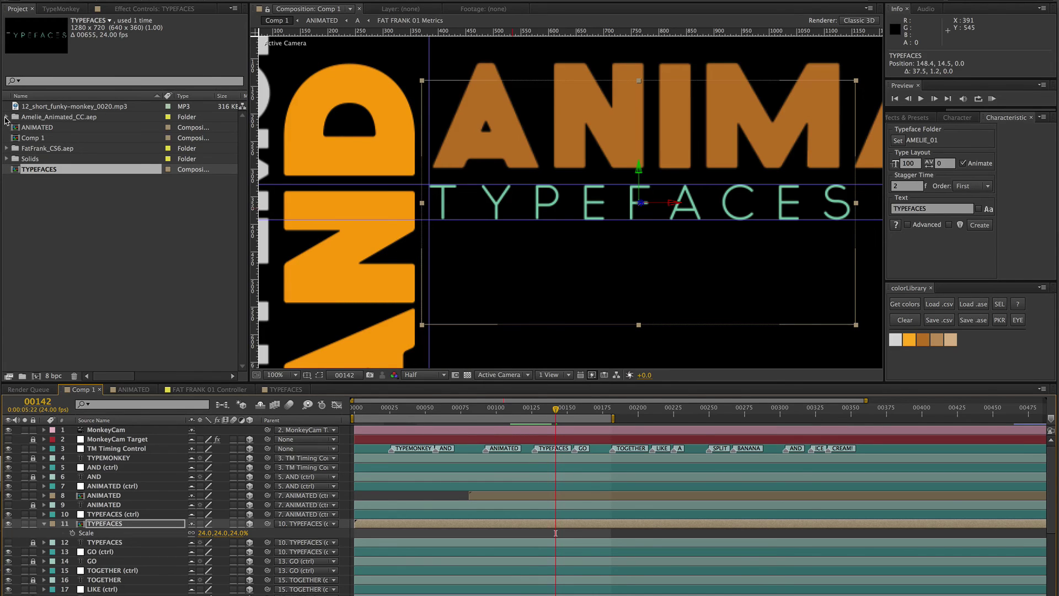
# - Open the AMELIE_Controller_01 composition and set Line Width 1 of its Controller layer to 40
pyautogui.click(7, 117)
pyautogui.click(17, 127)
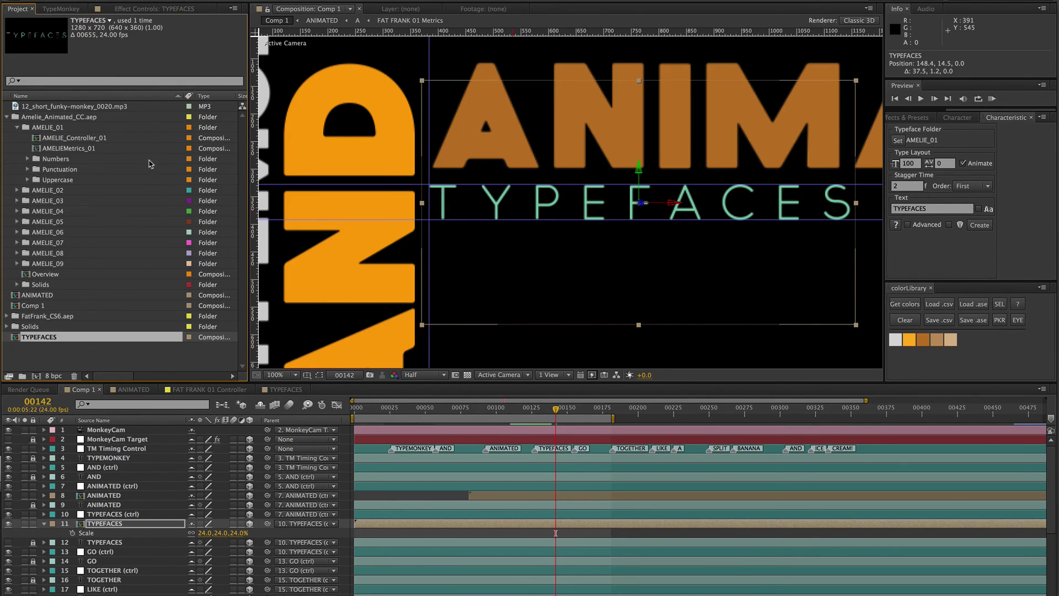
pyautogui.doubleClick(71, 138)
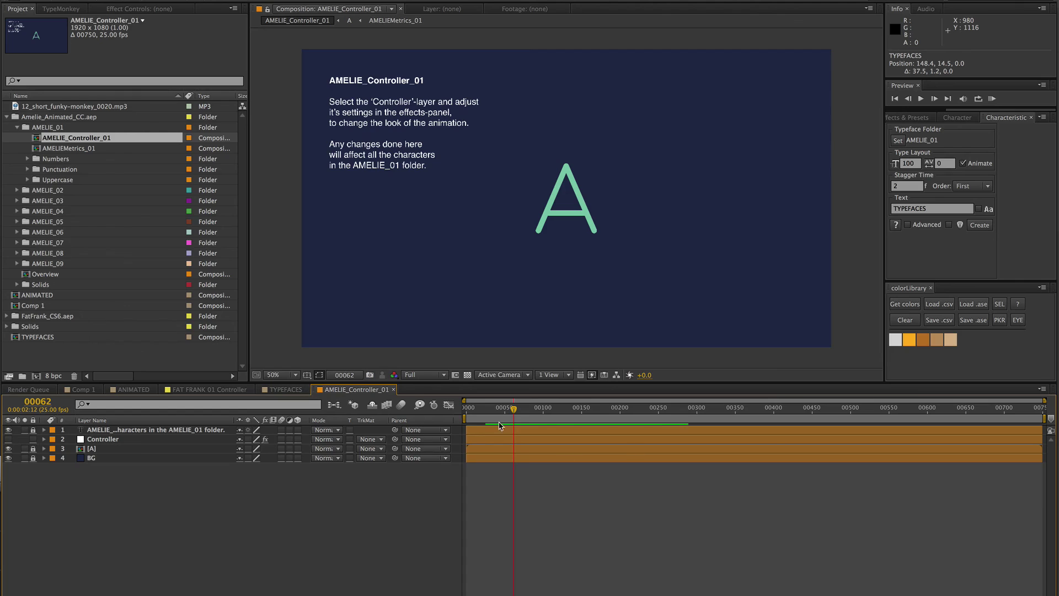
pyautogui.click(122, 440)
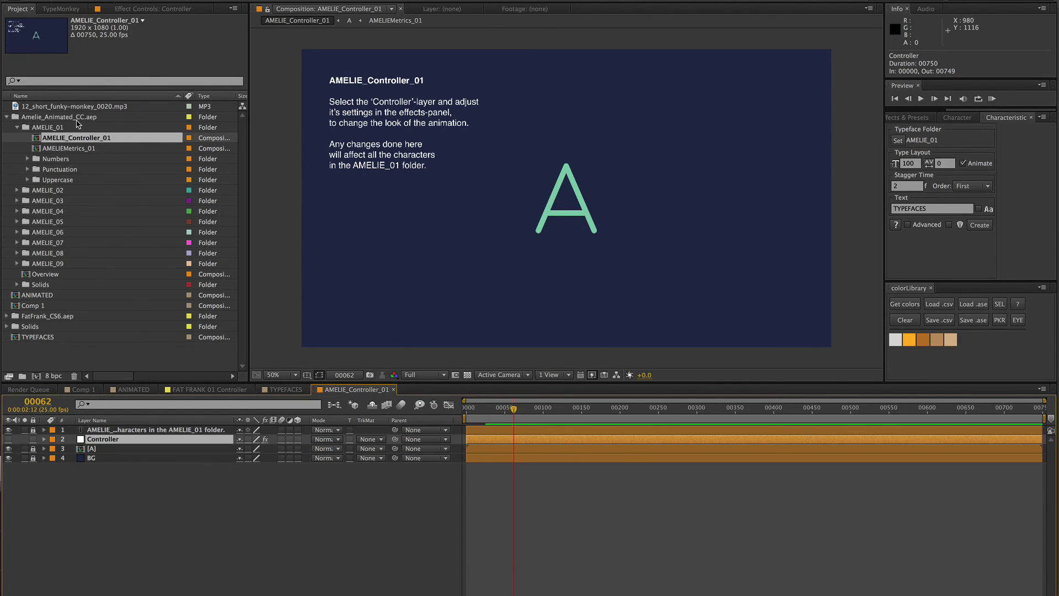
pyautogui.press('F3')
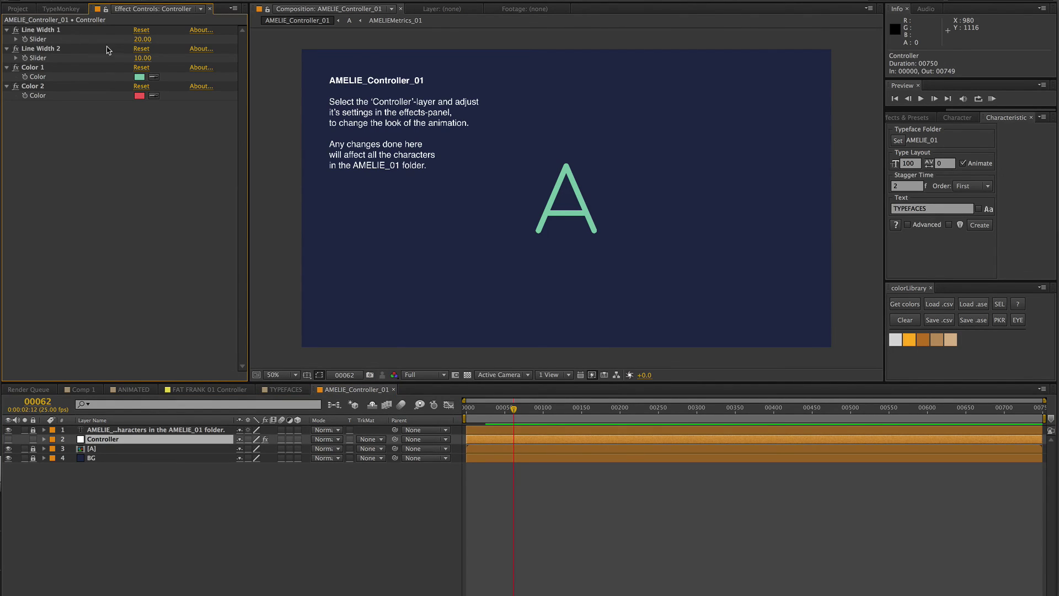
pyautogui.click(139, 41)
pyautogui.write('40')
pyautogui.press('Return')
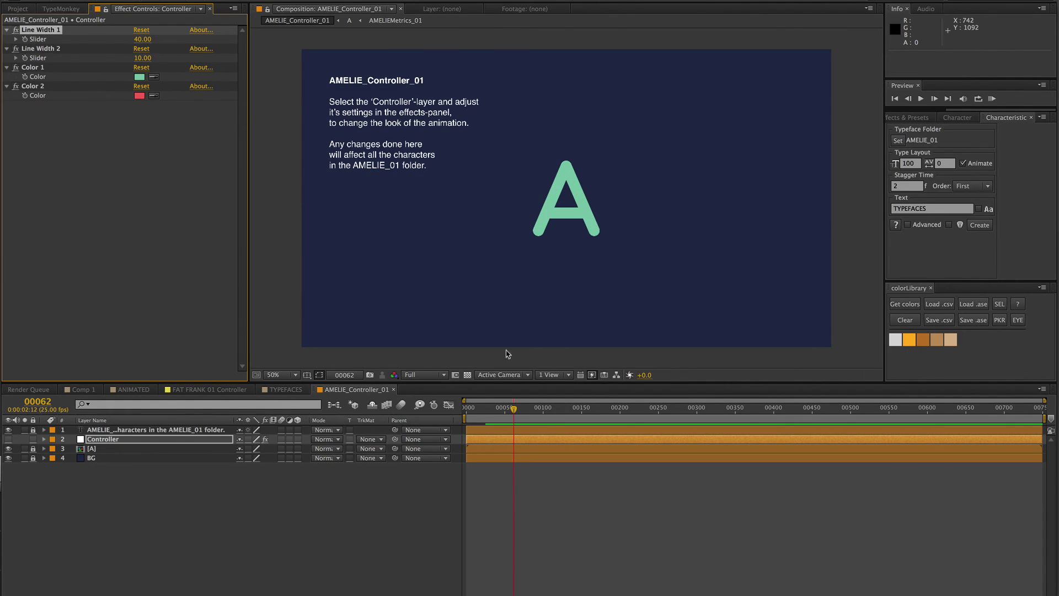
# - Go to frame 8, where the secondary strokes show, and set the Controller's Line Width 2 to 20
pyautogui.moveTo(504, 408); pyautogui.dragTo(472, 409)
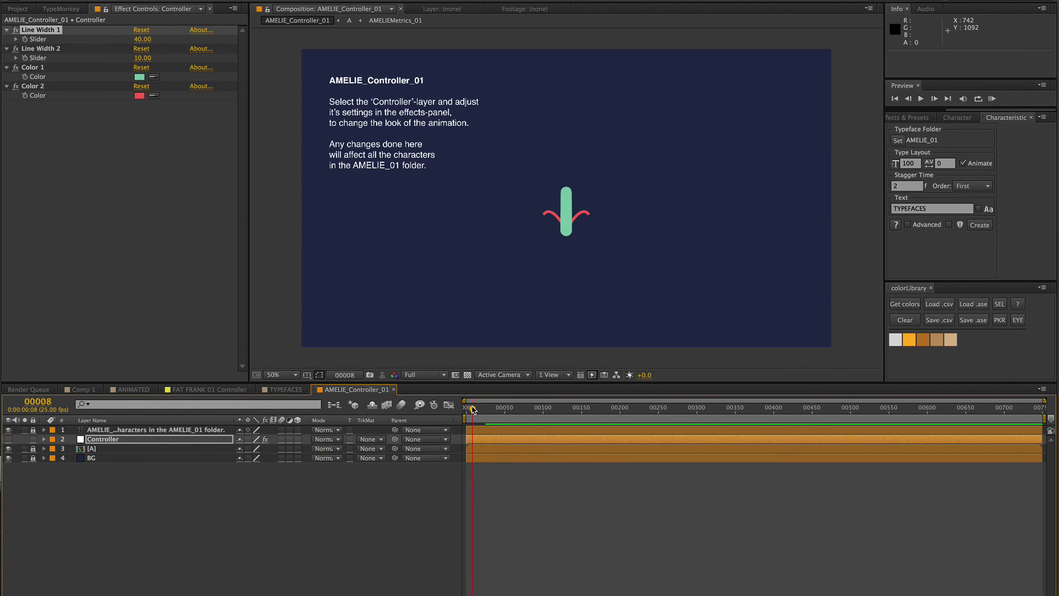
pyautogui.click(142, 58)
pyautogui.write('20')
pyautogui.press('Return')
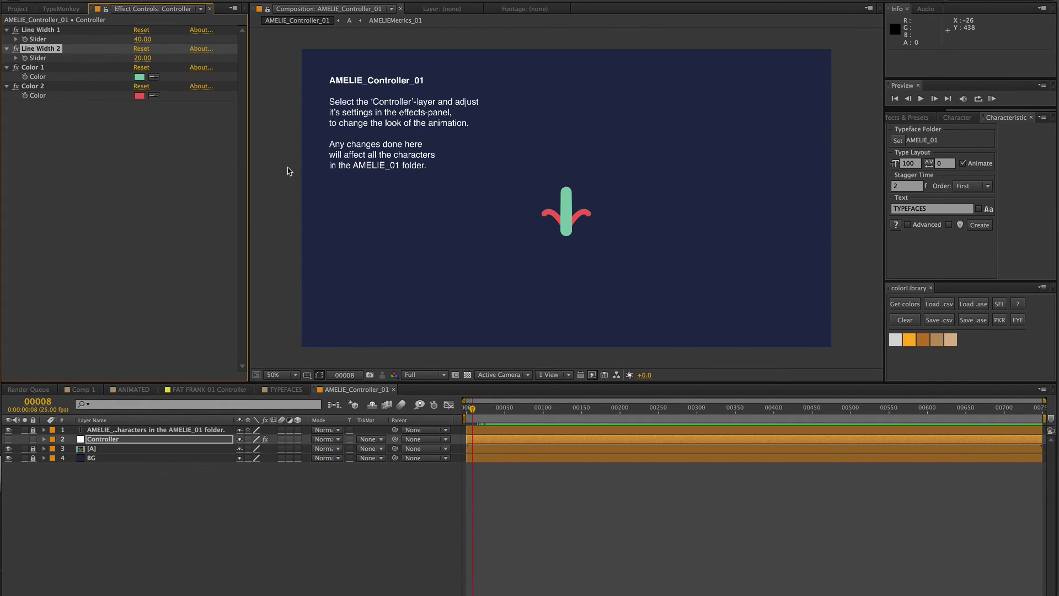
# - Sample the palette's fourth swatch, light brown, for the Controller's Color 1 and the light grey swatch for Color 2
pyautogui.click(45, 68)
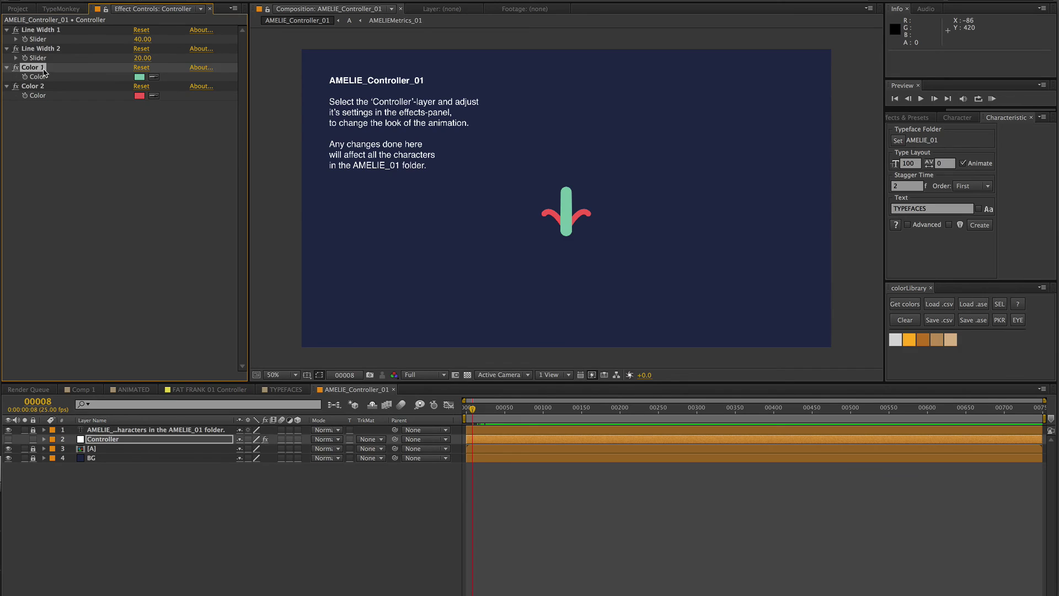
pyautogui.click(153, 77)
pyautogui.click(935, 336)
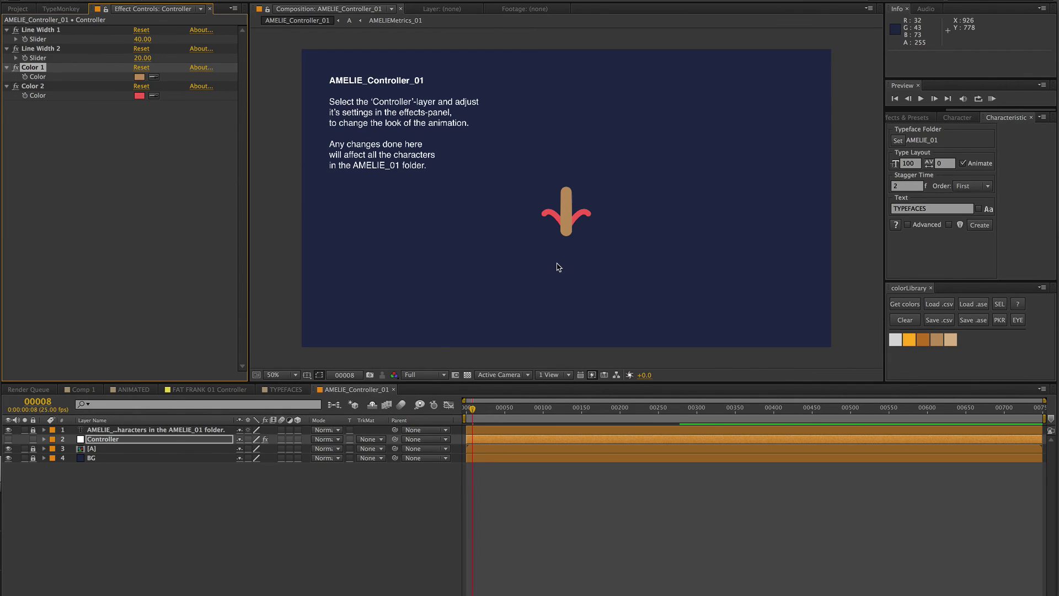
pyautogui.click(154, 96)
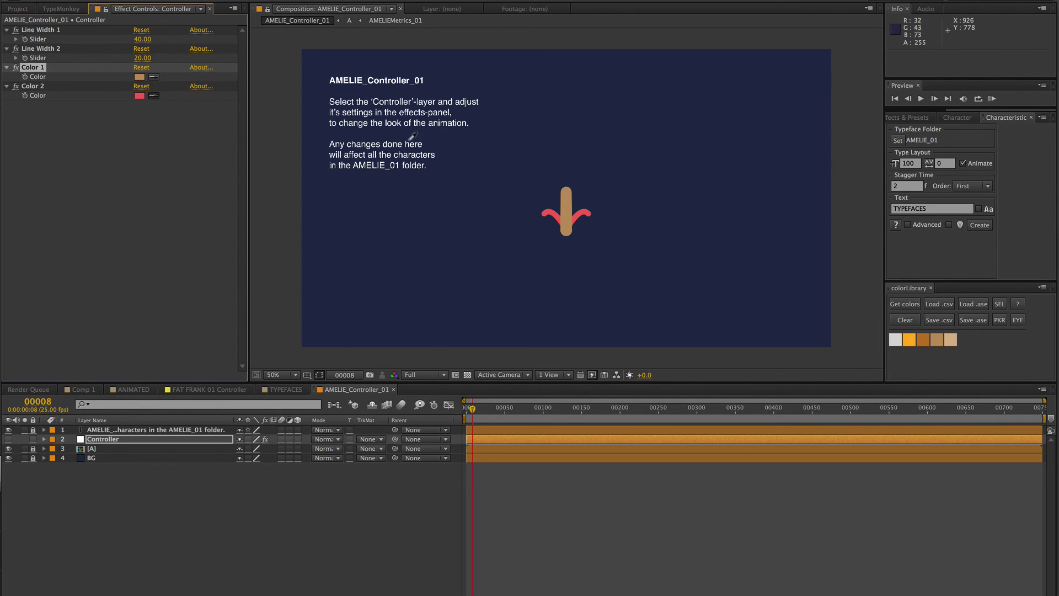
pyautogui.click(895, 340)
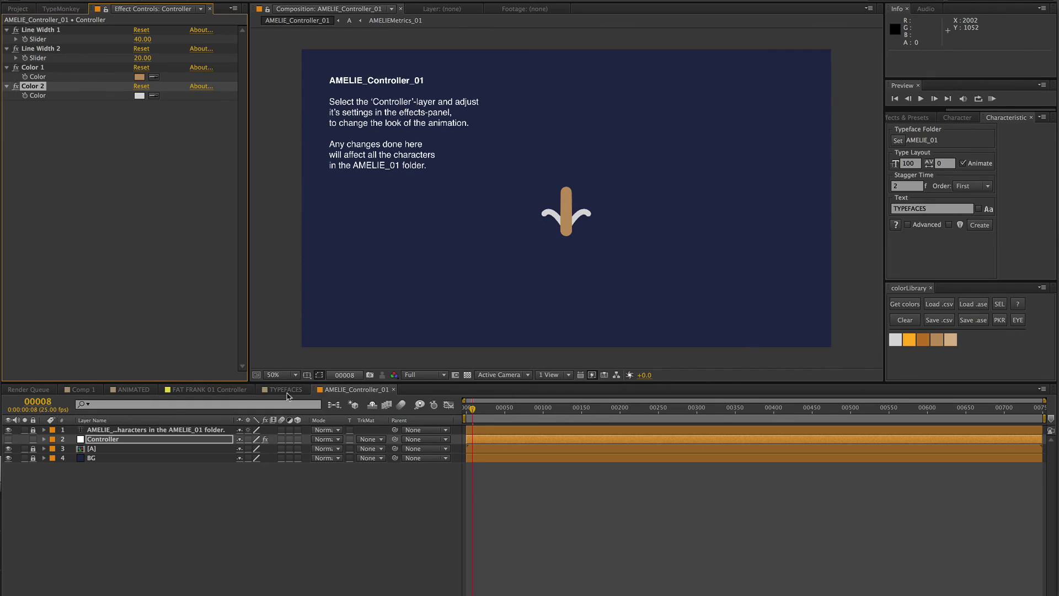
# - Return to Comp 1, shift the TYPEFACES composition layer to start at frame 116, and check its timing at frame 153
pyautogui.click(82, 390)
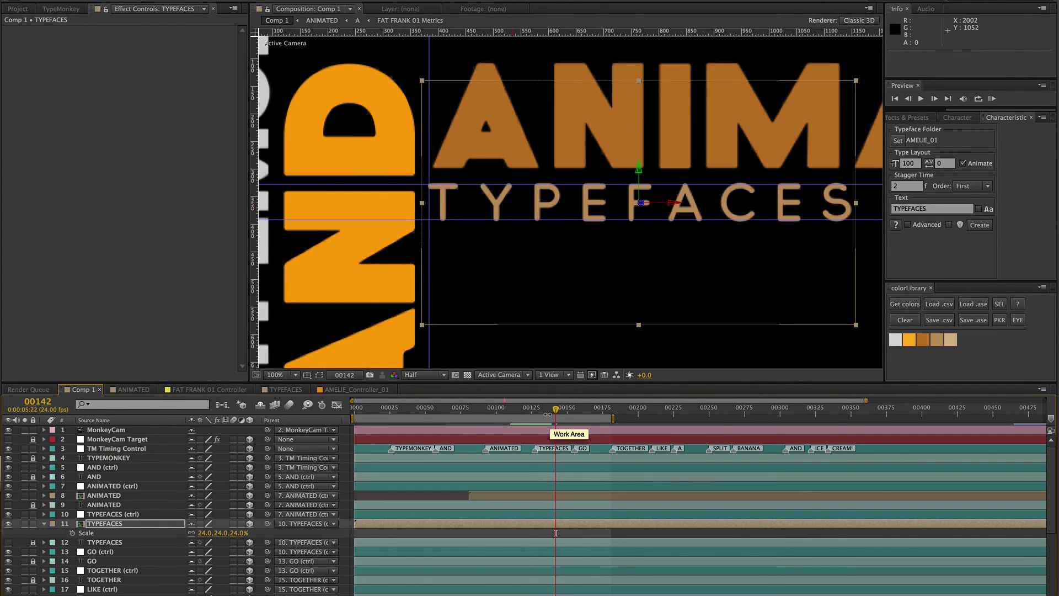
pyautogui.press(',')
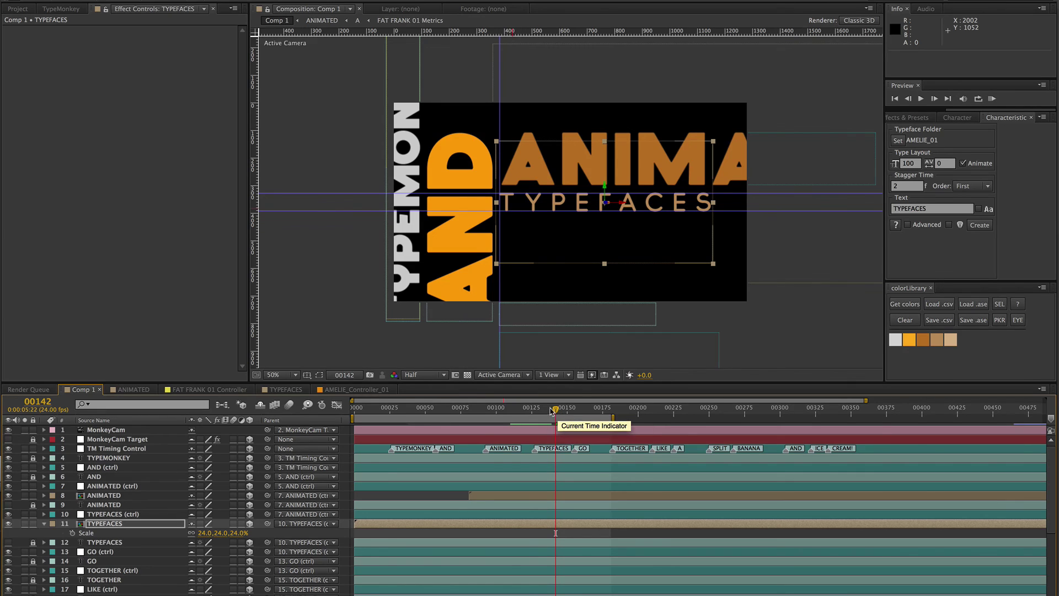
pyautogui.click(386, 522)
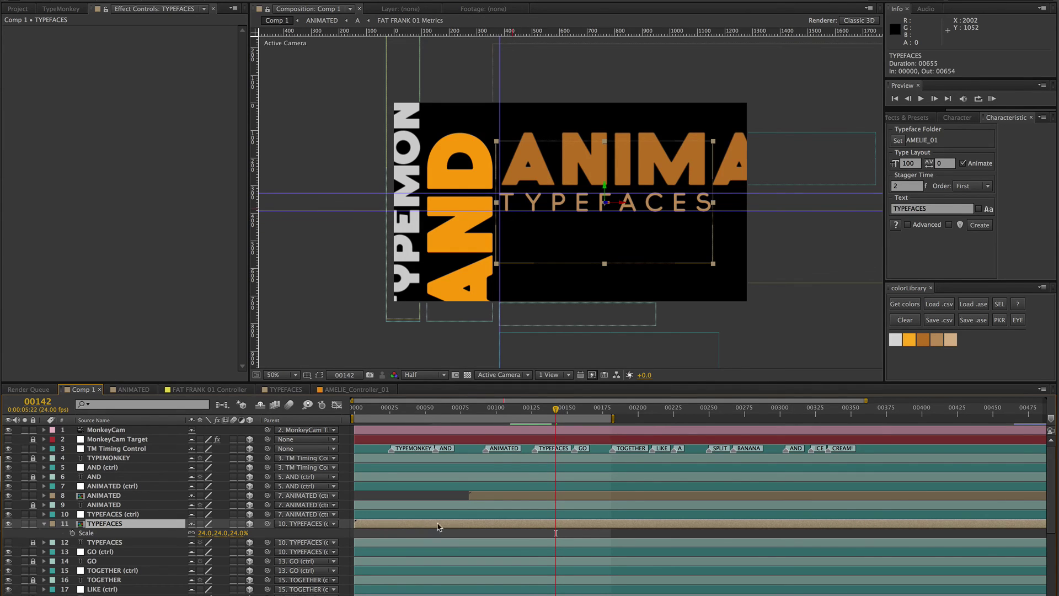
pyautogui.moveTo(437, 527); pyautogui.dragTo(602, 527)
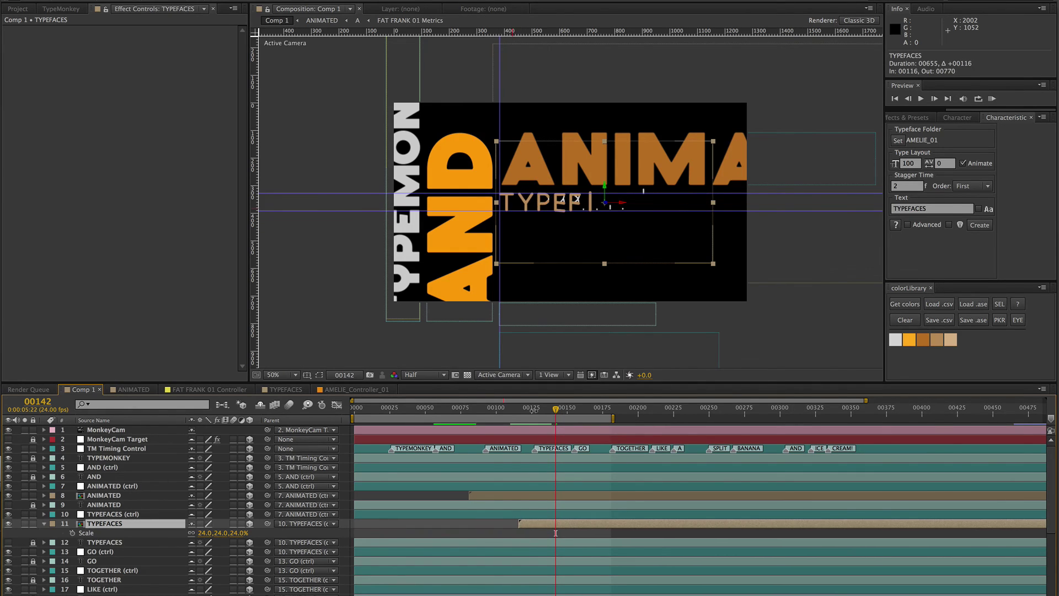
pyautogui.moveTo(534, 409)
pyautogui.mouseDown()
pyautogui.moveTo(582, 411)
pyautogui.moveTo(571, 410)
pyautogui.mouseUp()
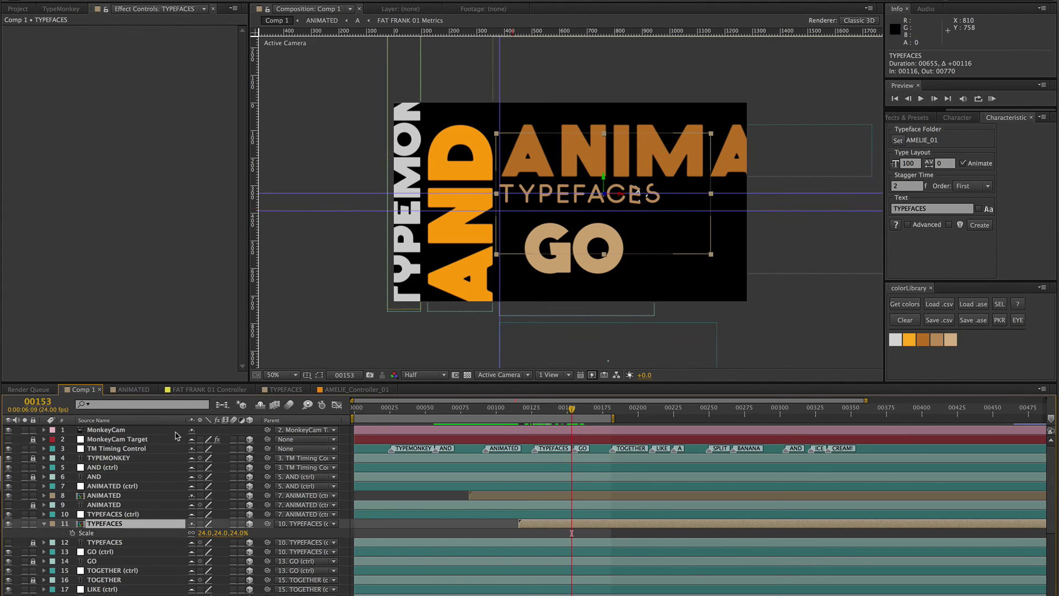
# - Set Stagger Frames to 2.5 on the TYPEFACES null inside the TYPEFACES composition
pyautogui.click(285, 389)
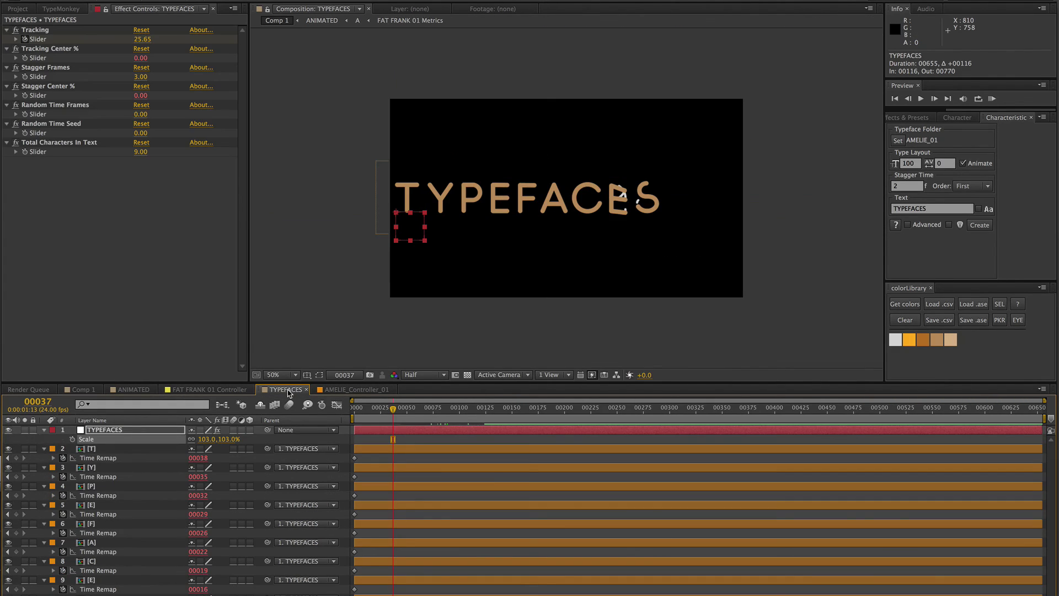
pyautogui.click(100, 430)
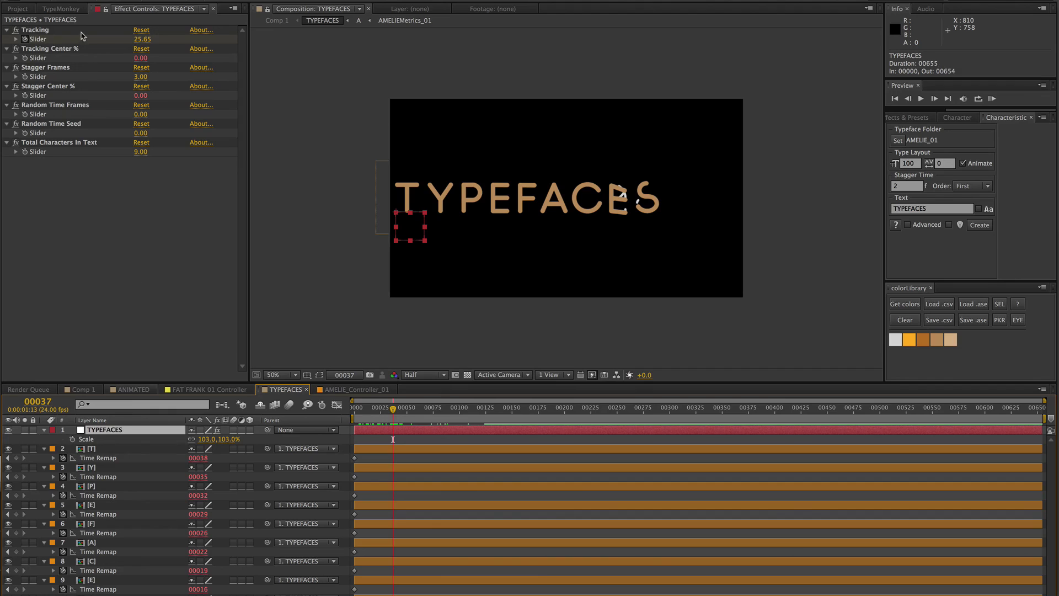
pyautogui.click(141, 77)
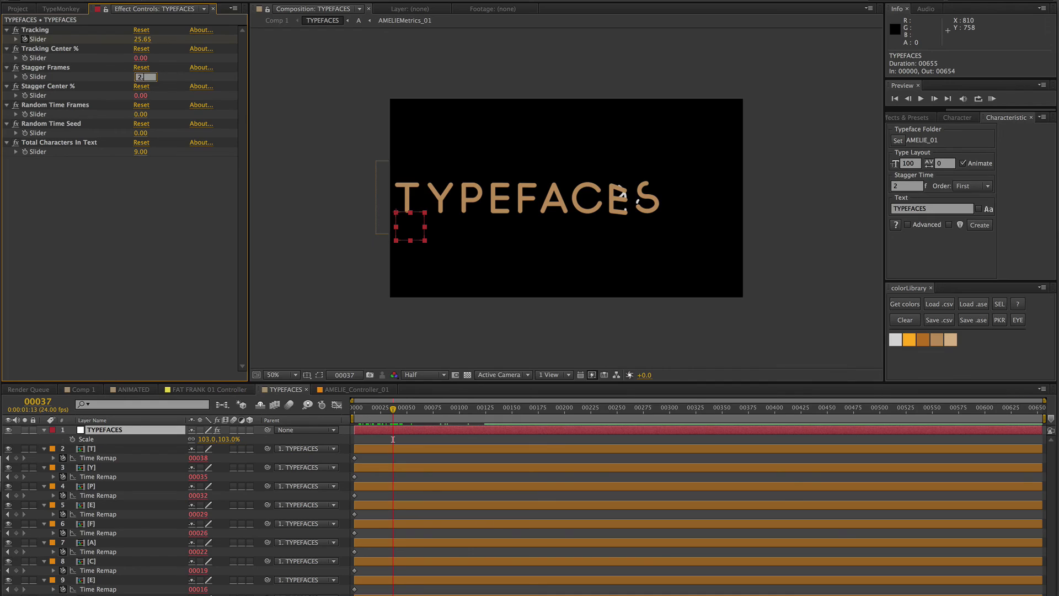
pyautogui.press('Return')
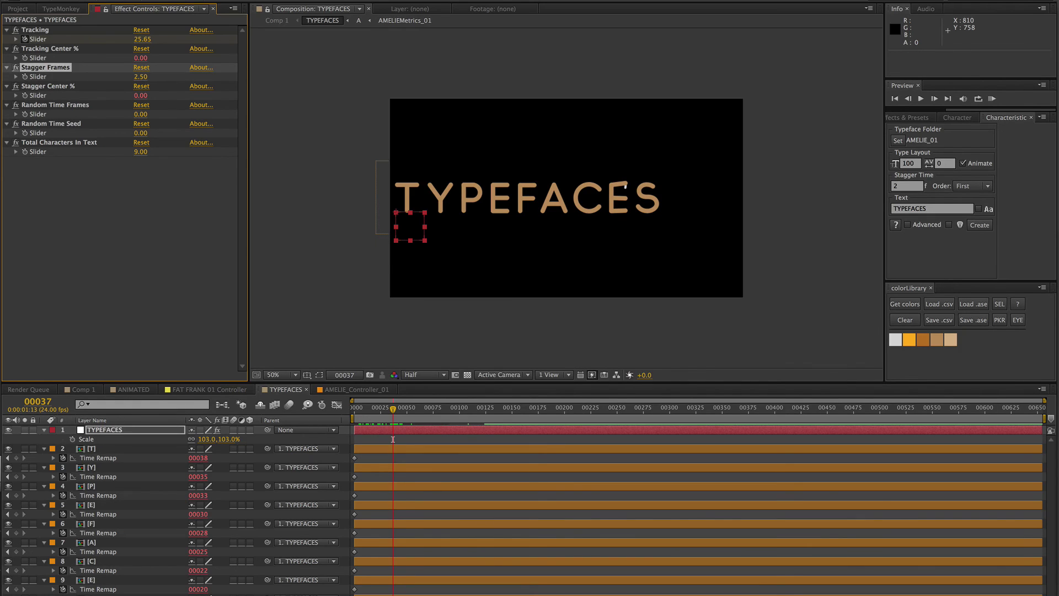
# - Return to Comp 1, extend the work area to end at frame 192, and run a RAM preview of the animation
pyautogui.click(79, 390)
pyautogui.moveTo(571, 414); pyautogui.dragTo(574, 410)
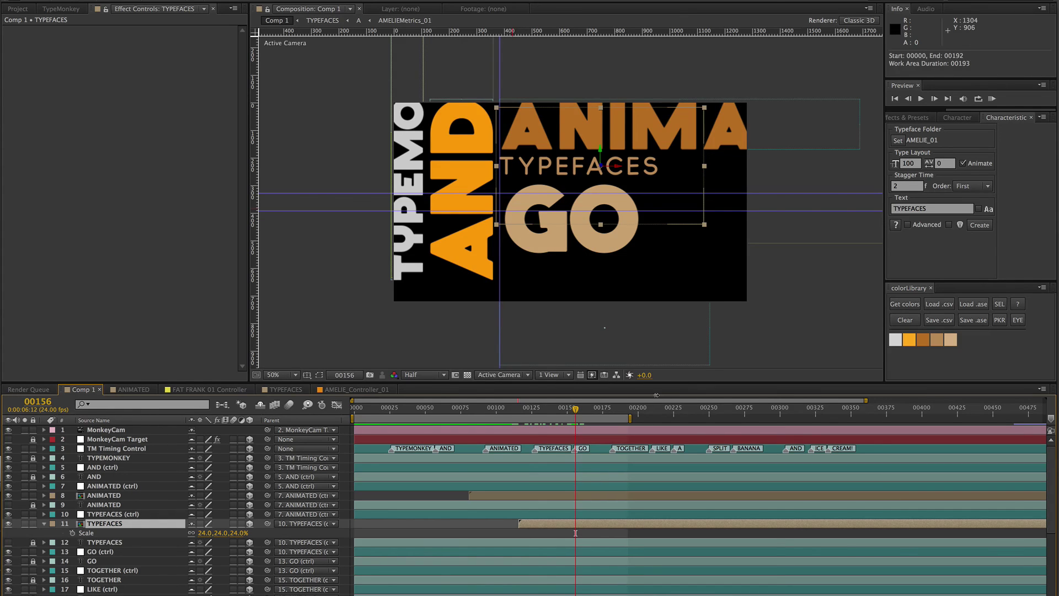
pyautogui.click(992, 99)
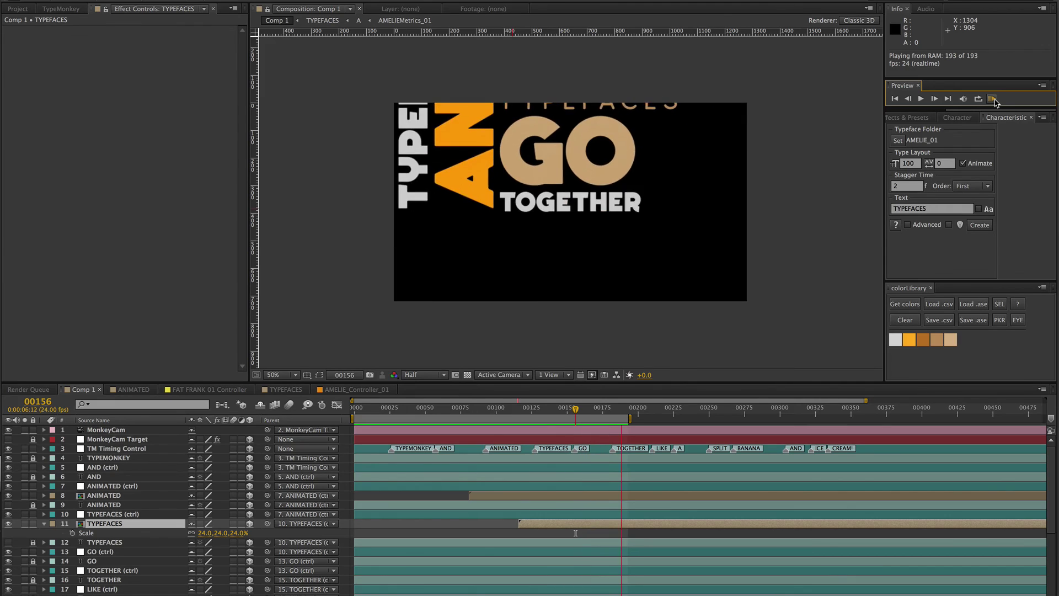
pyautogui.click(995, 101)
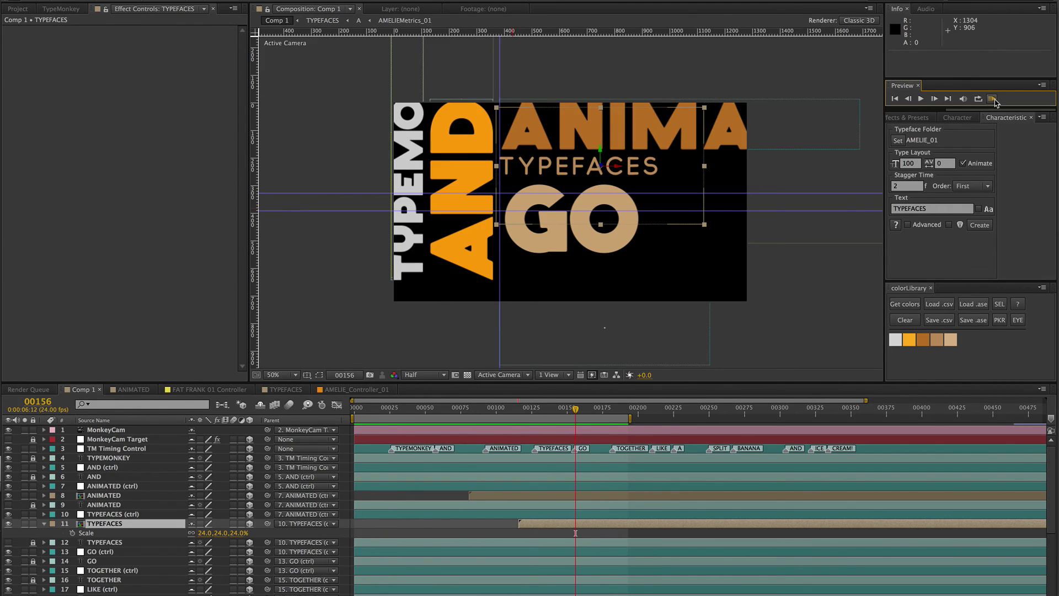